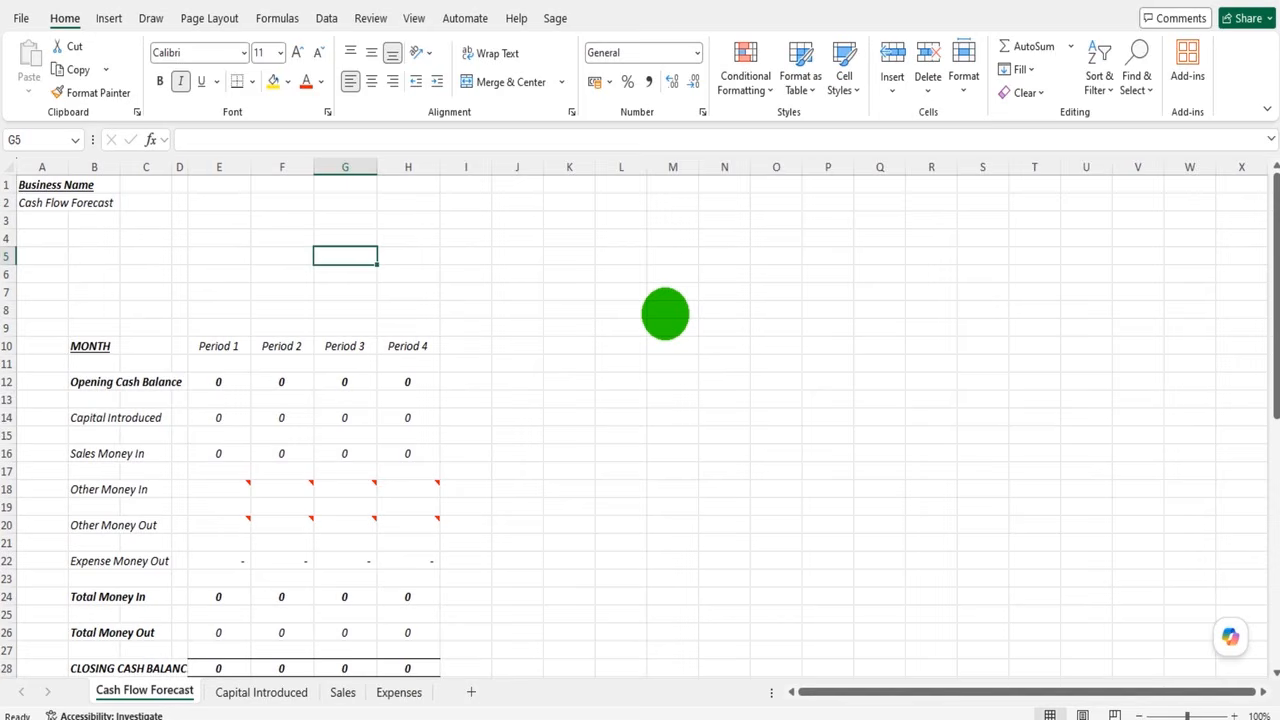
# Review the Cash Flow Forecast sheet's business name heading and its Period 1 to Period 4 column headings
pyautogui.scroll(-4, 665, 314)
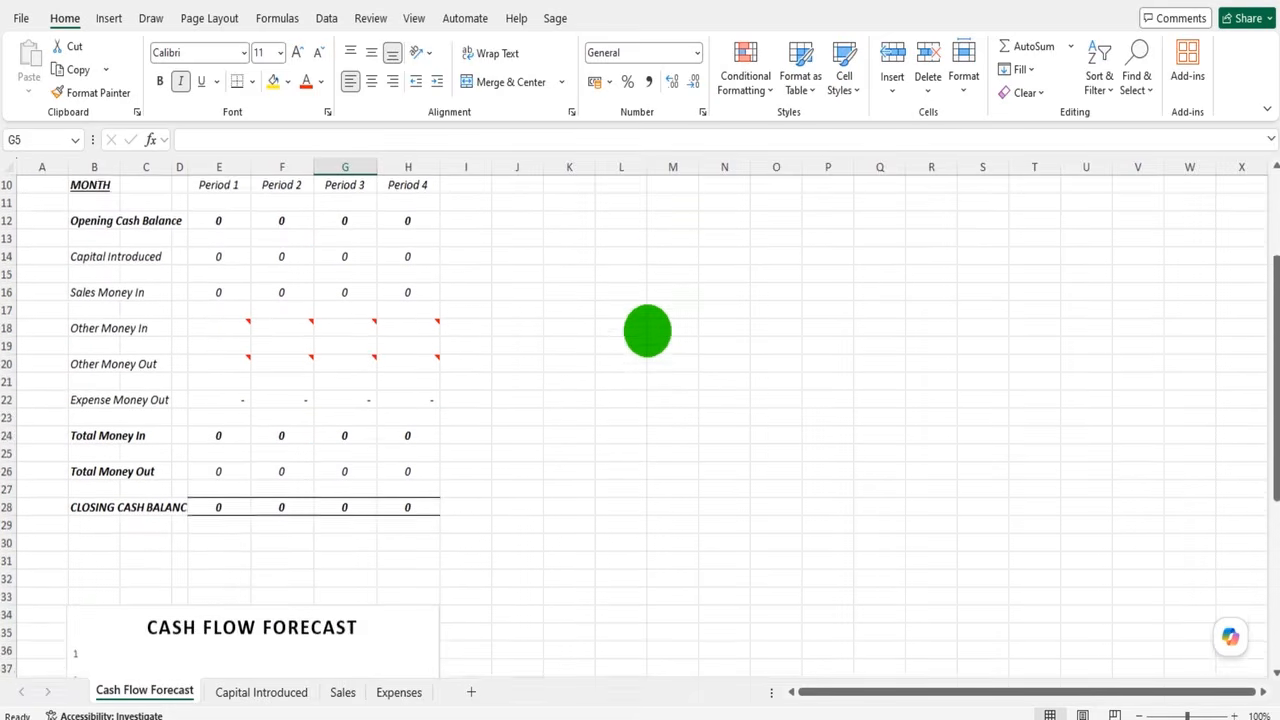
pyautogui.scroll(3, 649, 337)
pyautogui.scroll(1, 646, 341)
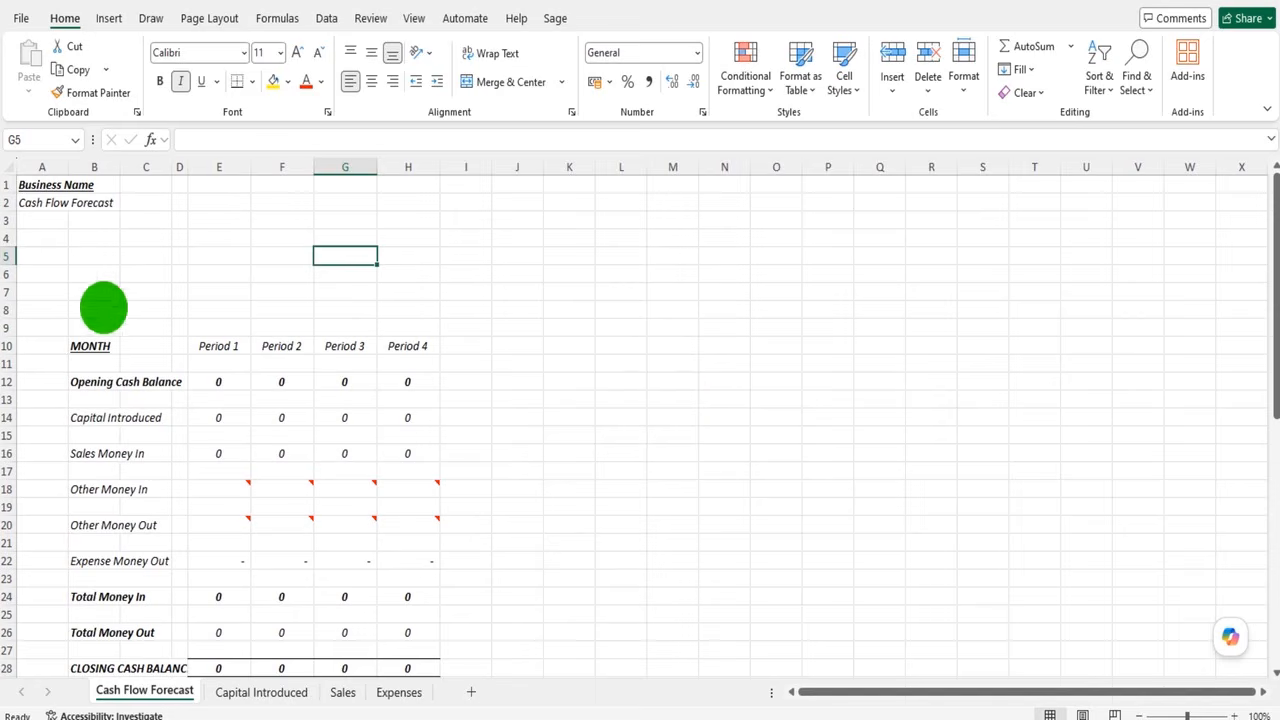
pyautogui.click(42, 188)
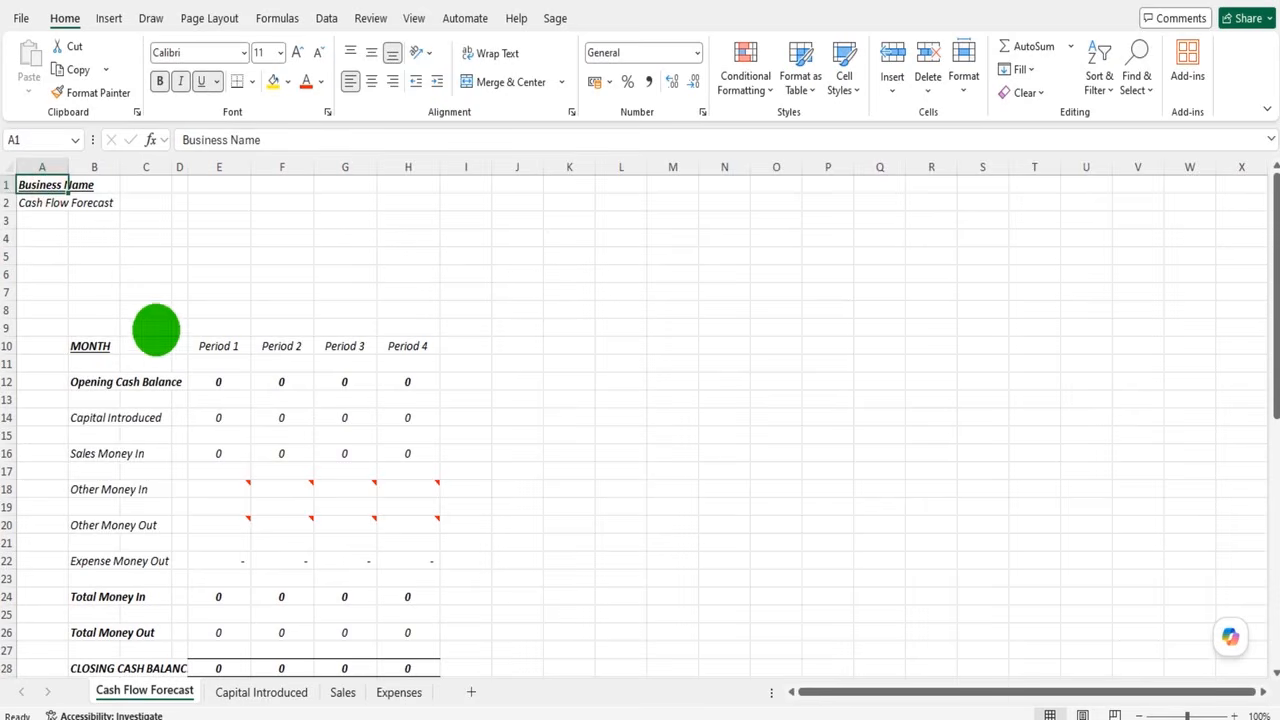
pyautogui.scroll(-1, 157, 329)
pyautogui.click(238, 291)
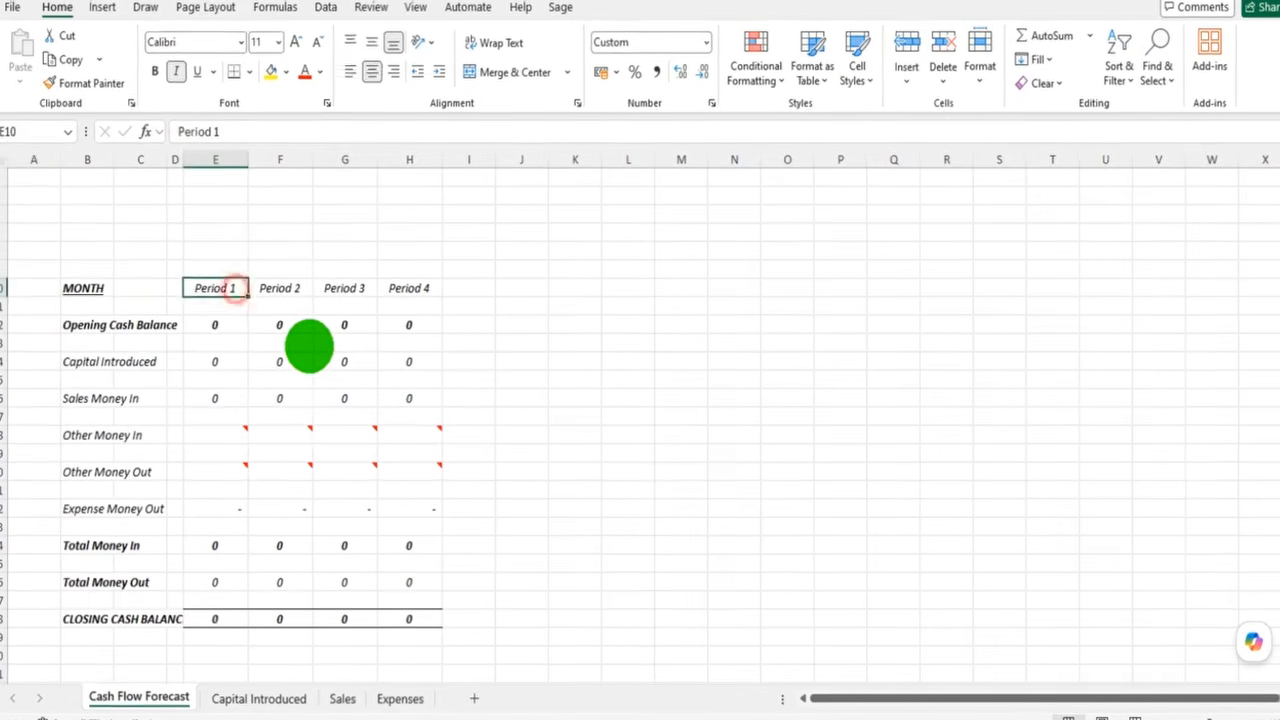
pyautogui.press('Right')
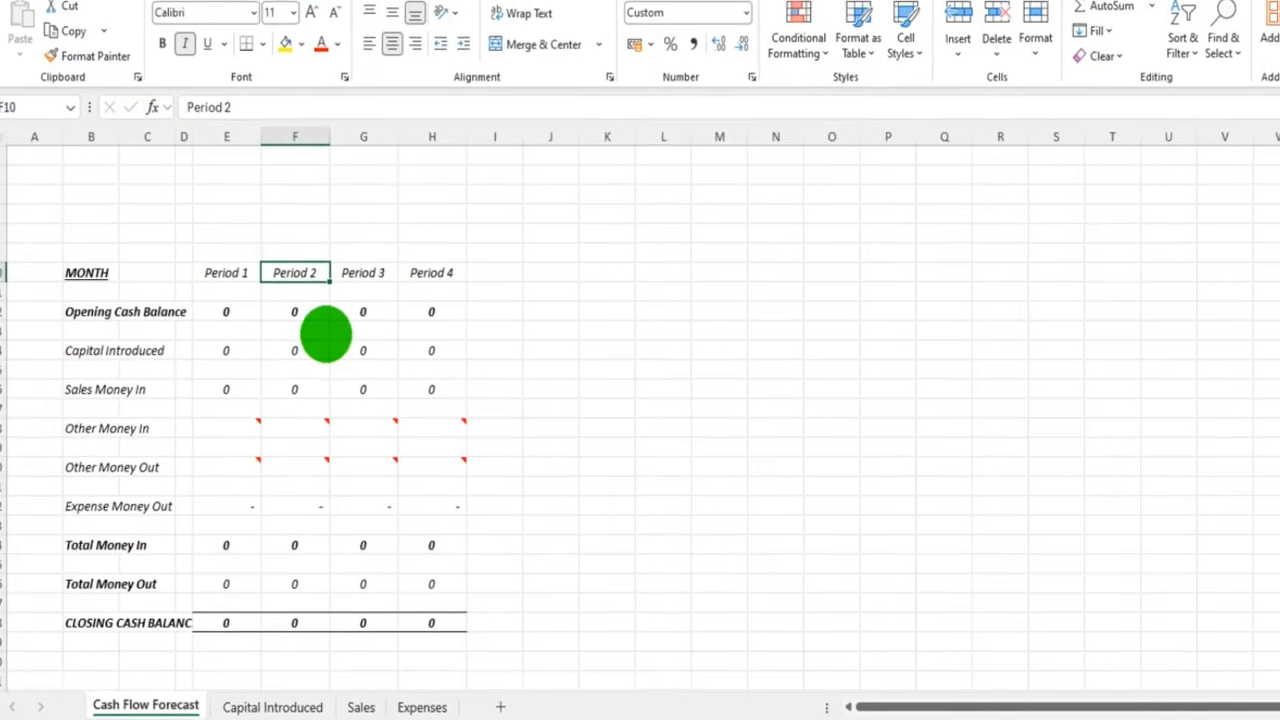
pyautogui.press('Right')
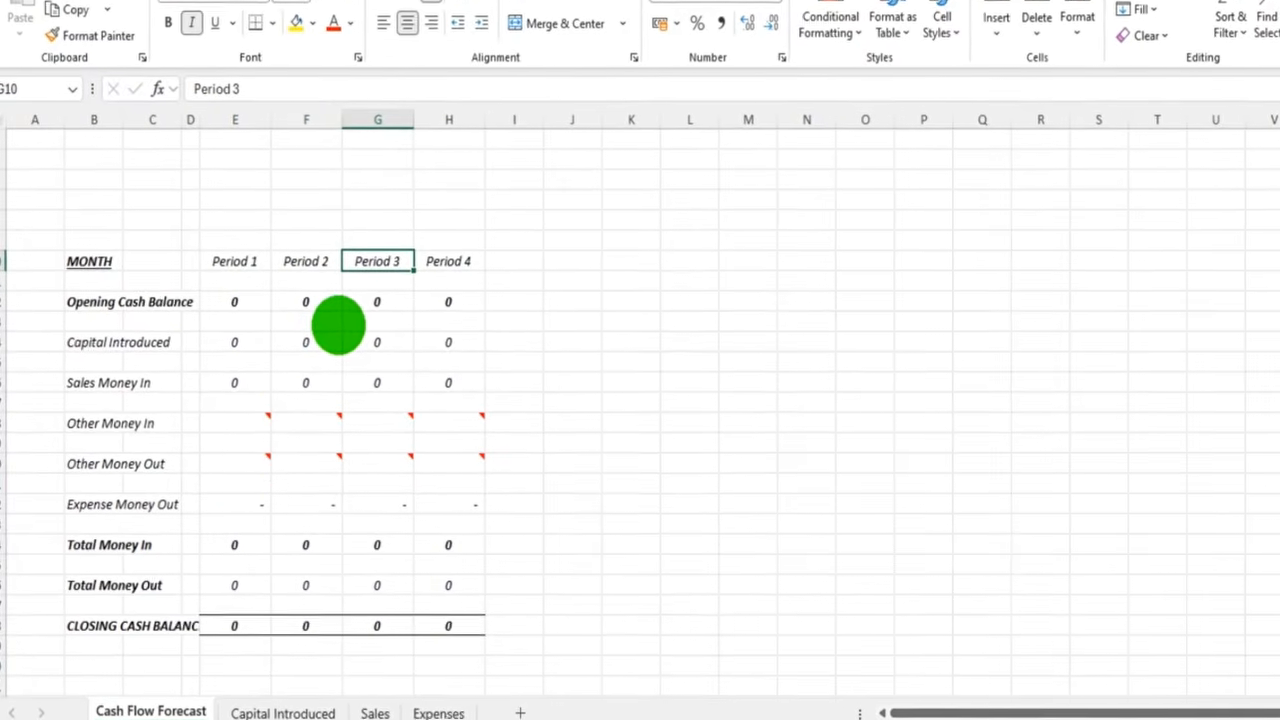
pyautogui.press('Right')
pyautogui.press('Left')
pyautogui.press('Left')
pyautogui.press('Left')
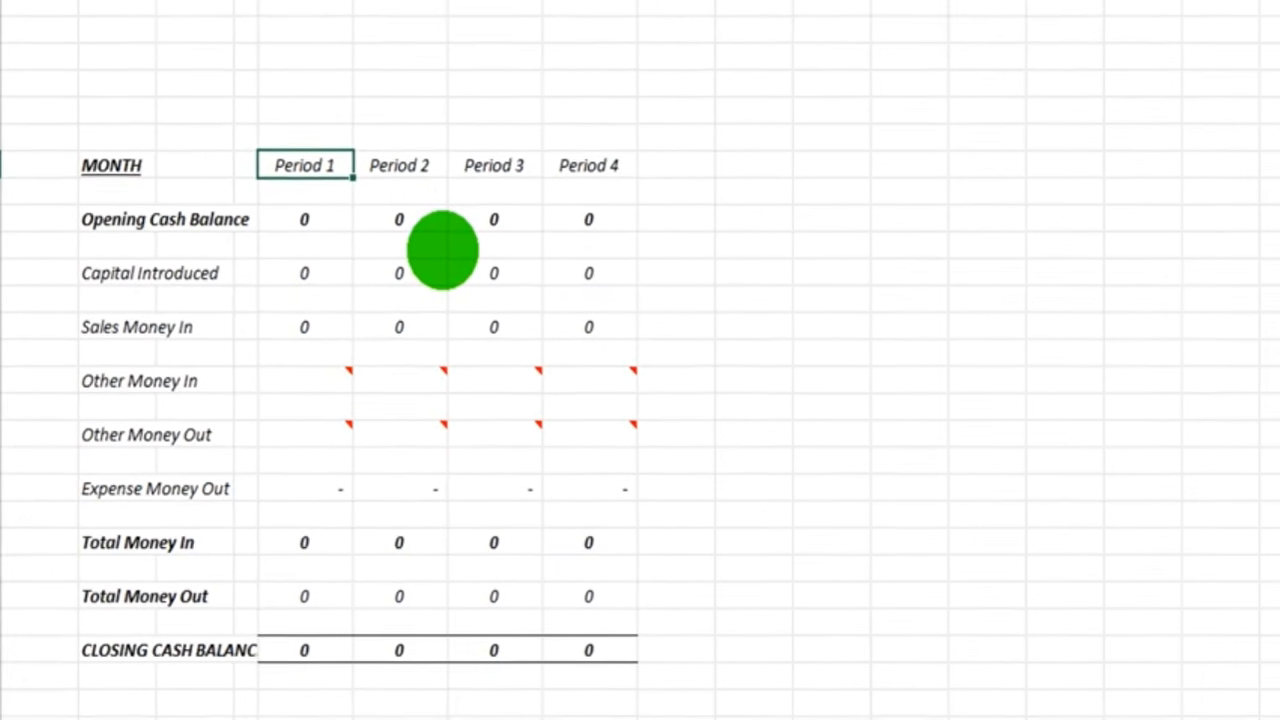
# Examine the Opening Cash Balance, Capital Introduced, Sales Money In and Other Money In rows across all four periods
pyautogui.moveTo(134, 212); pyautogui.dragTo(599, 212)
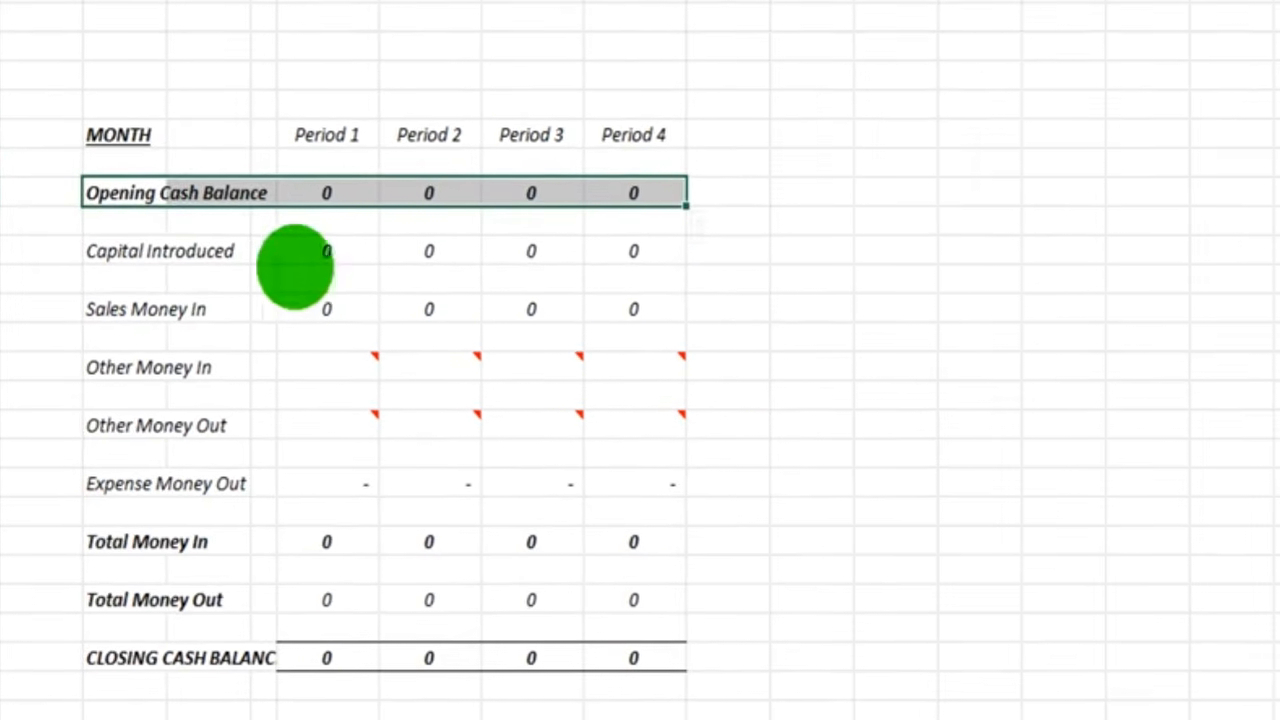
pyautogui.moveTo(168, 249); pyautogui.dragTo(648, 246)
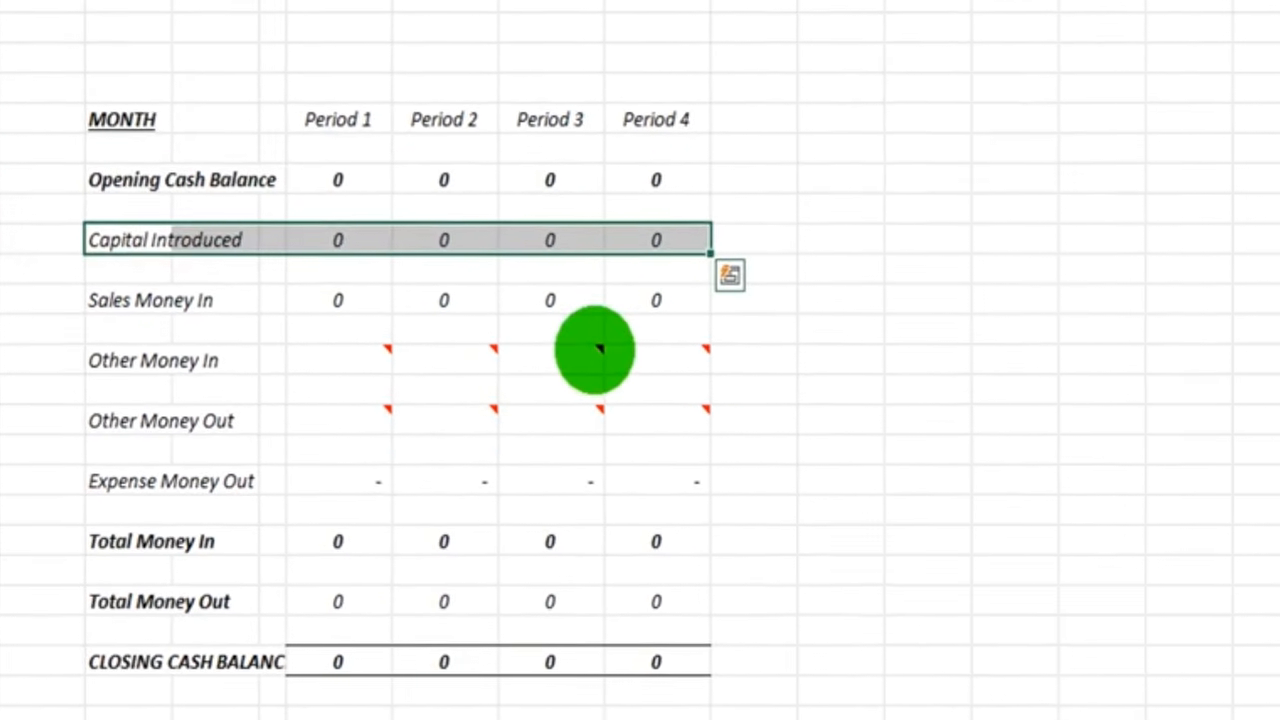
pyautogui.moveTo(597, 345)
pyautogui.moveTo(218, 305); pyautogui.dragTo(667, 296)
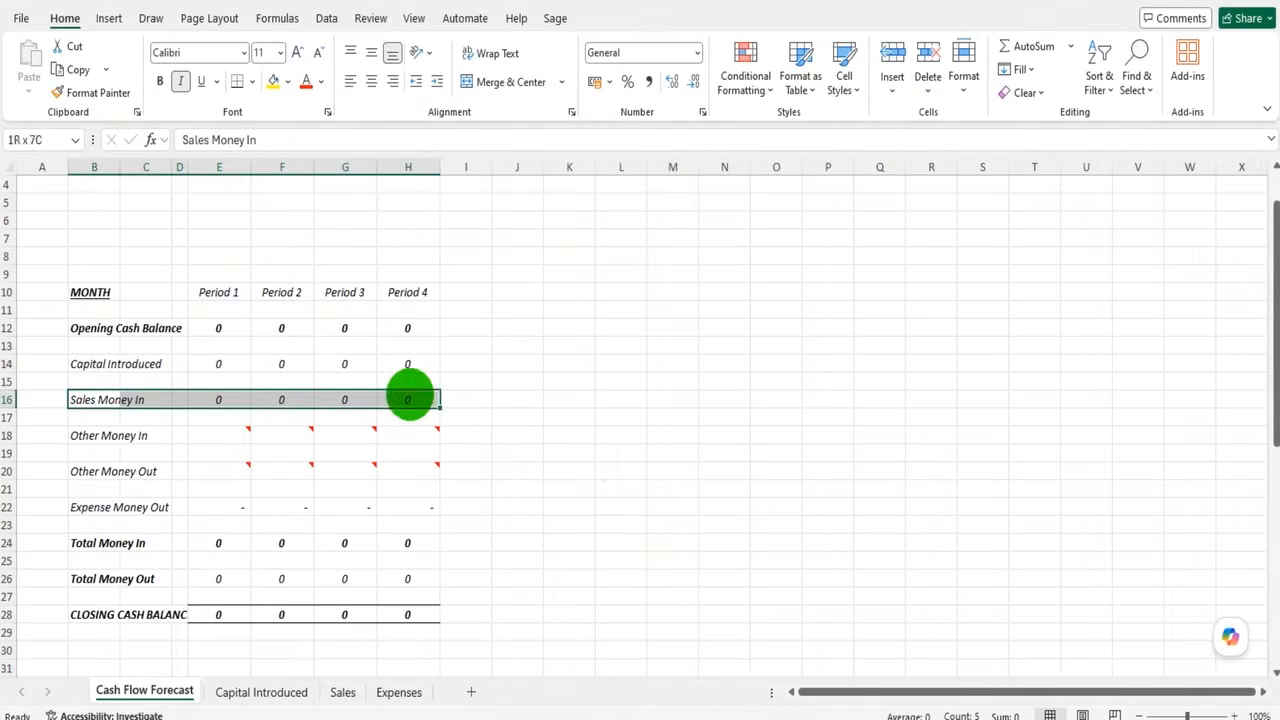
pyautogui.scroll(-1, 609, 487)
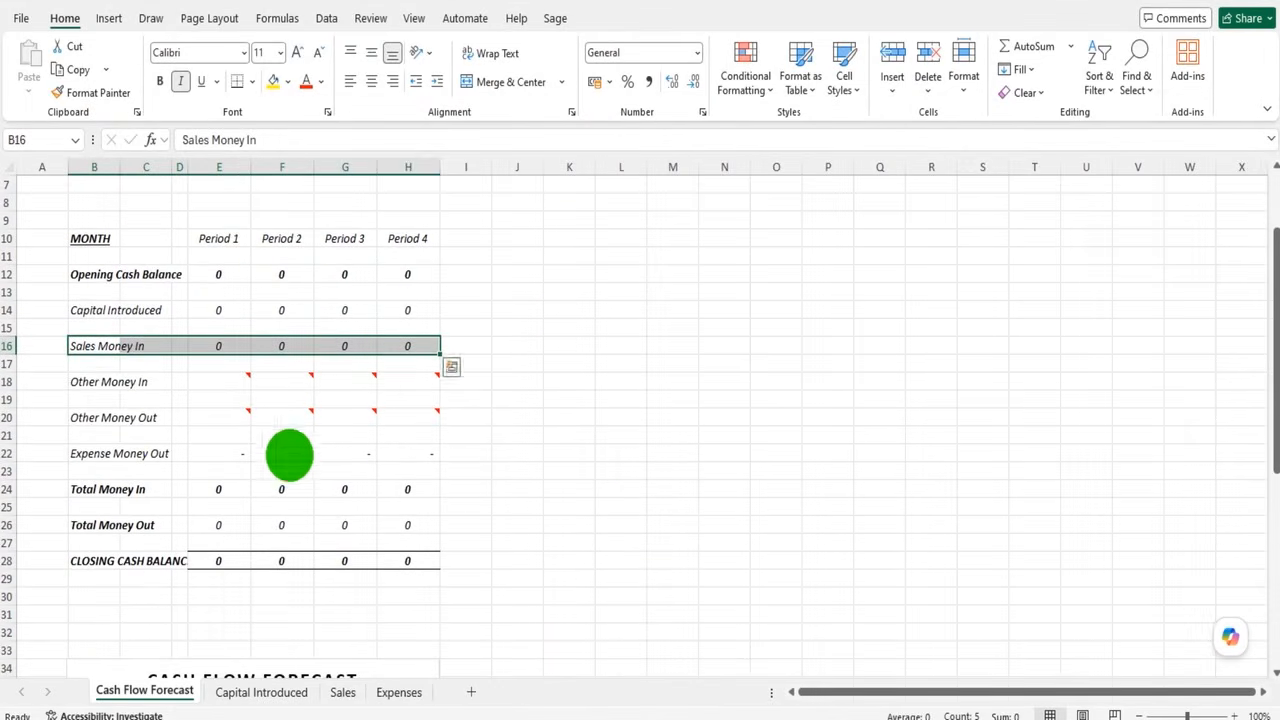
pyautogui.click(100, 382)
pyautogui.moveTo(100, 382); pyautogui.dragTo(451, 389)
pyautogui.click(563, 400)
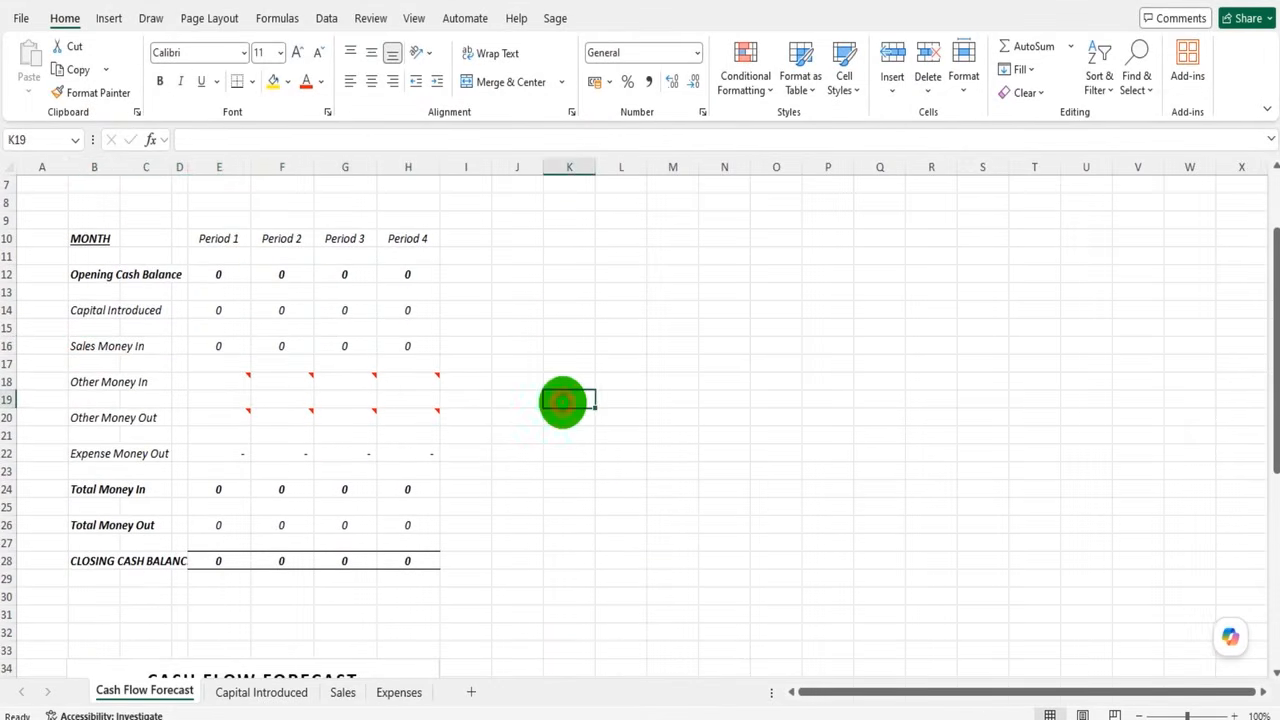
# Examine the Other Money Out, Expense Money Out, Total Money In, Total Money Out and closing cash balance rows
pyautogui.moveTo(110, 418); pyautogui.dragTo(428, 418)
pyautogui.moveTo(100, 453); pyautogui.dragTo(419, 453)
pyautogui.click(537, 457)
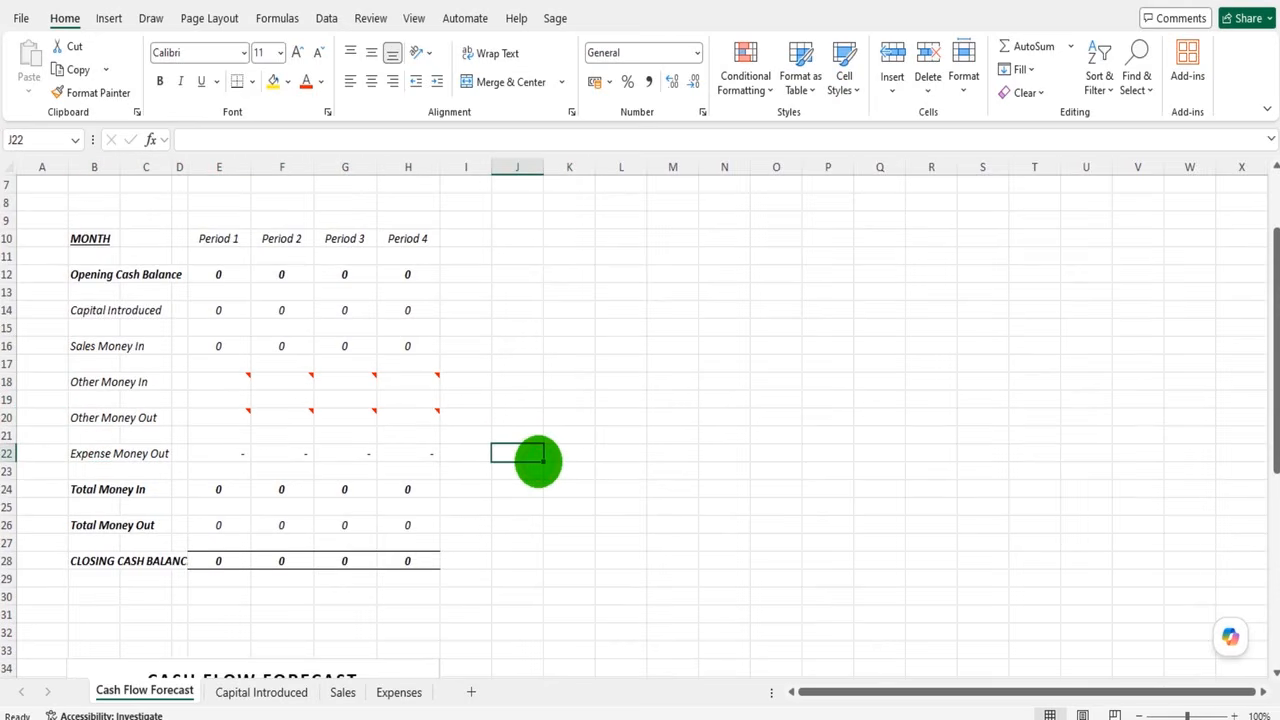
pyautogui.moveTo(99, 489); pyautogui.dragTo(410, 489)
pyautogui.moveTo(107, 525); pyautogui.dragTo(412, 525)
pyautogui.moveTo(100, 560); pyautogui.dragTo(412, 560)
pyautogui.click(352, 471)
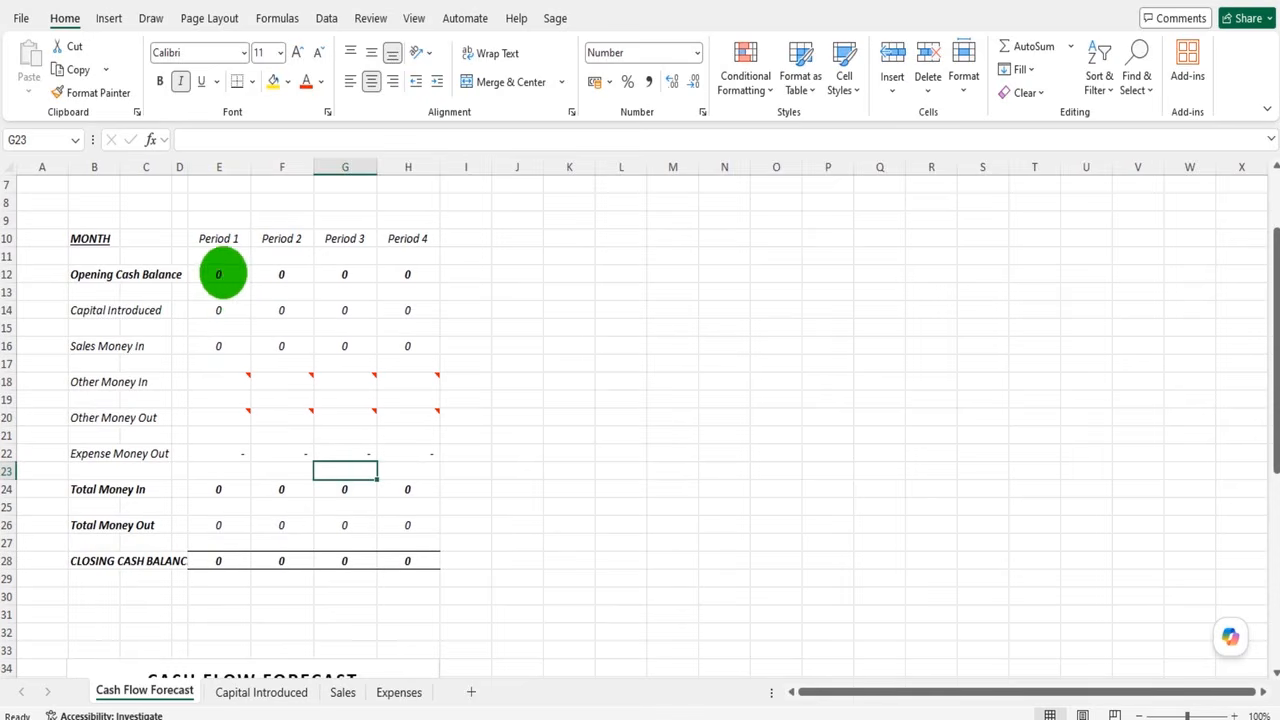
# Trace Period 1 from its opening to its closing cash balance, and check the formula for Period 2's opening balance
pyautogui.click(222, 274)
pyautogui.moveTo(214, 314); pyautogui.dragTo(207, 461)
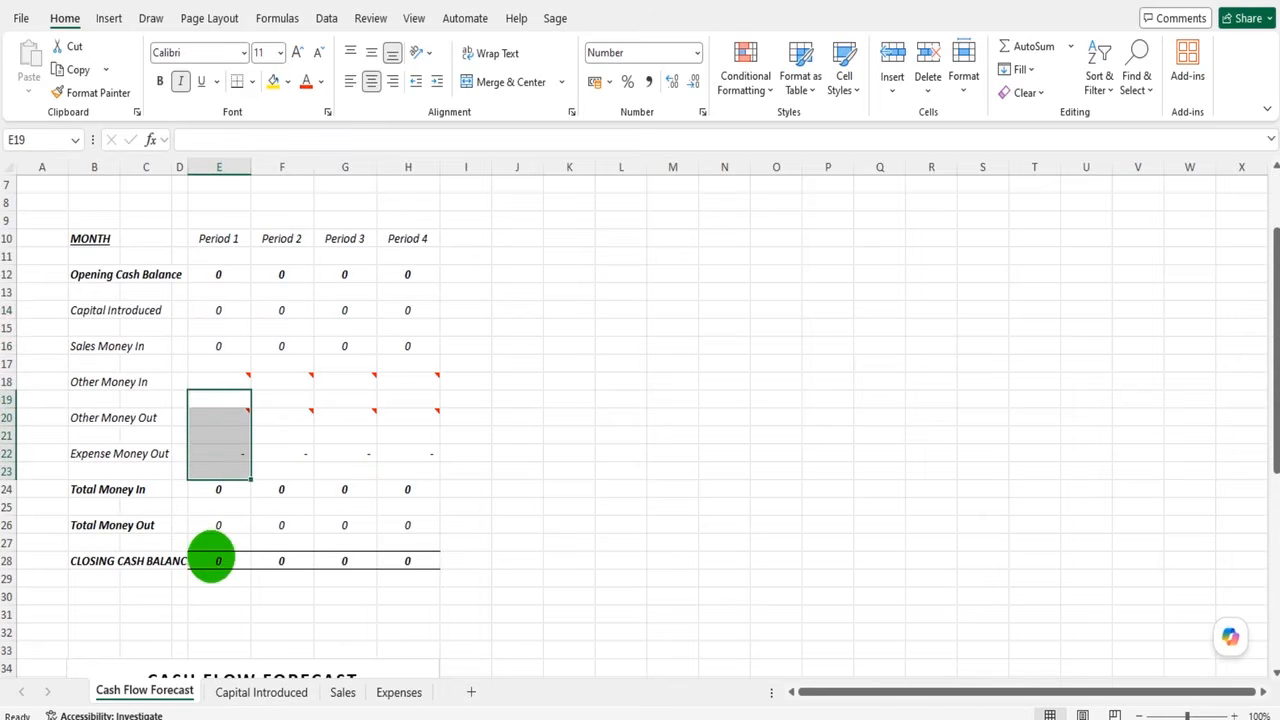
pyautogui.click(212, 558)
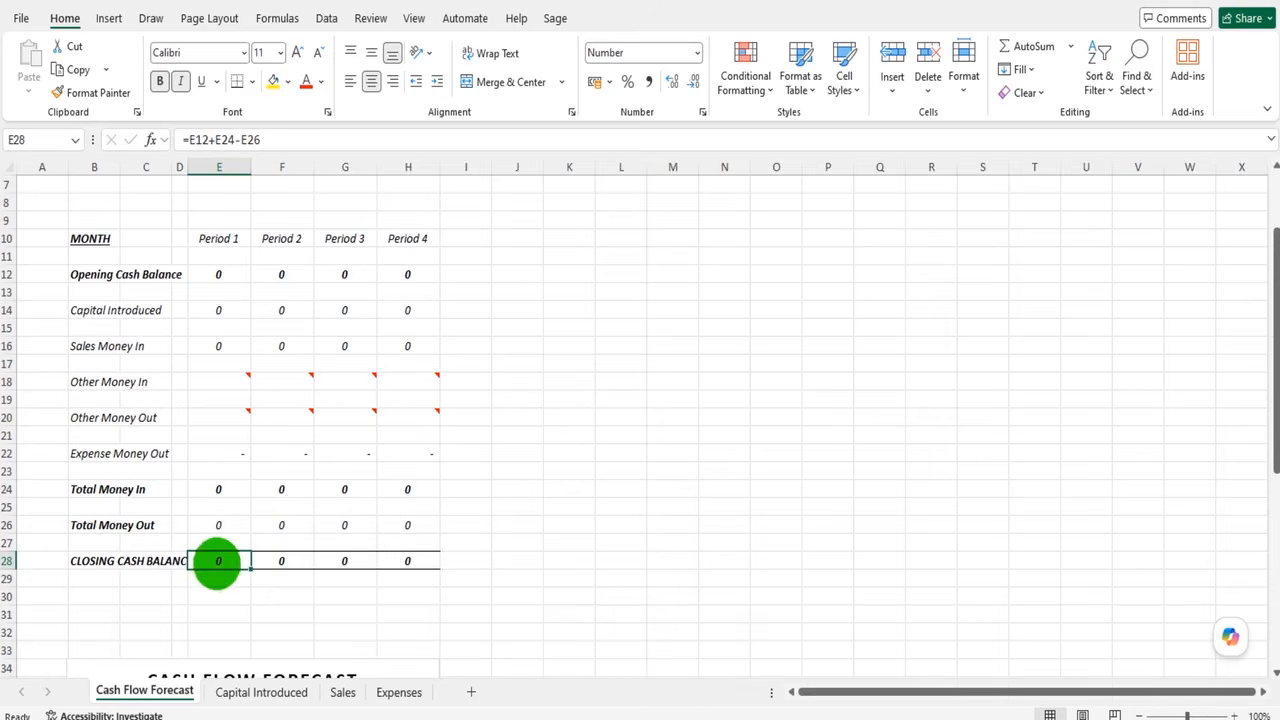
pyautogui.click(286, 276)
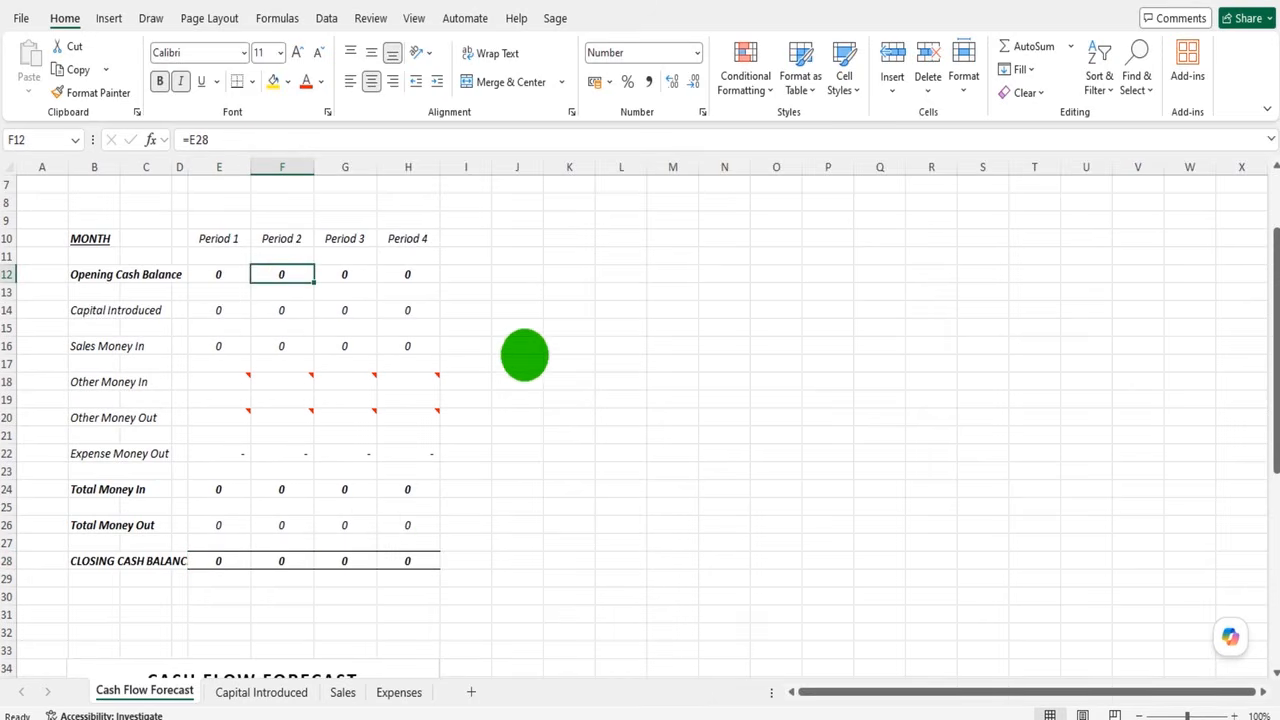
# Look at the Cash Flow Forecast chart below the table and return to the forecast rows
pyautogui.scroll(-3, 523, 354)
pyautogui.scroll(-4, 337, 350)
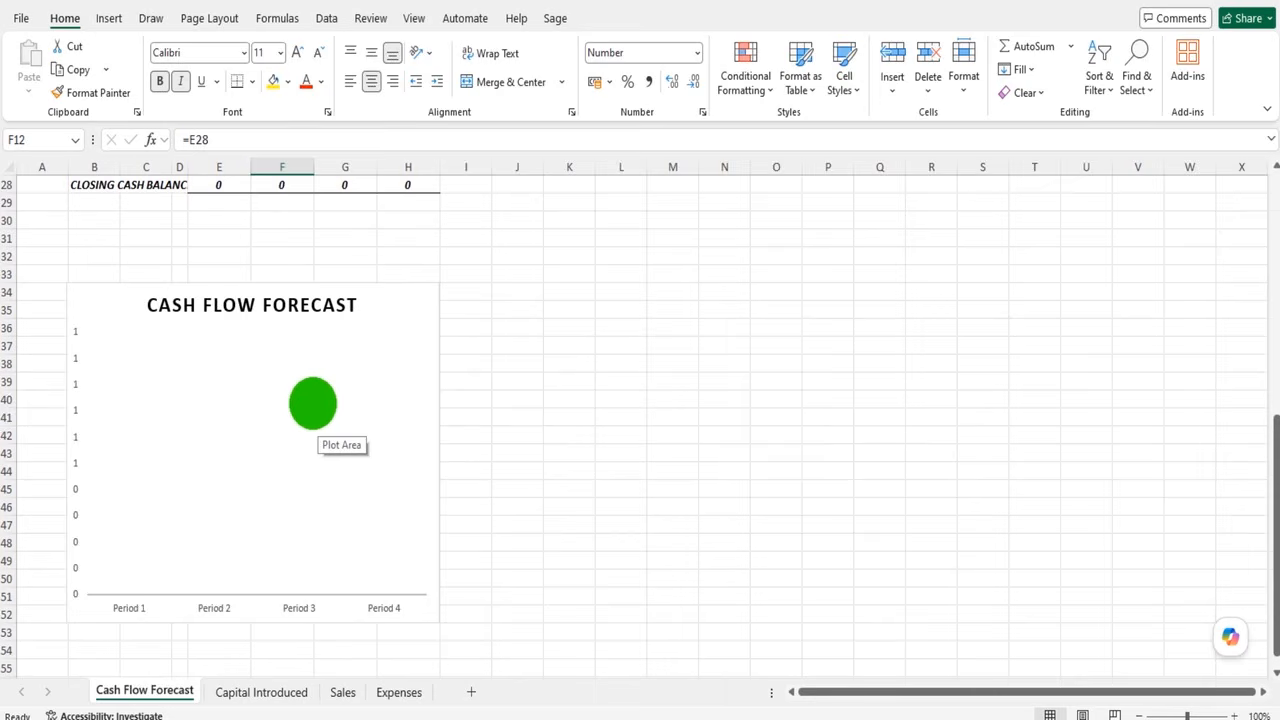
pyautogui.scroll(7, 338, 403)
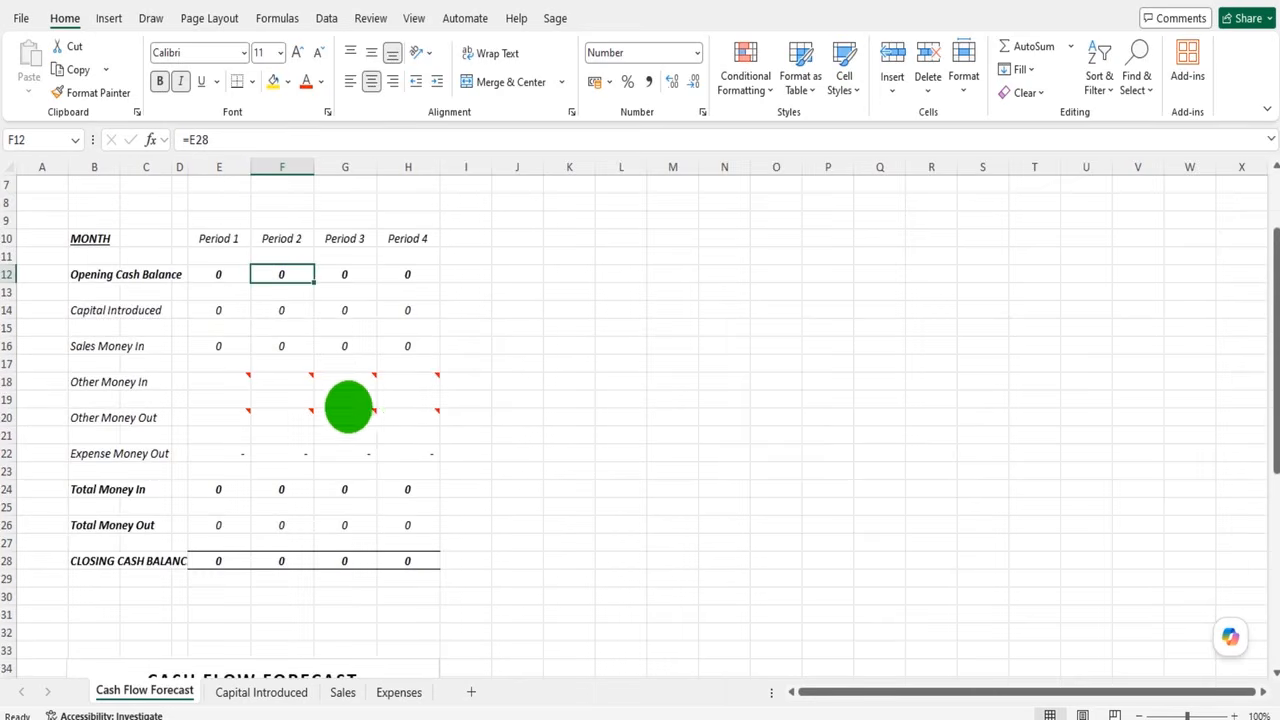
# Inspect the linked formulas in the Capital Introduced and Sales Money In rows for Periods 1 to 3
pyautogui.click(230, 313)
pyautogui.click(238, 345)
pyautogui.click(288, 310)
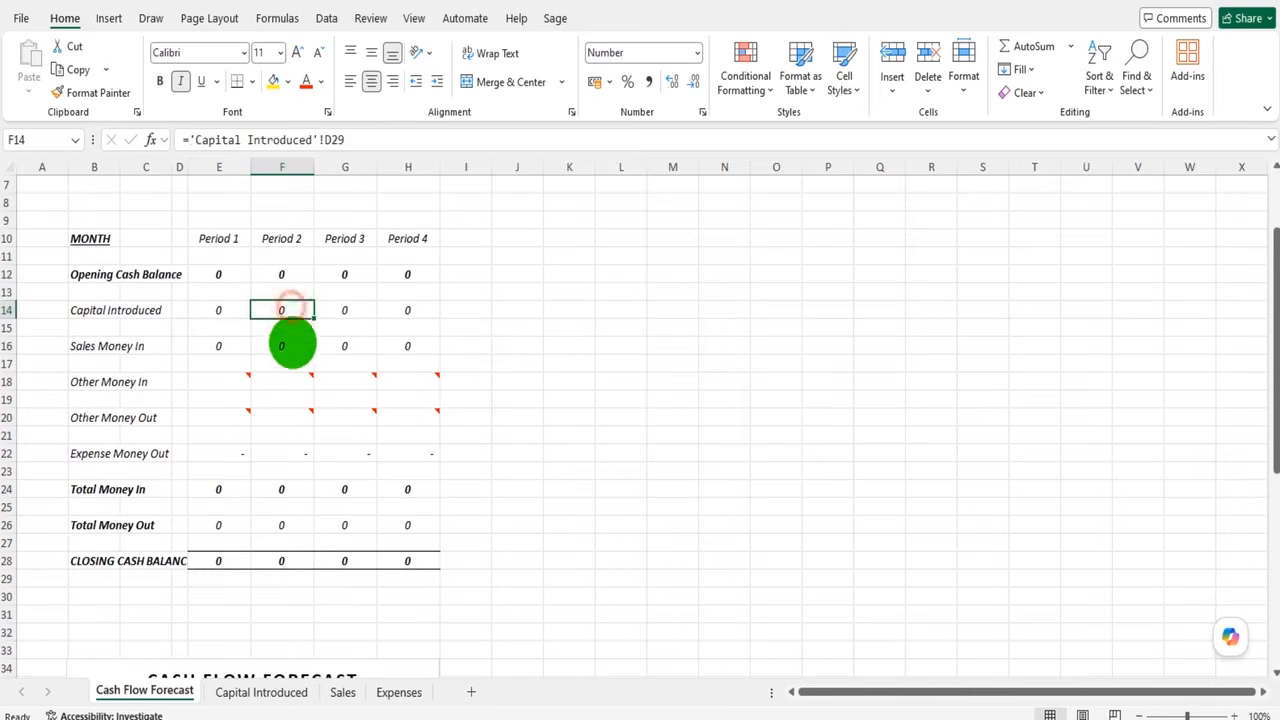
pyautogui.click(283, 346)
pyautogui.click(350, 312)
pyautogui.click(346, 344)
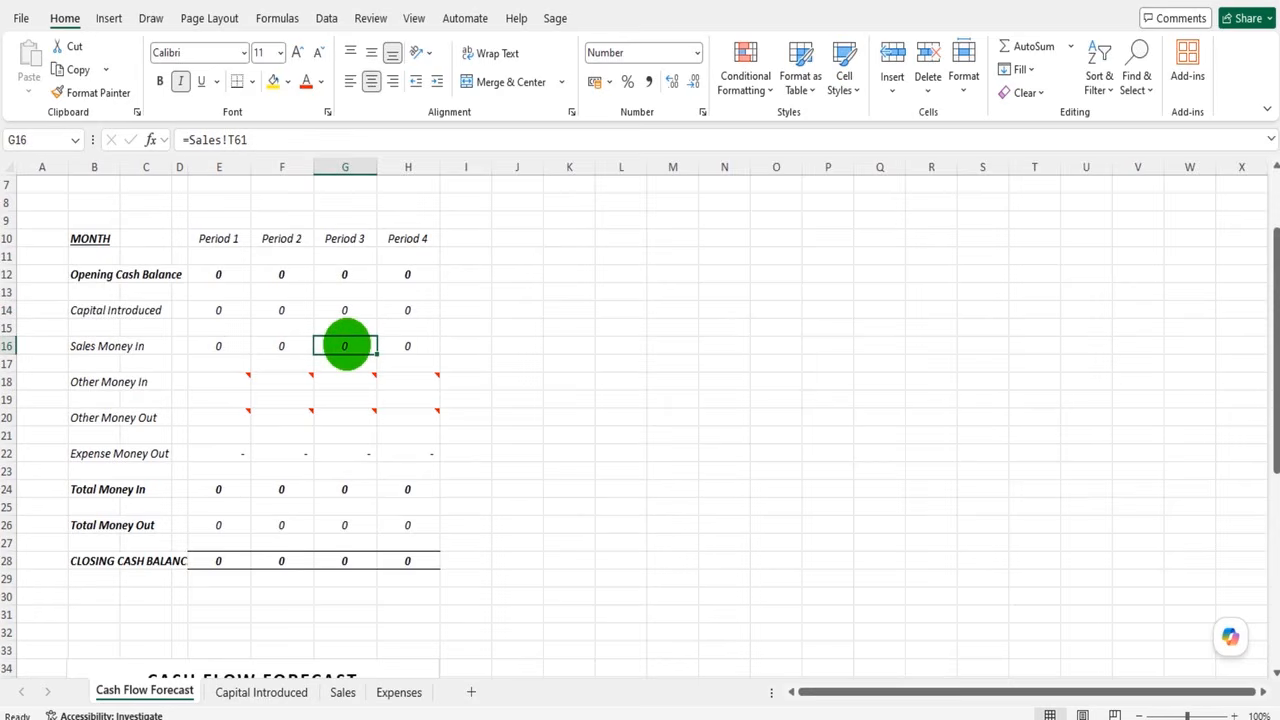
pyautogui.scroll(2, 346, 343)
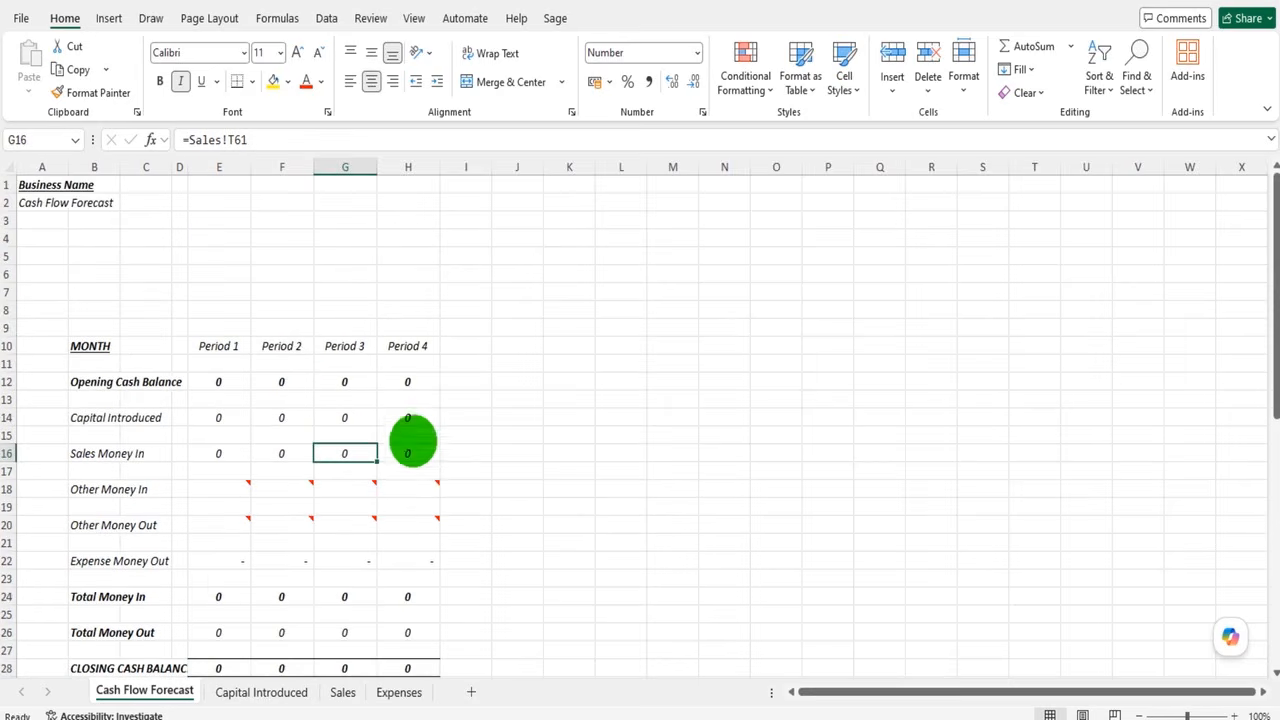
# Review the Period 1 to Period 4 sections and their totals on the Capital Introduced sheet
pyautogui.click(262, 691)
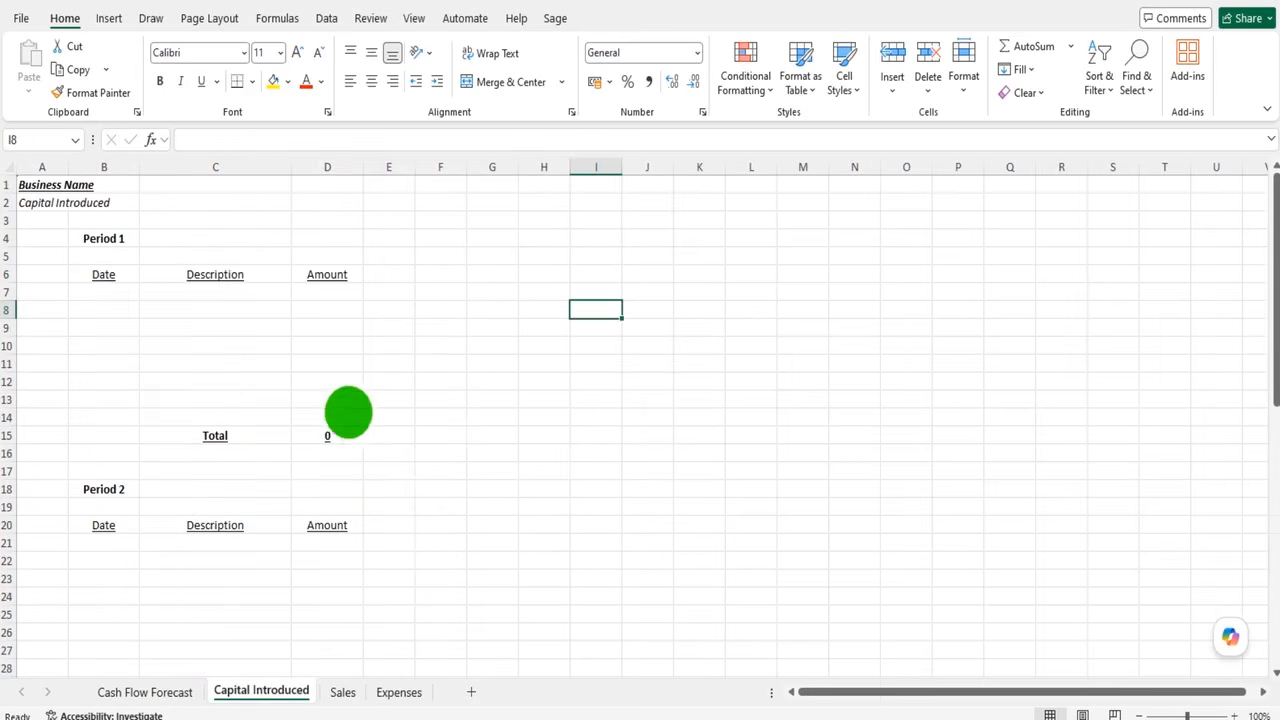
pyautogui.moveTo(105, 248); pyautogui.dragTo(249, 366)
pyautogui.scroll(-2, 109, 391)
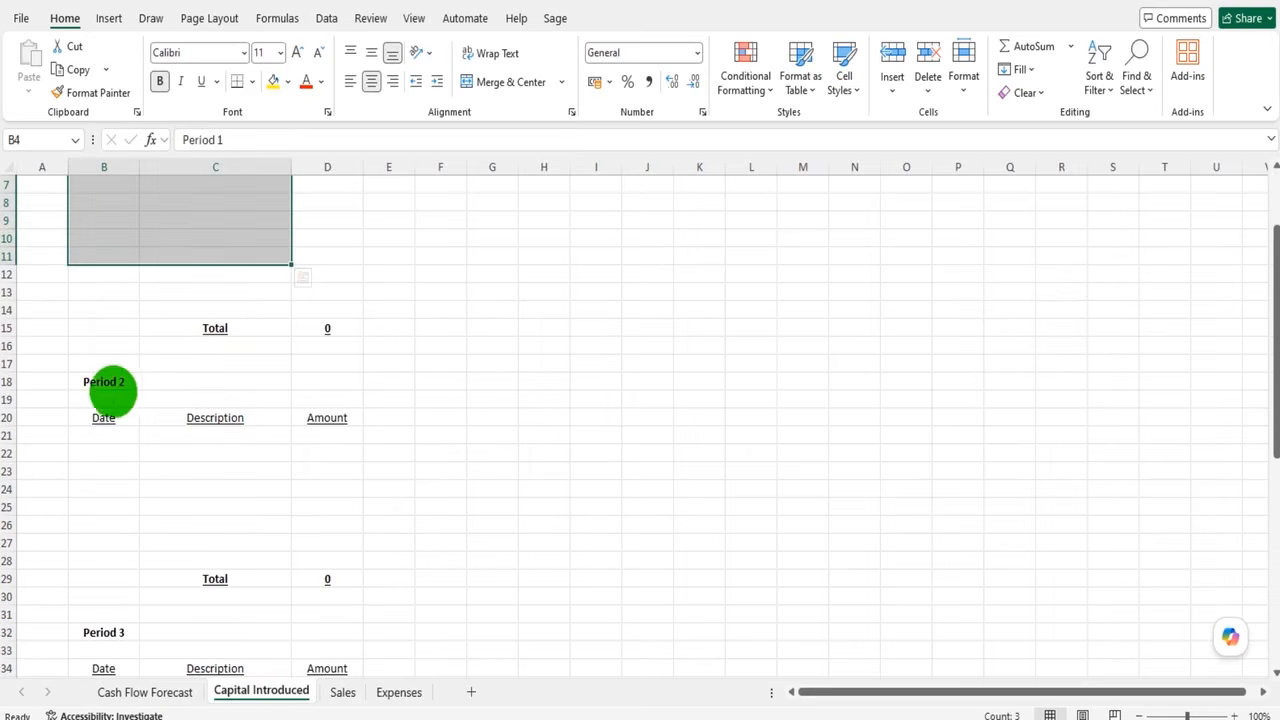
pyautogui.scroll(-2, 117, 478)
pyautogui.scroll(-7, 117, 478)
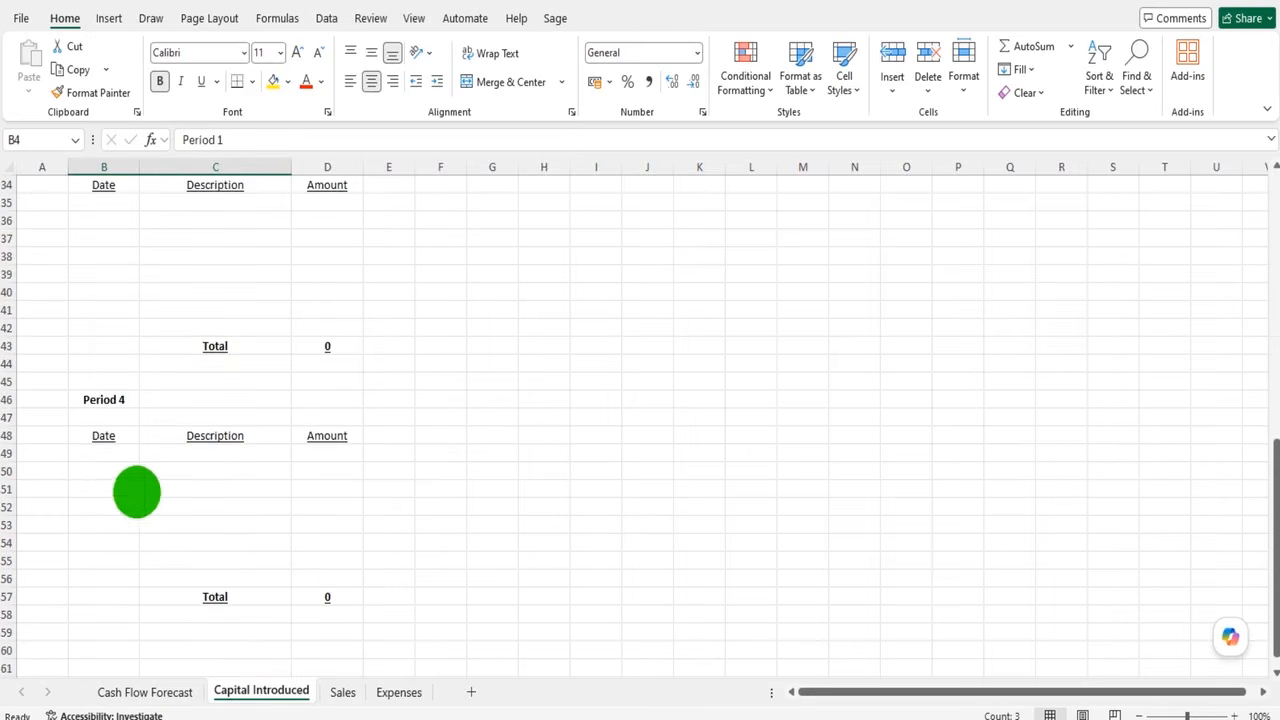
pyautogui.scroll(1, 134, 491)
pyautogui.scroll(9, 273, 453)
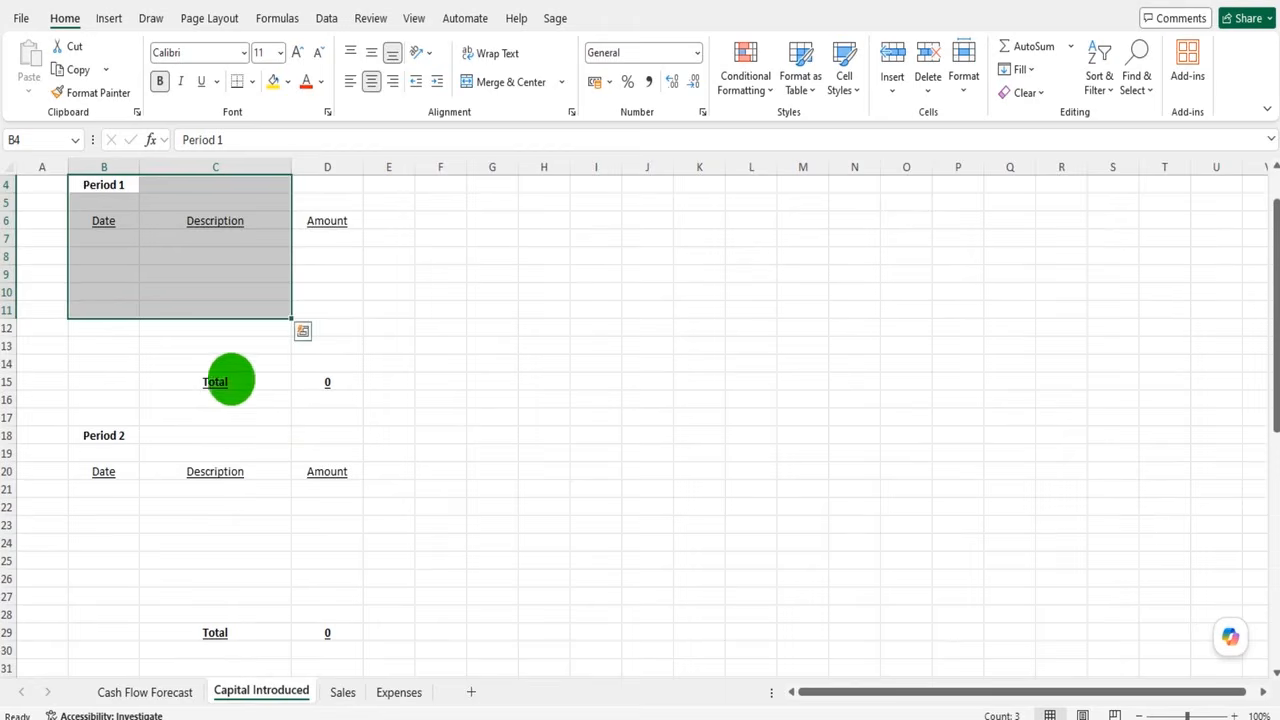
pyautogui.click(220, 377)
pyautogui.scroll(1, 222, 380)
# Examine the period tables on the Sales sheet and the Period 1 table on the Expenses sheet
pyautogui.click(342, 692)
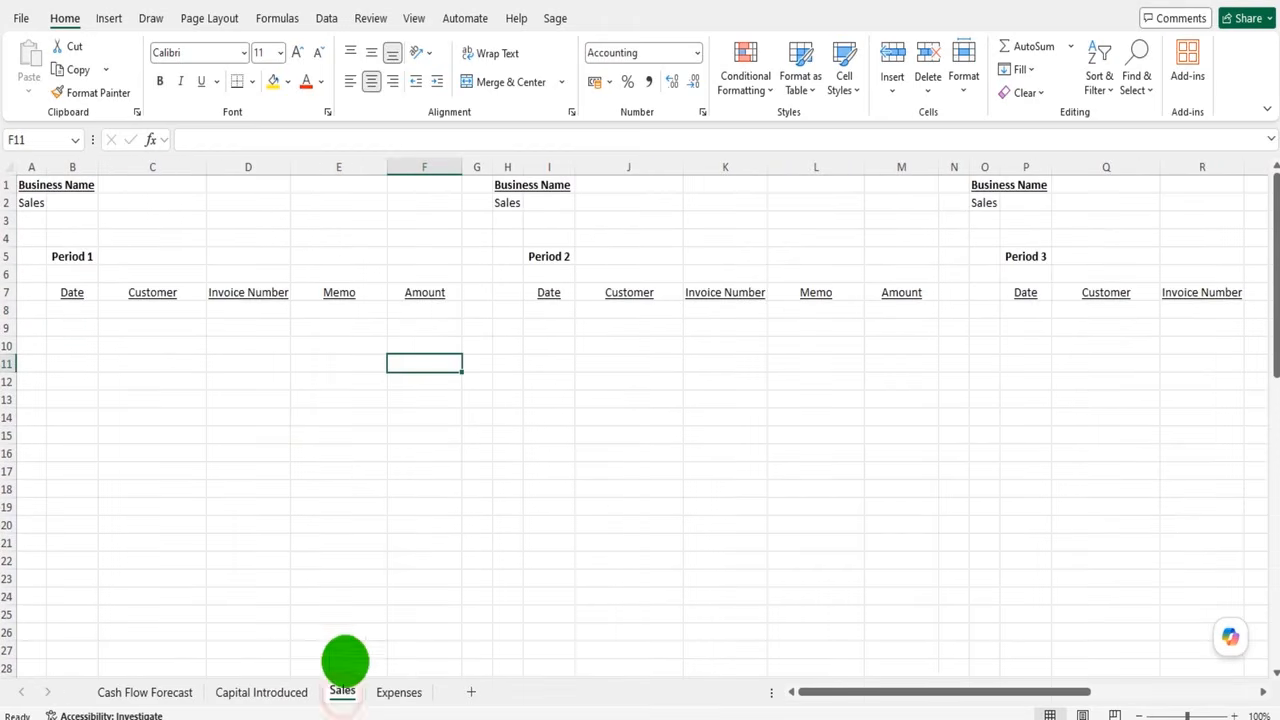
pyautogui.scroll(-9, 115, 300)
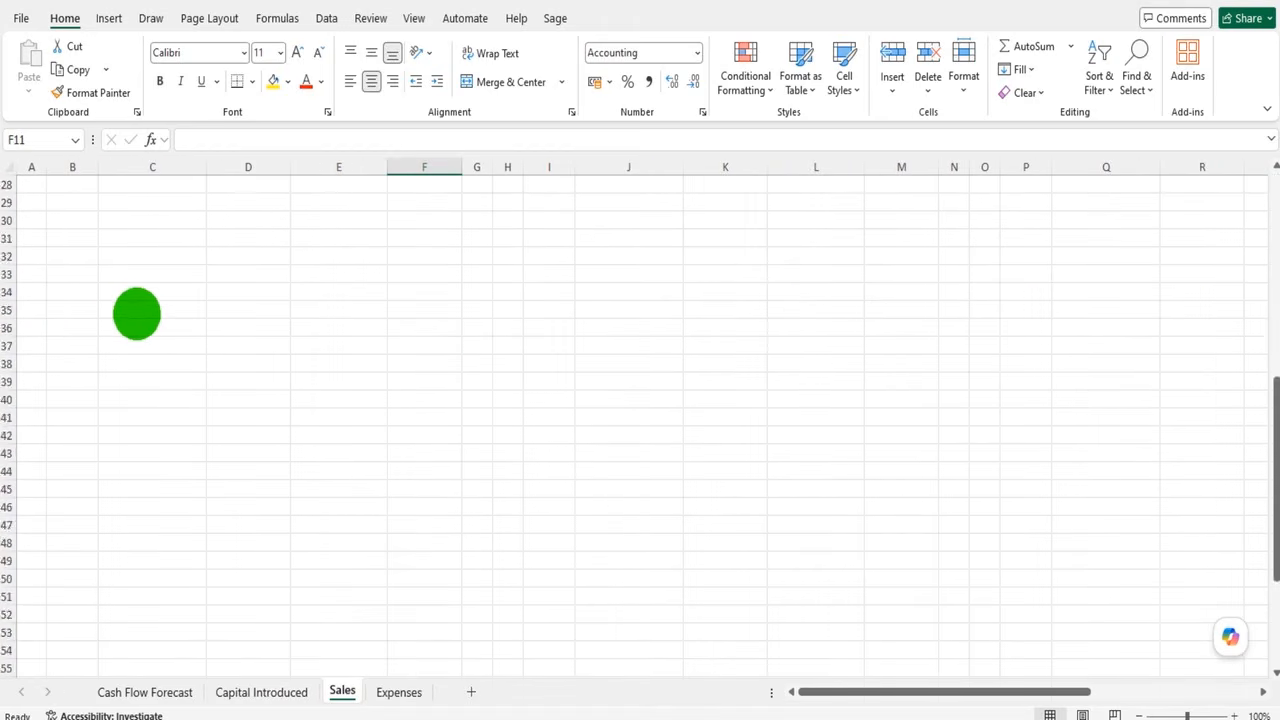
pyautogui.scroll(9, 133, 311)
pyautogui.moveTo(87, 216); pyautogui.dragTo(448, 566)
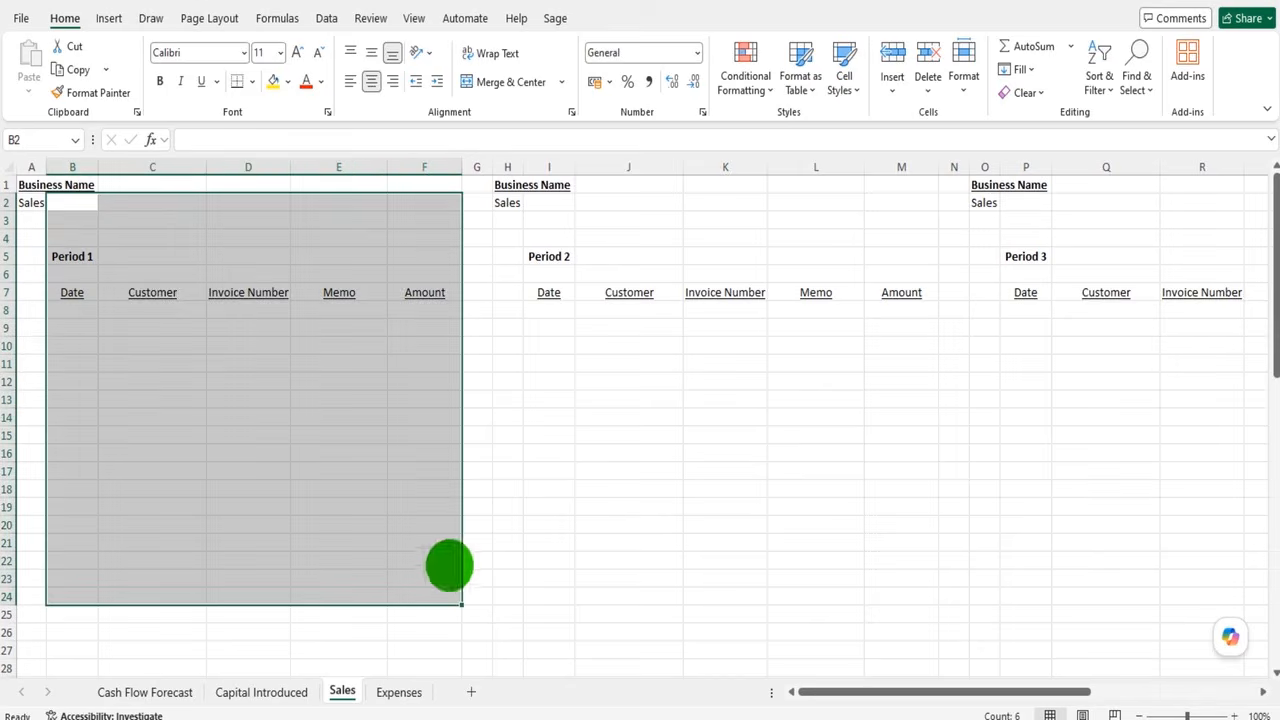
pyautogui.moveTo(549, 231); pyautogui.dragTo(840, 488)
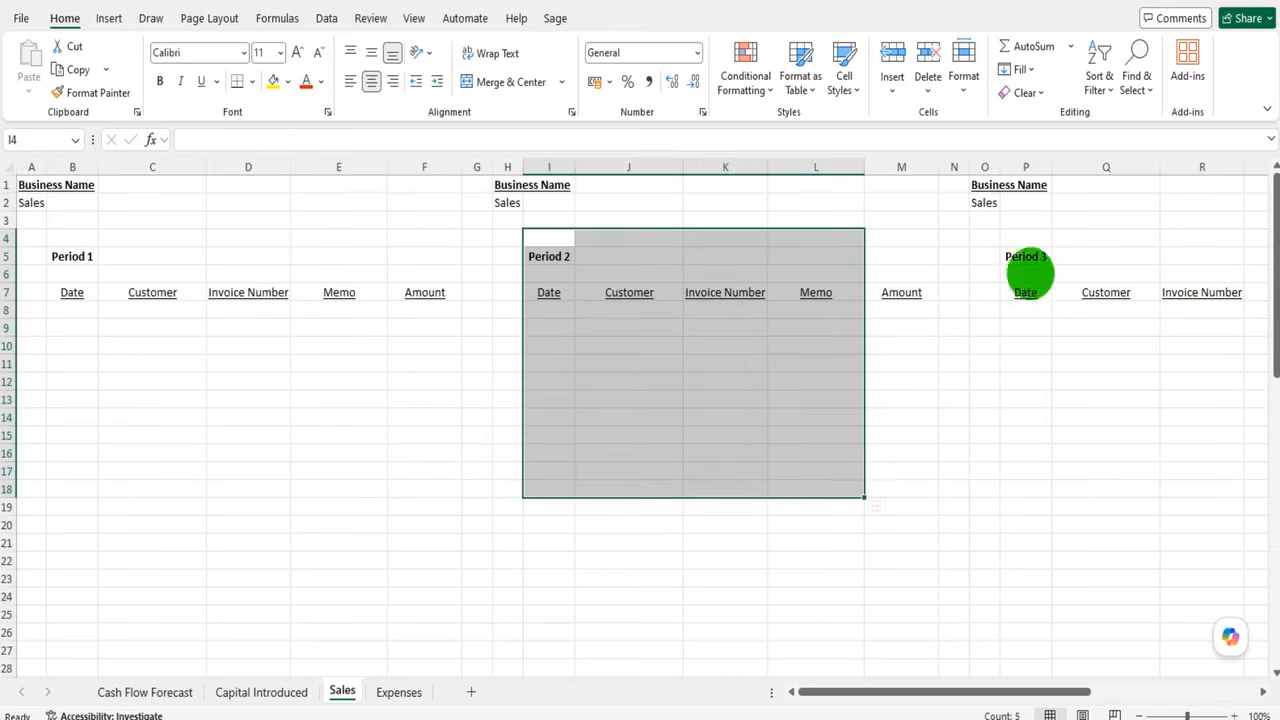
pyautogui.click(398, 692)
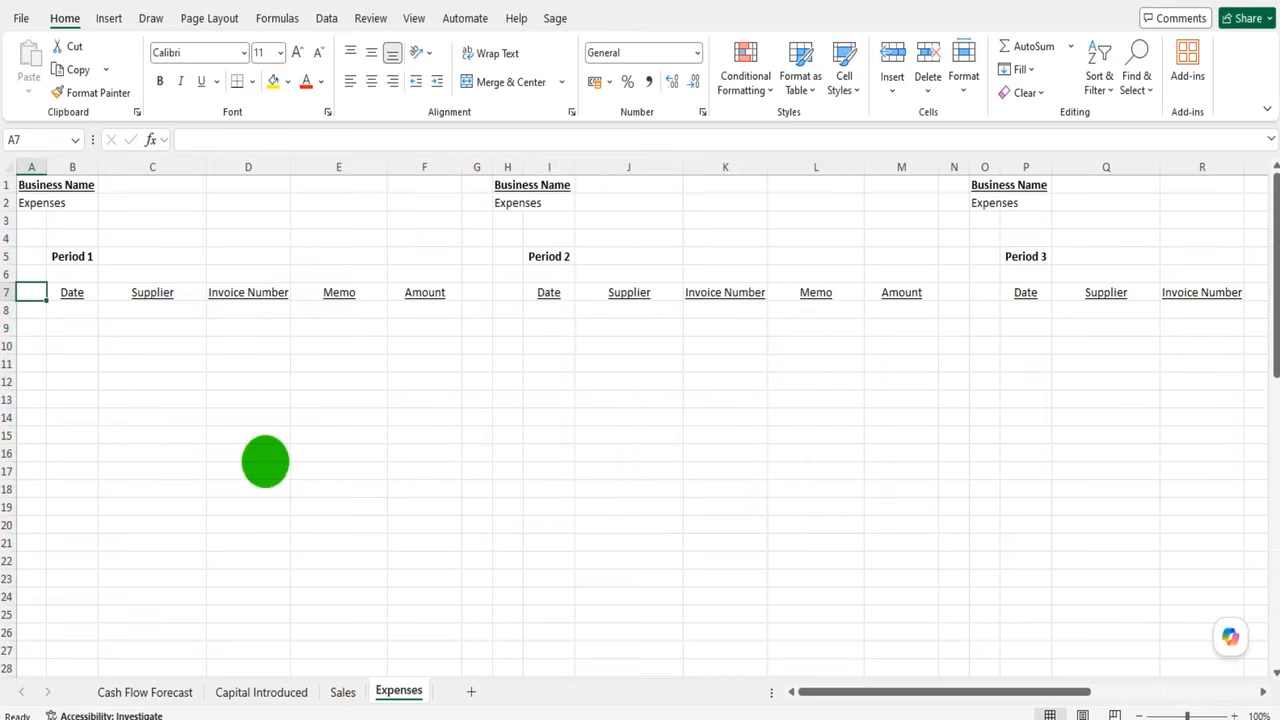
pyautogui.moveTo(114, 271); pyautogui.dragTo(326, 540)
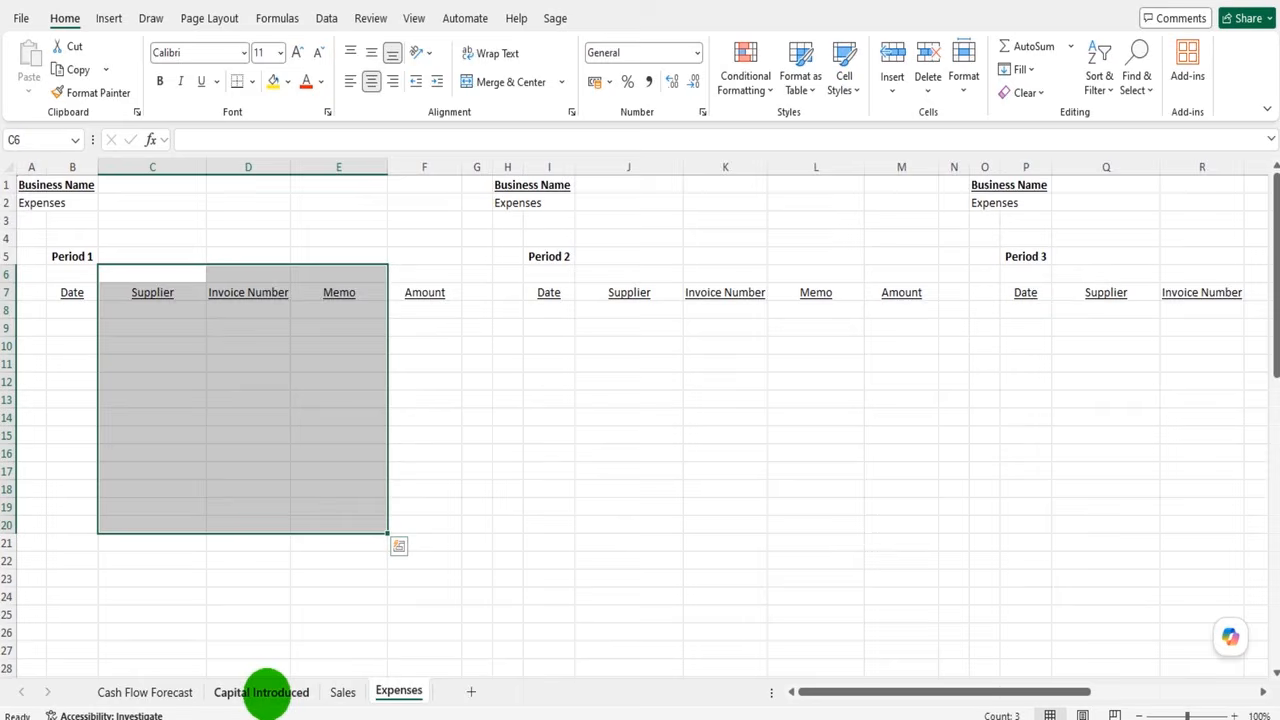
# Return to the Cash Flow Forecast sheet and inspect the Capital Introduced formula for Period 1
pyautogui.click(262, 692)
pyautogui.click(145, 692)
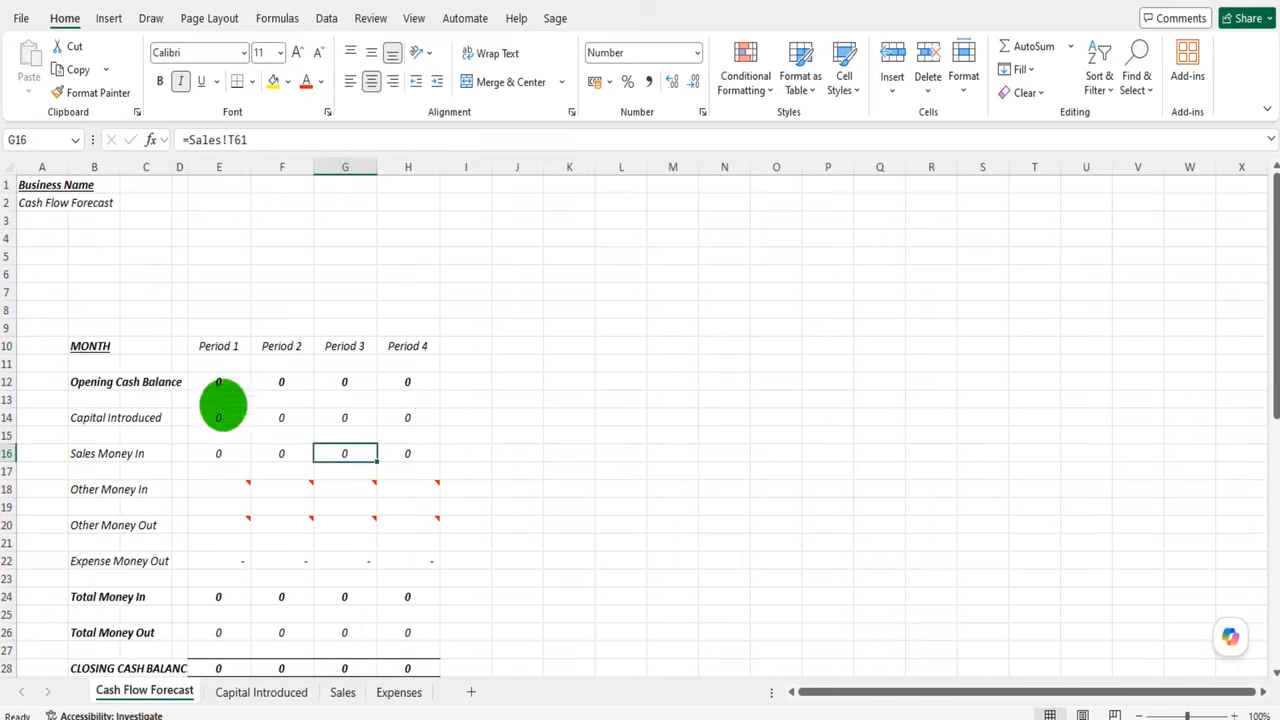
pyautogui.scroll(-2, 312, 487)
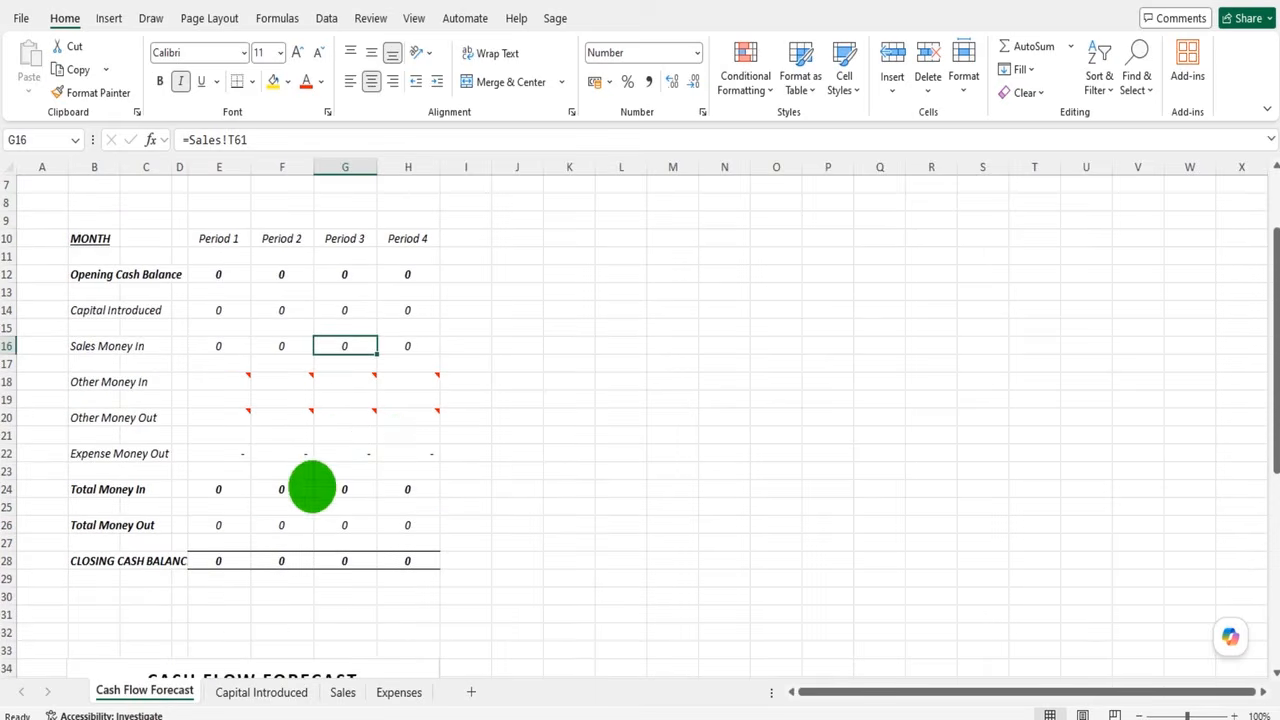
pyautogui.click(224, 306)
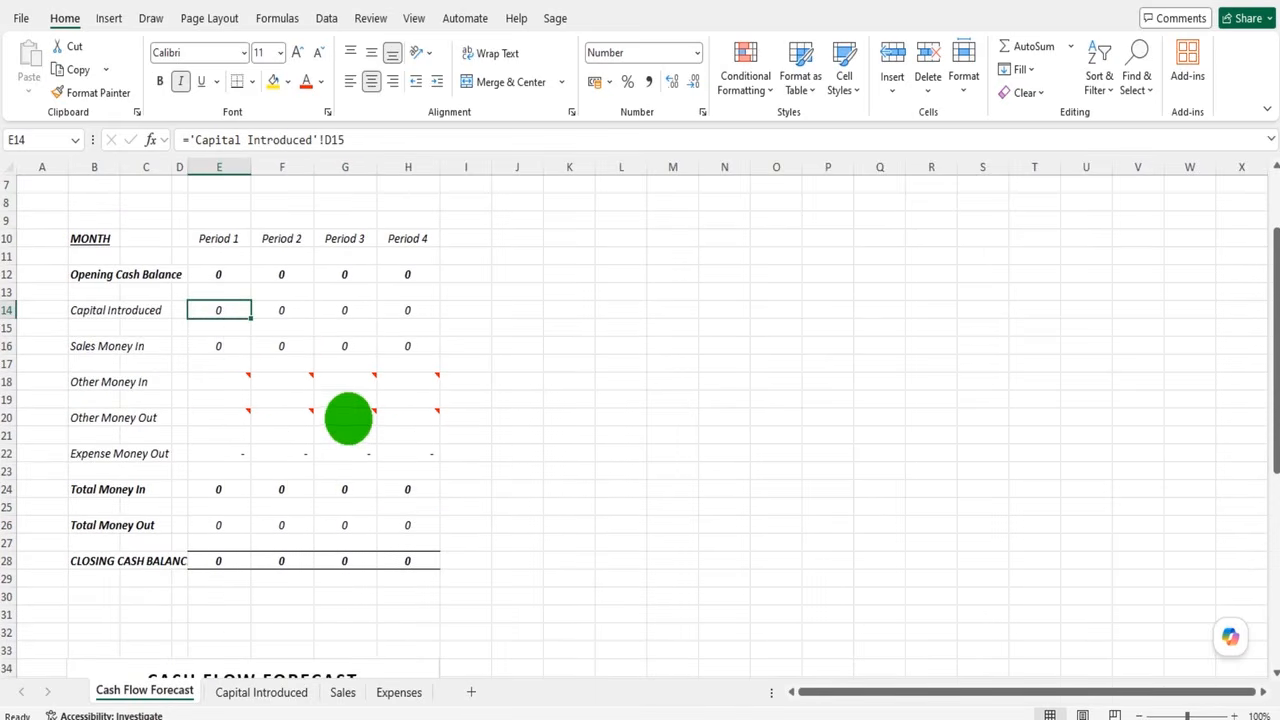
# Set the Period 1 Opening Cash Balance on the Cash Flow Forecast sheet to 5,457
pyautogui.scroll(-3, 705, 485)
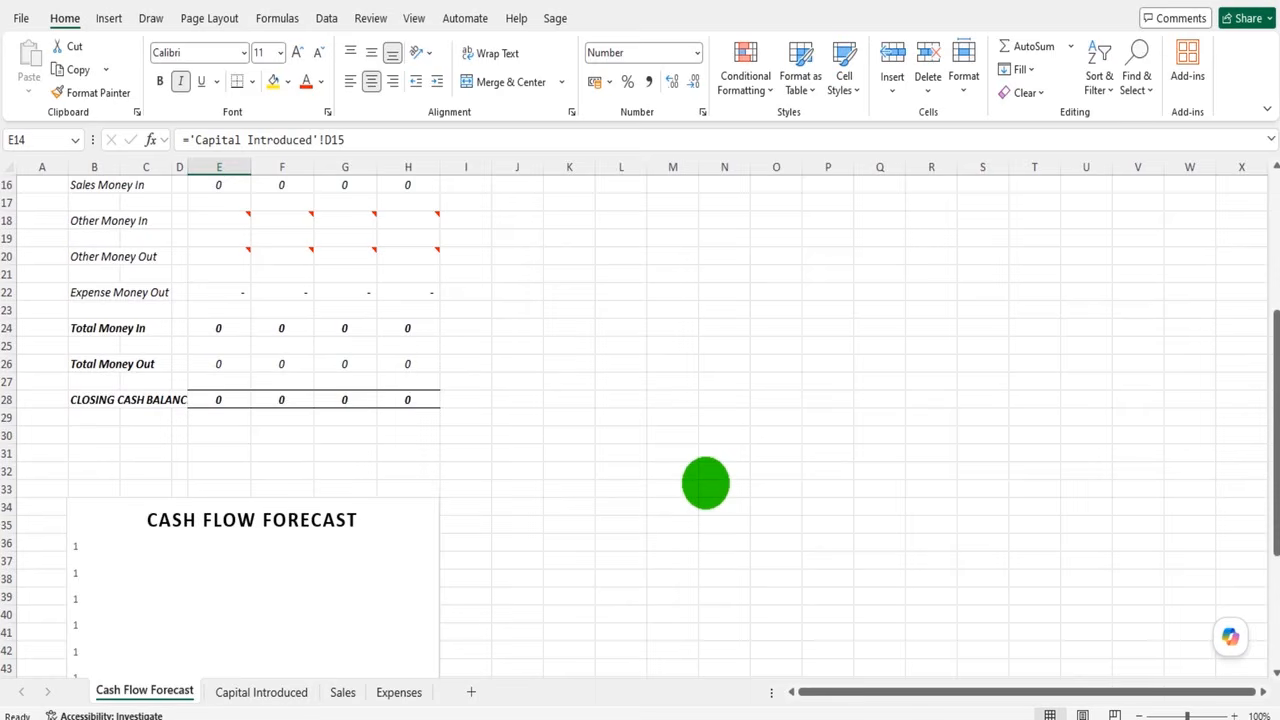
pyautogui.scroll(5, 705, 484)
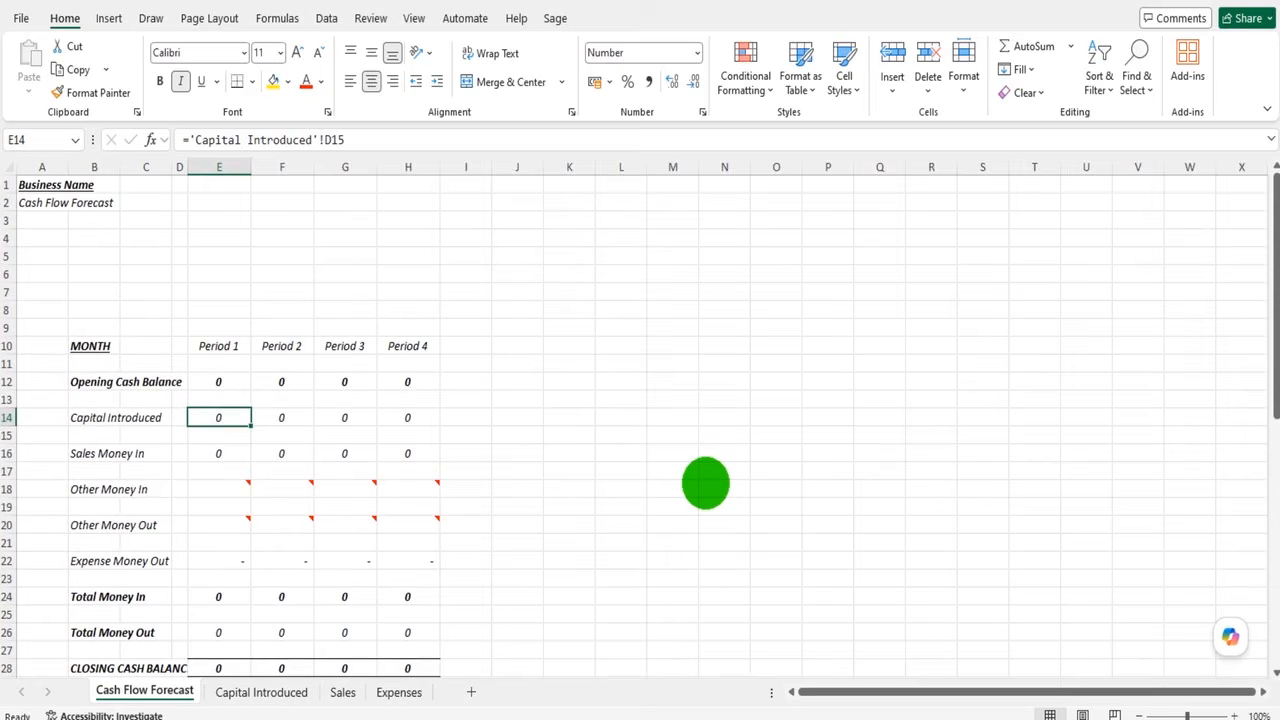
pyautogui.click(219, 381)
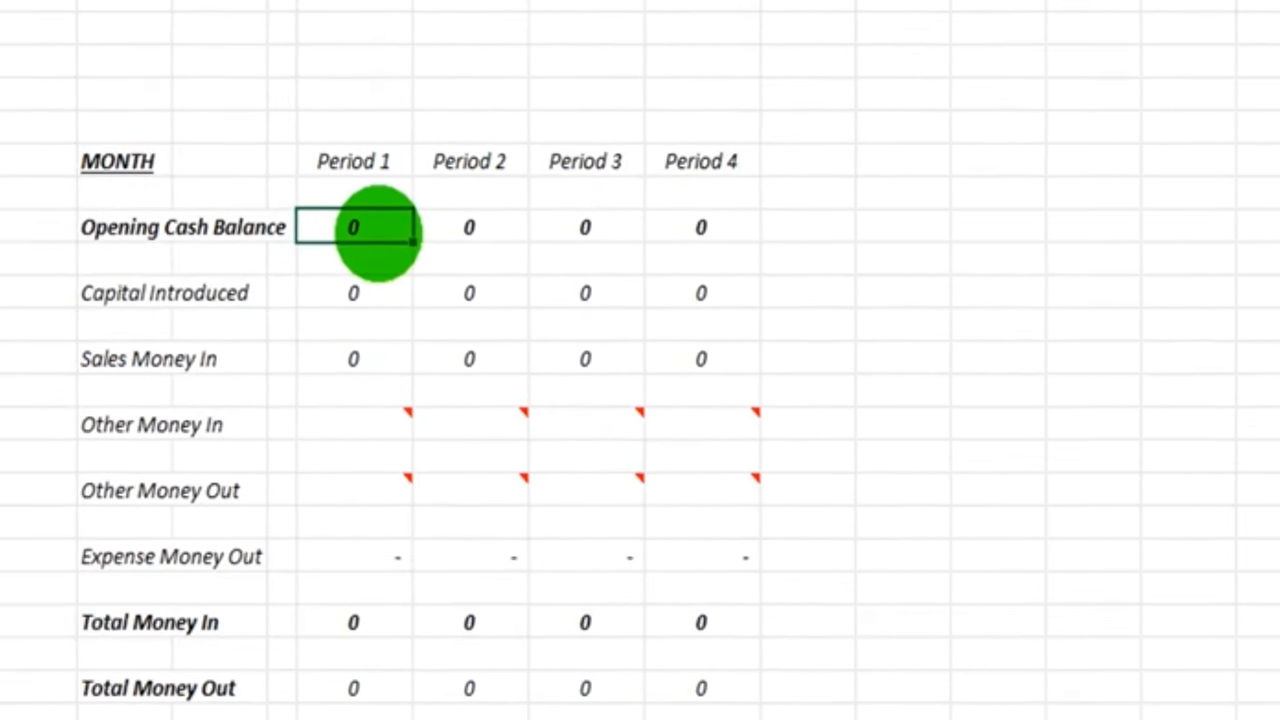
pyautogui.write('5,')
pyautogui.write('457')
pyautogui.press('Return')
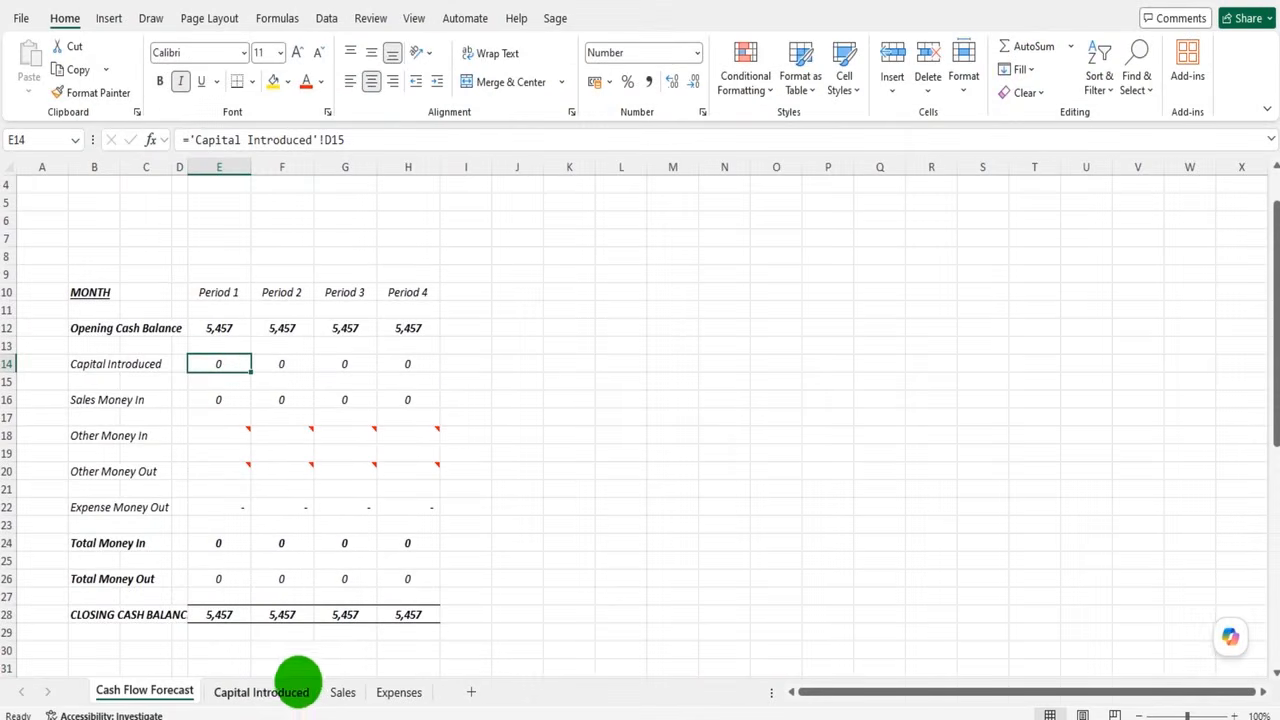
# On the Capital Introduced sheet, add a Period 1 entry dated 22.07.2026, described as Capital from owner A, for 4,500
pyautogui.click(279, 690)
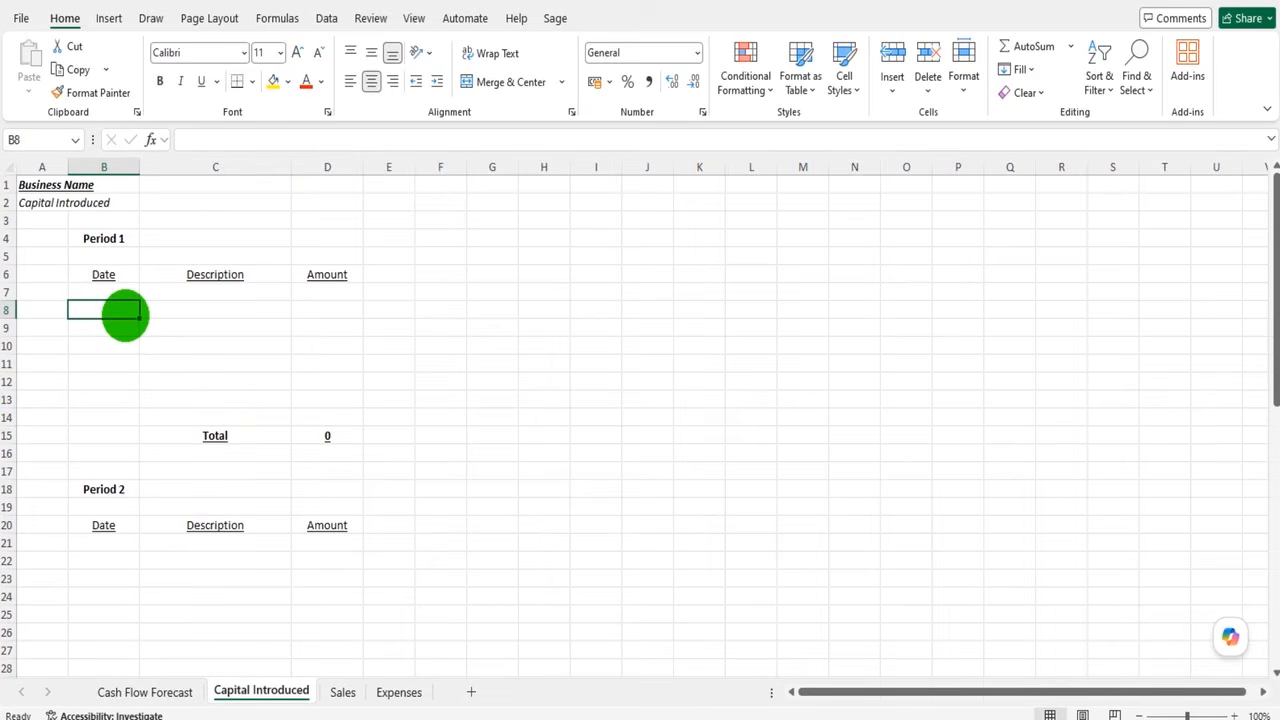
pyautogui.write('22.07')
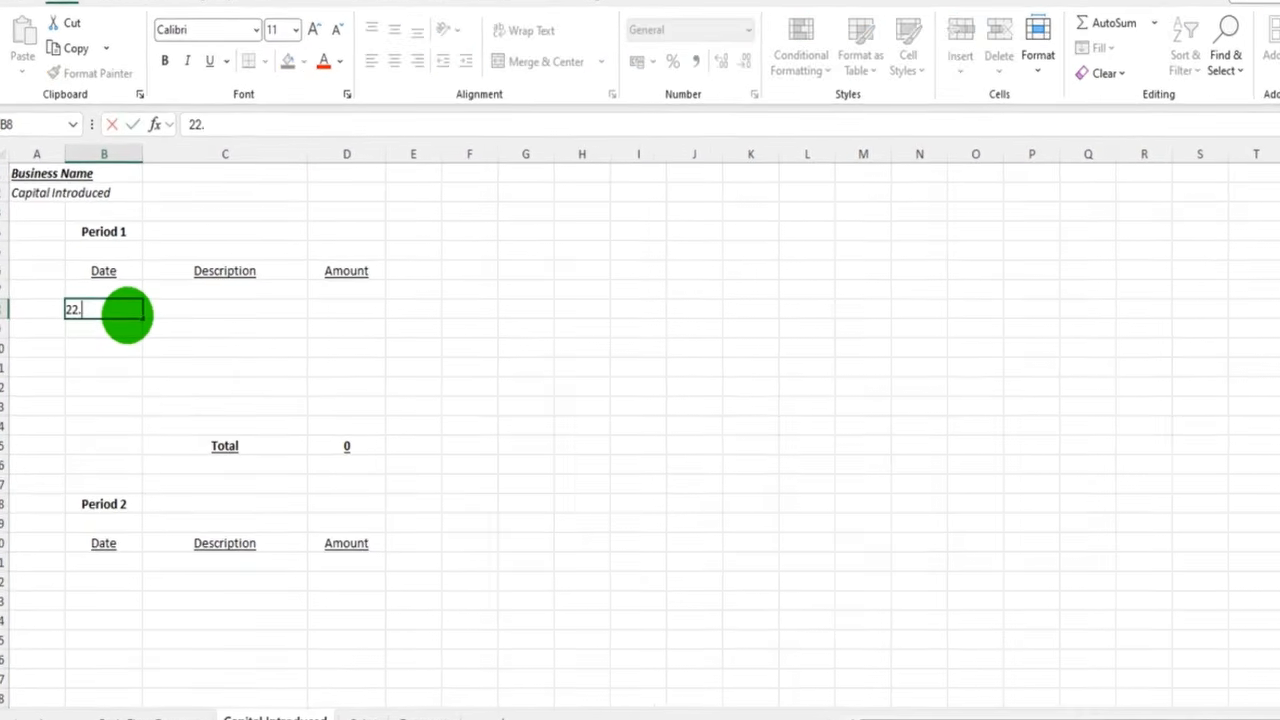
pyautogui.write('.07.')
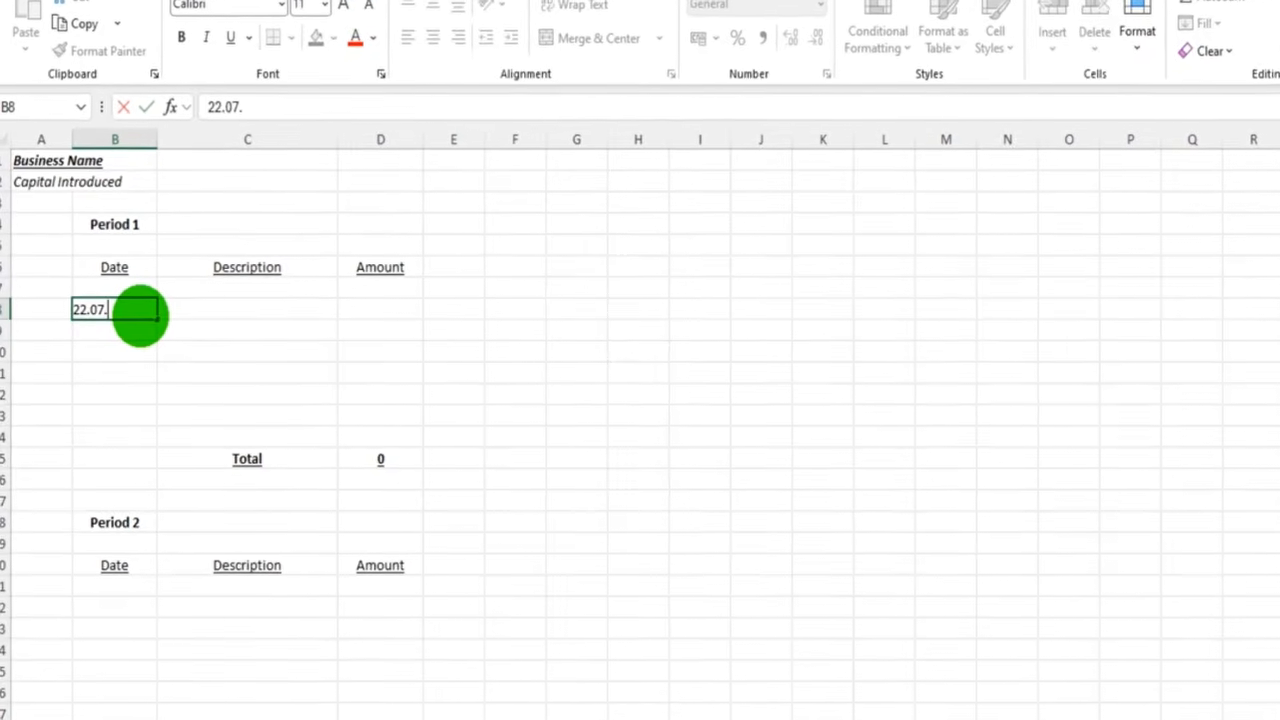
pyautogui.write('20')
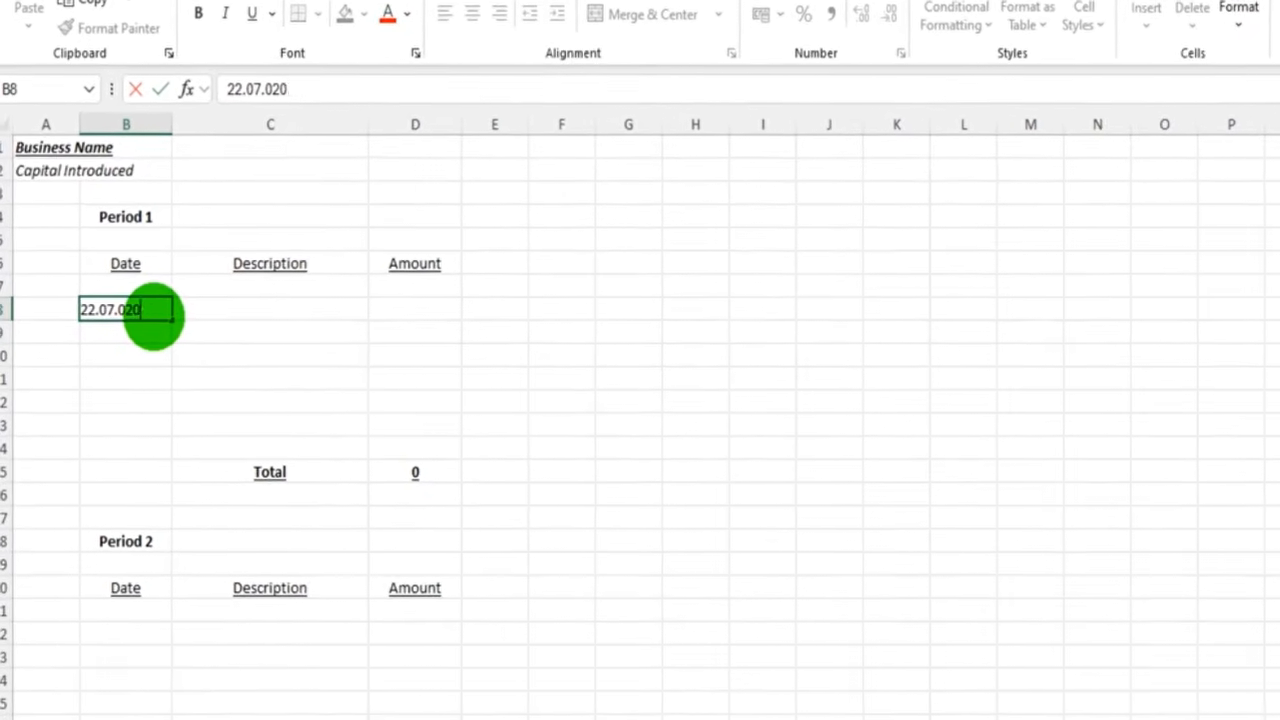
pyautogui.write('2026')
pyautogui.press('Tab')
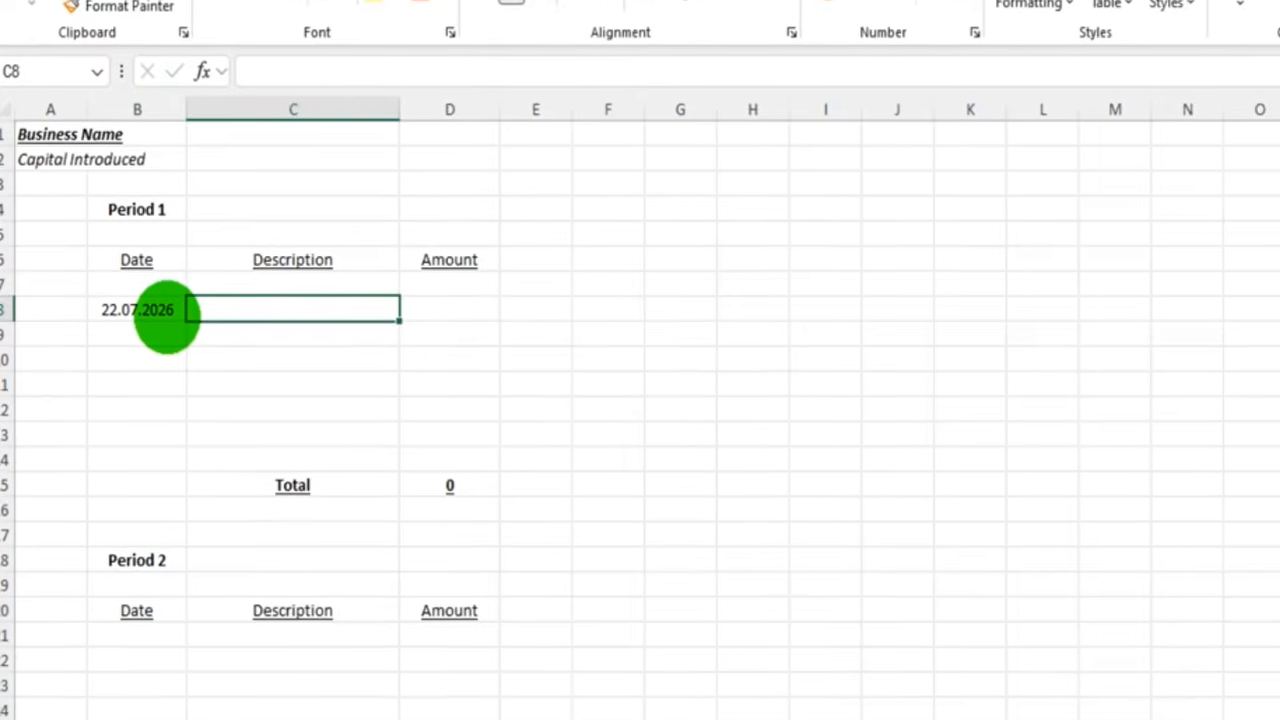
pyautogui.write('Capit')
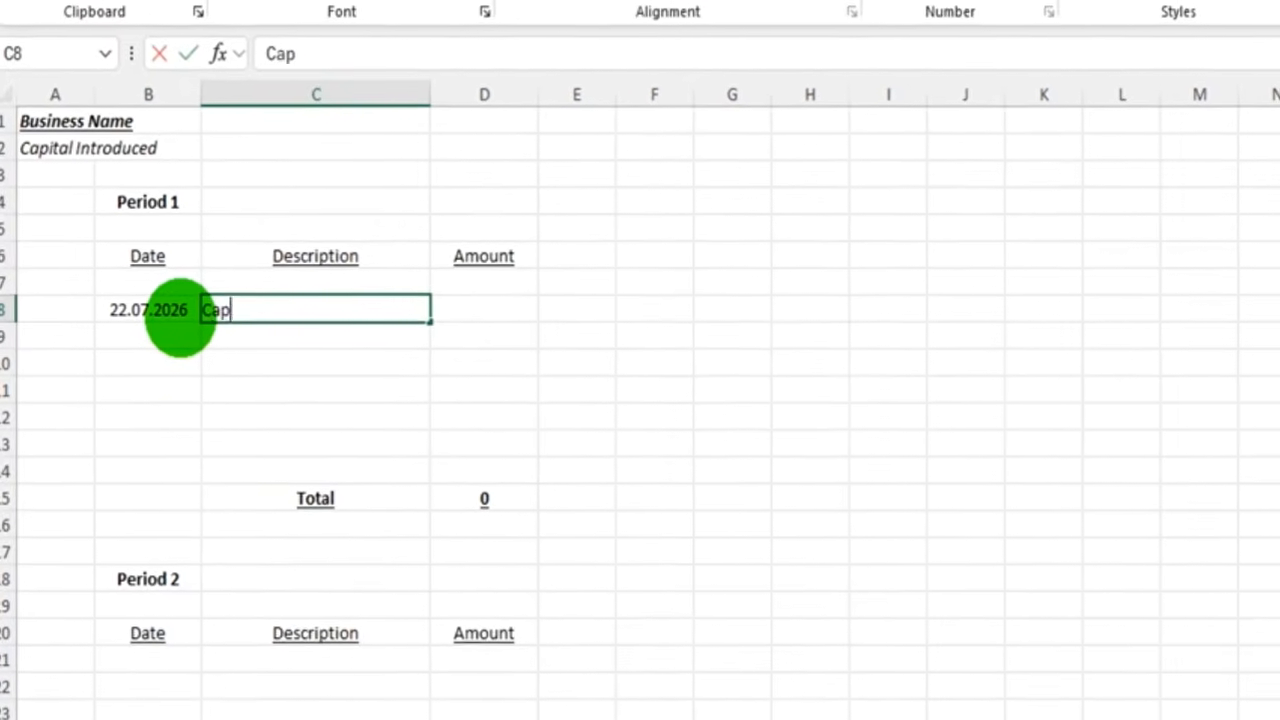
pyautogui.write('al from owner A')
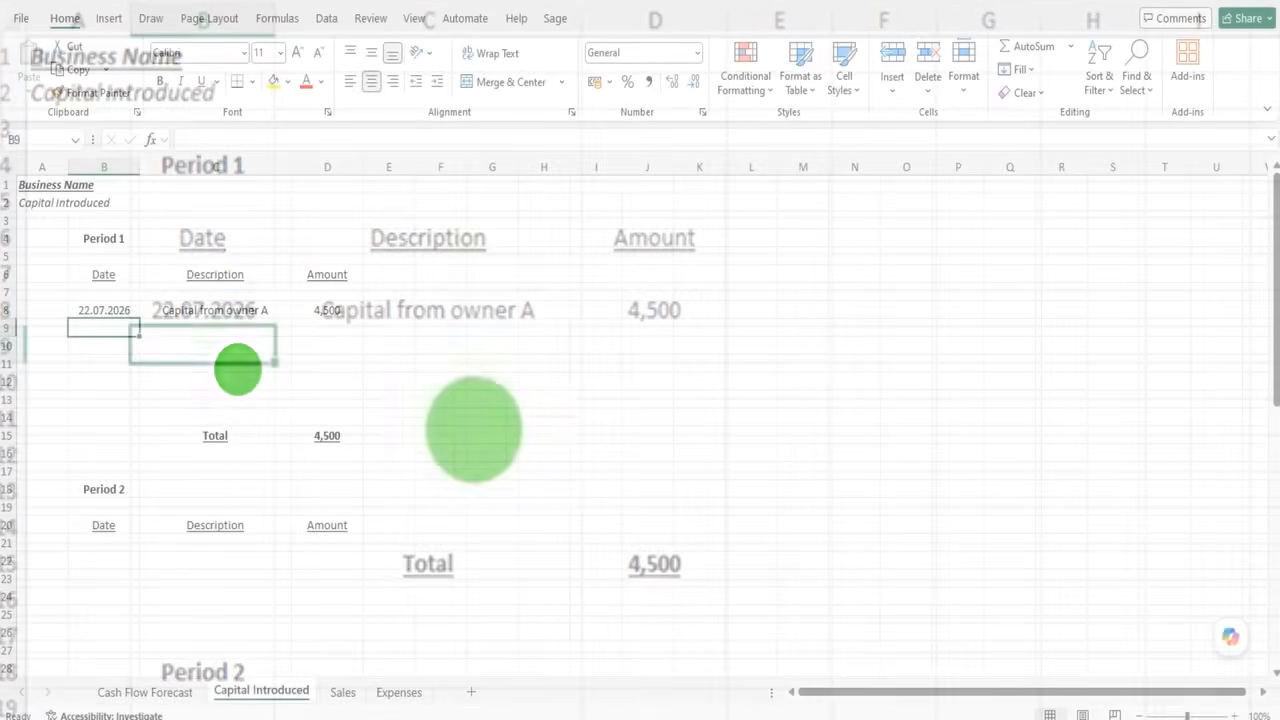
# Add a Period 3 capital entry dated 15.09.2026, described as Capital introduced Owner B, for 6,000
pyautogui.scroll(-4, 226, 497)
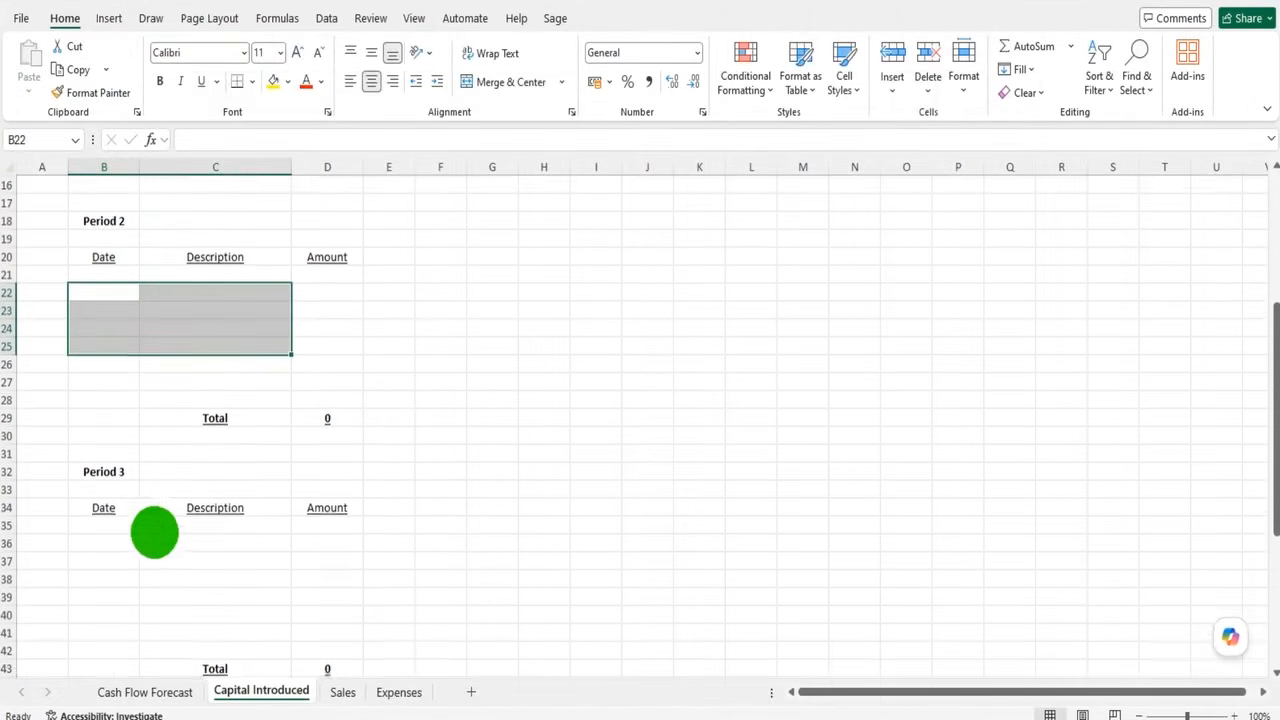
pyautogui.click(115, 492)
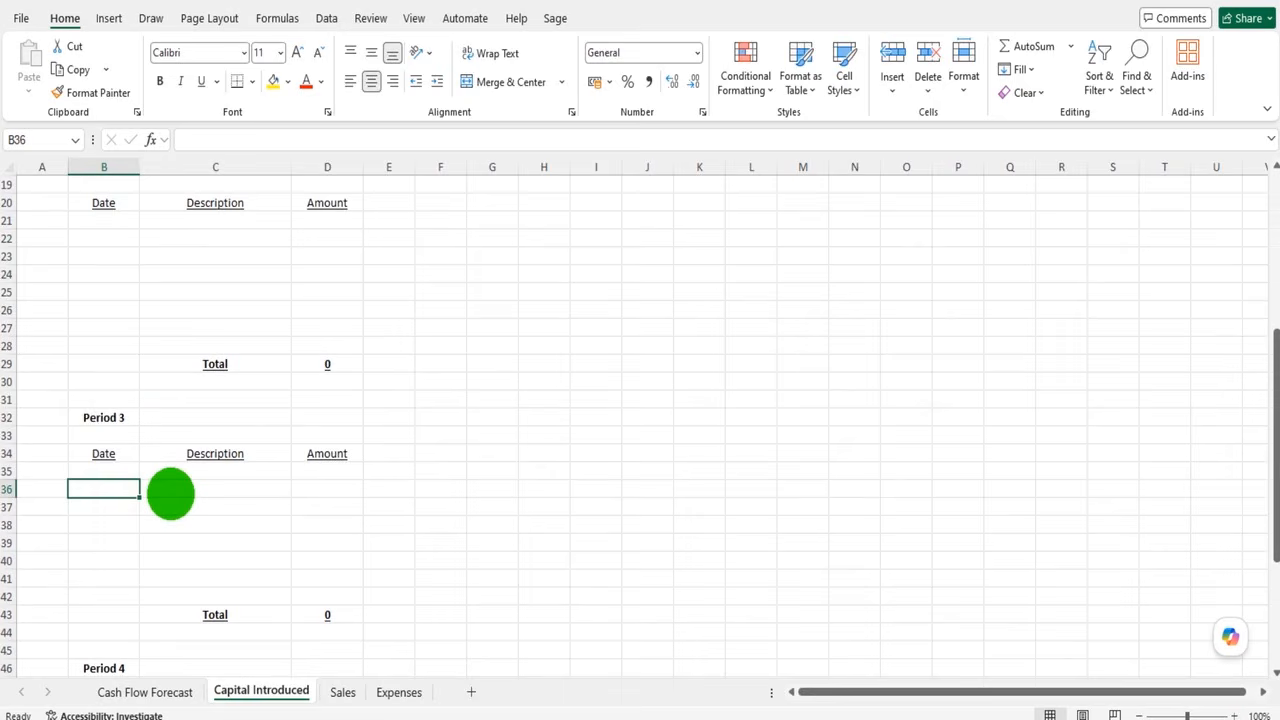
pyautogui.write('15')
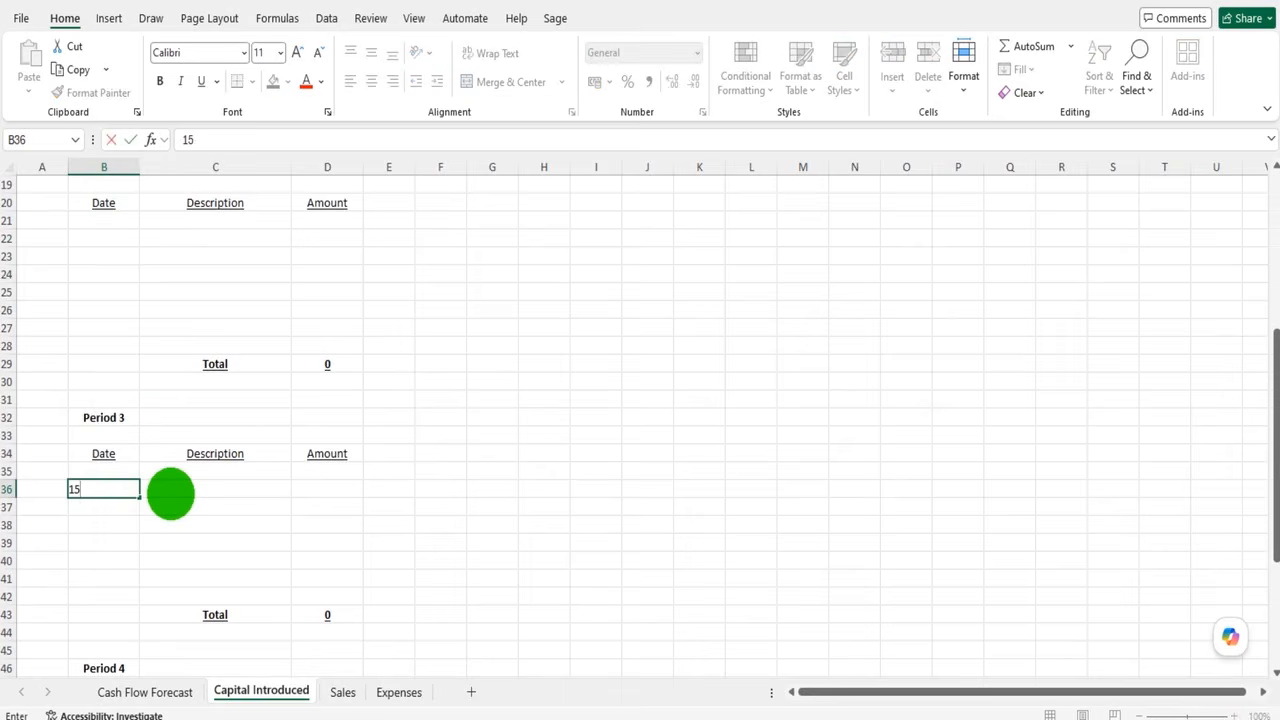
pyautogui.write('.0')
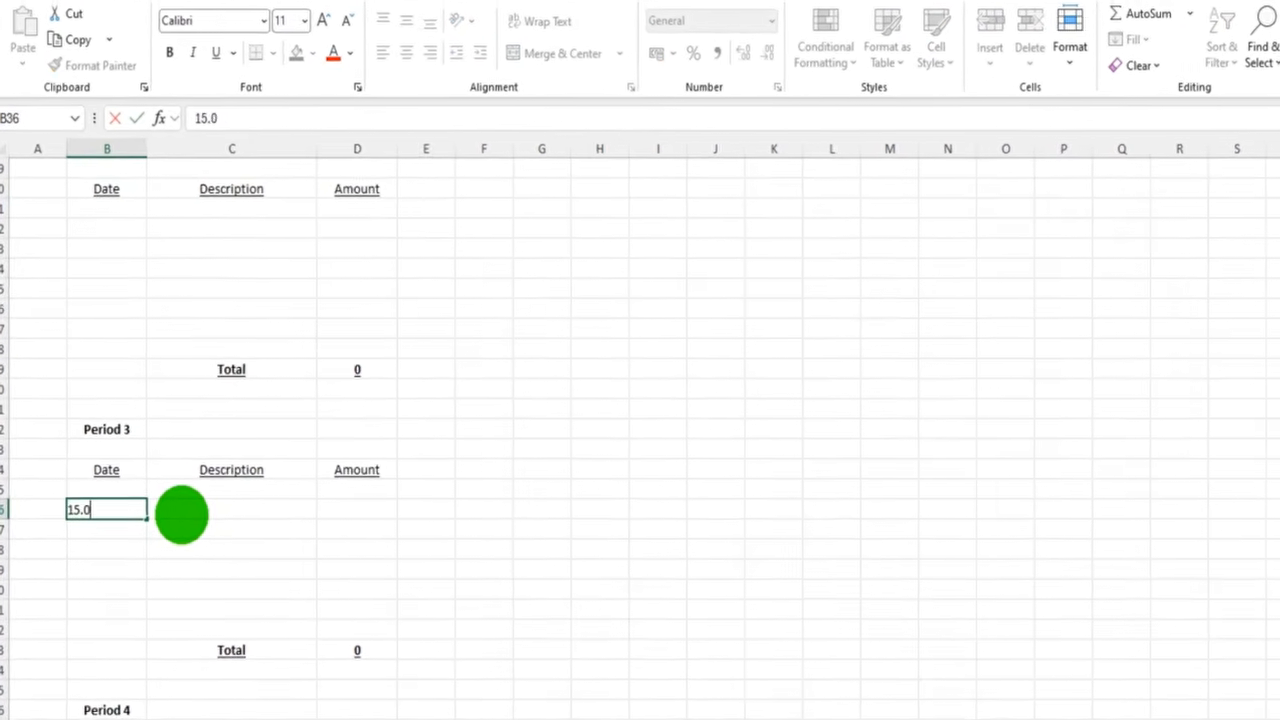
pyautogui.write('9.2026')
pyautogui.click(181, 515)
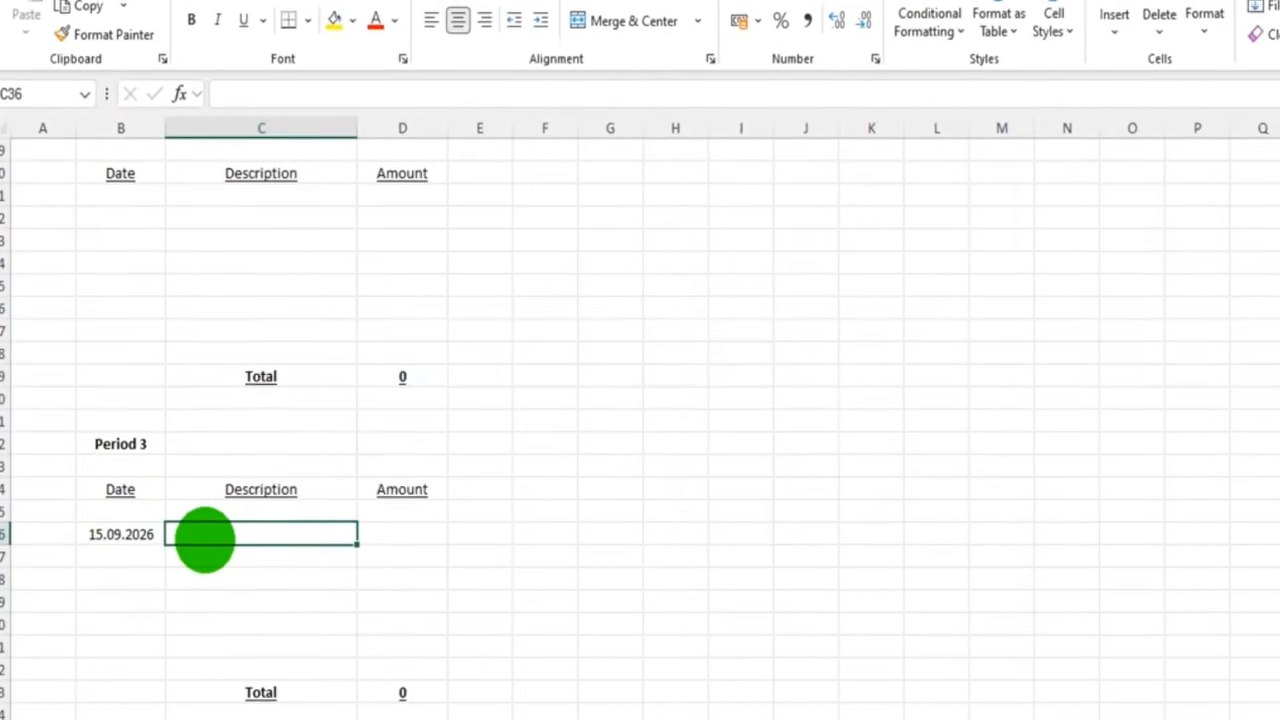
pyautogui.write('cAPITAL introduced Owner B')
pyautogui.press('Tab')
pyautogui.write('6000')
pyautogui.press('Return')
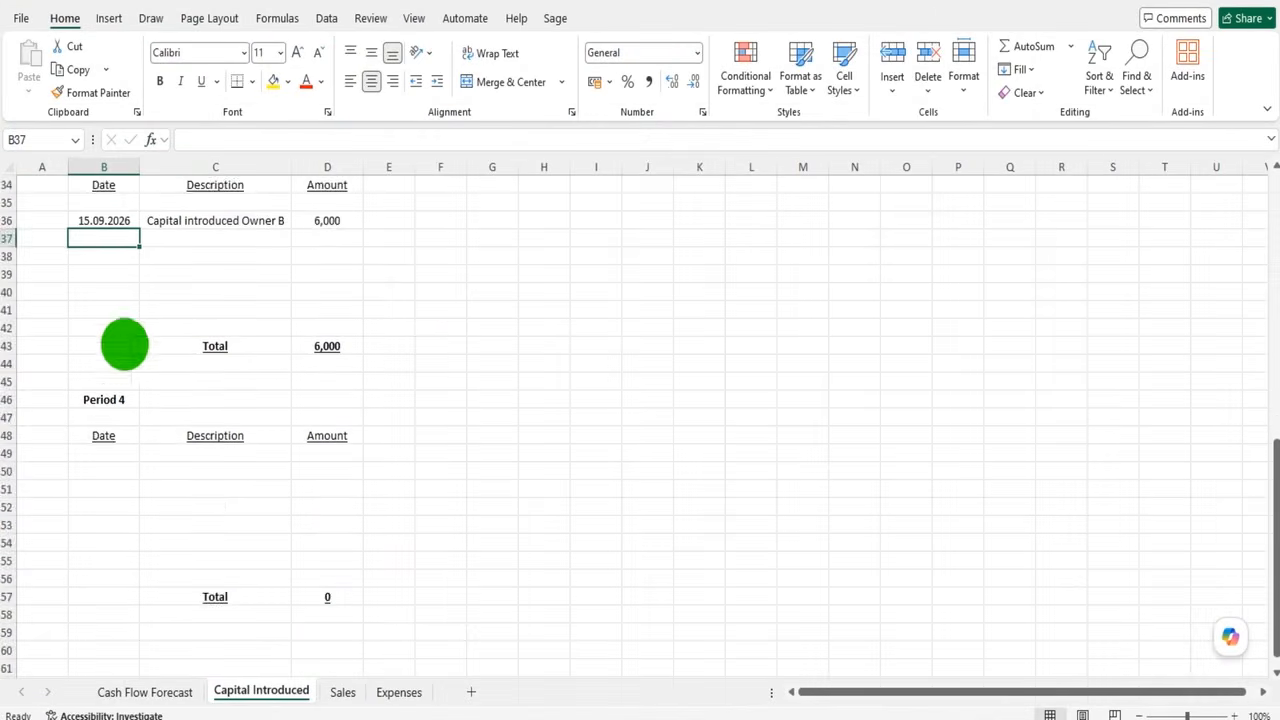
# Return to the Cash Flow Forecast sheet and check the Capital Introduced figure for Period 3
pyautogui.scroll(3, 229, 415)
pyautogui.scroll(4, 329, 368)
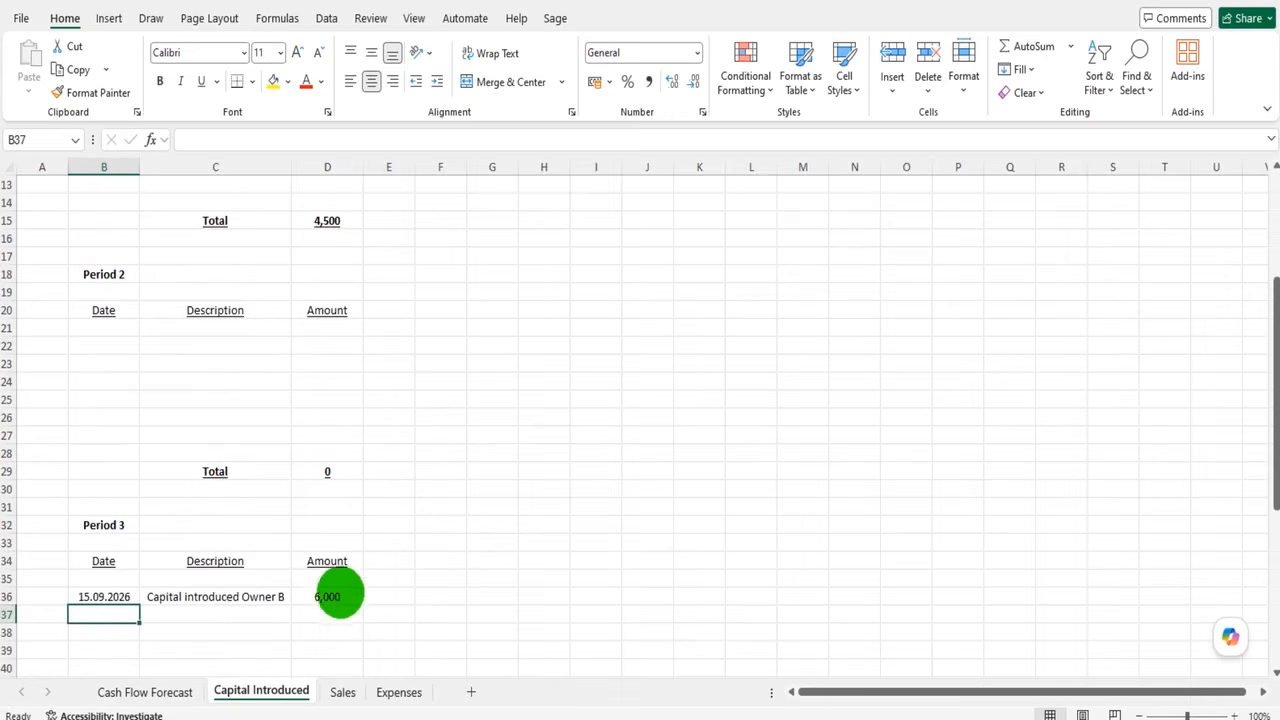
pyautogui.scroll(4, 231, 633)
pyautogui.click(160, 692)
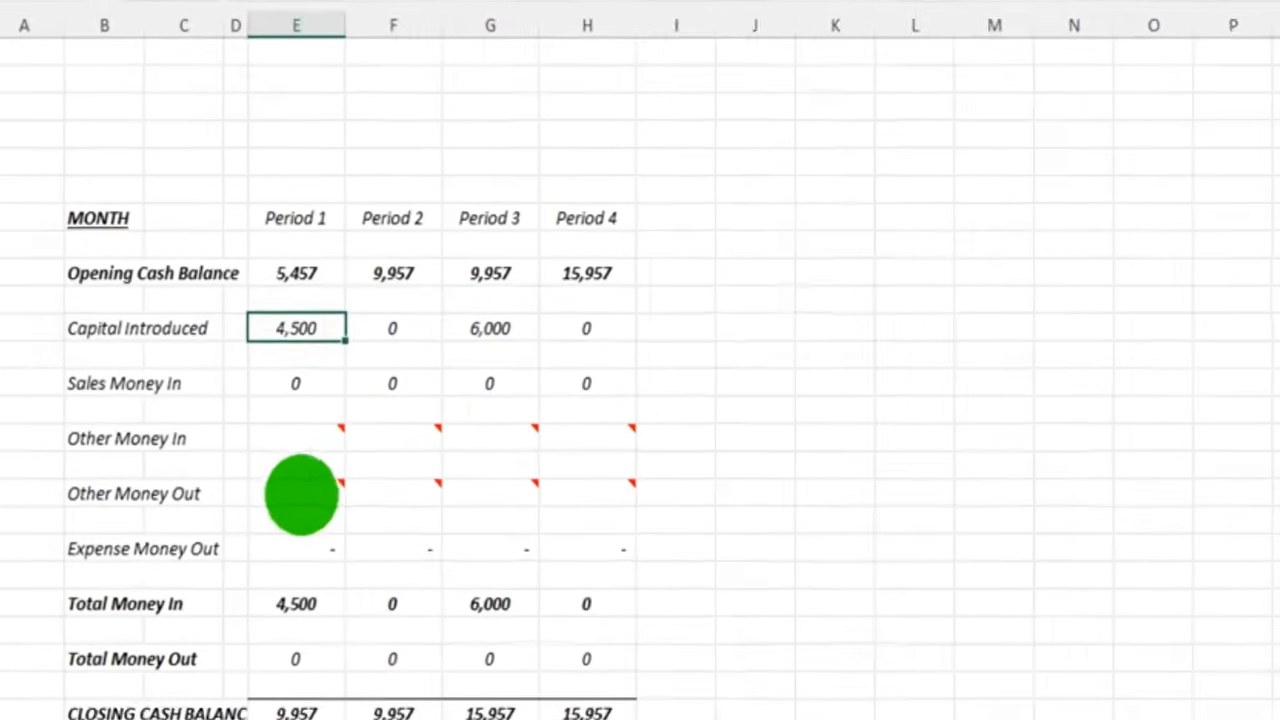
pyautogui.click(490, 328)
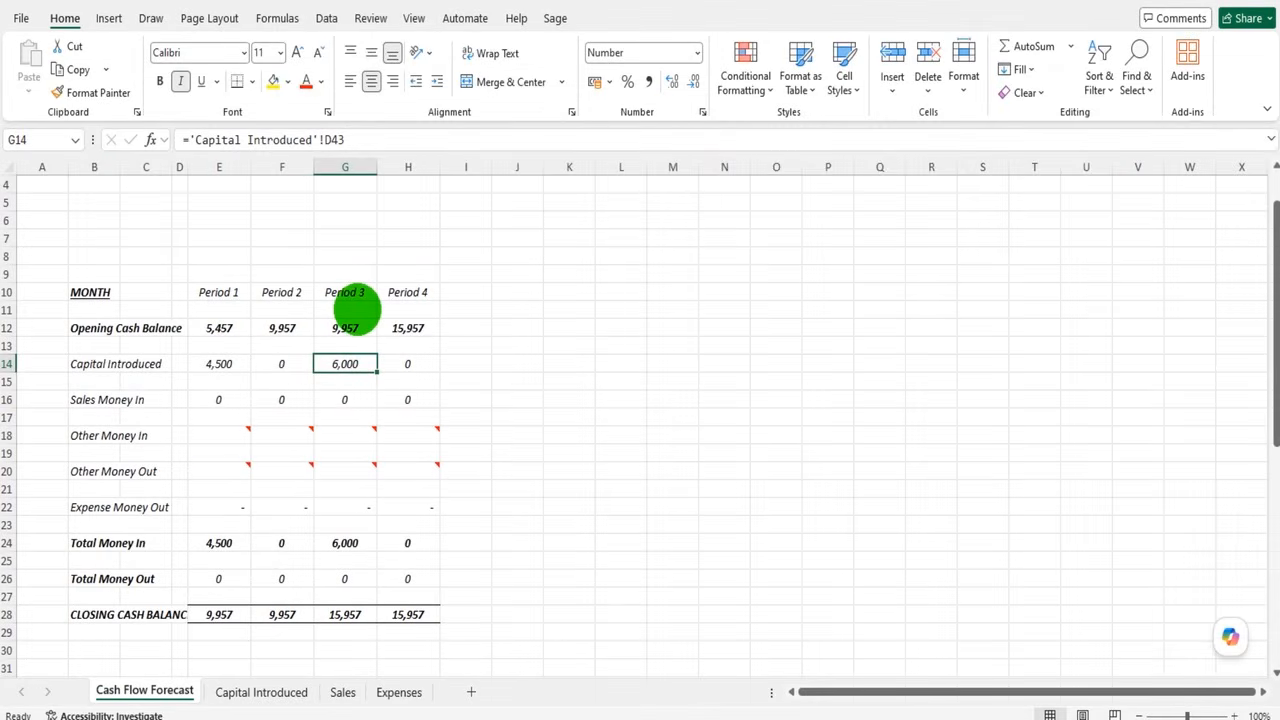
# On the Sales sheet, begin the first Period 1 sale with the date 23.07.2026 and the customer Customer B
pyautogui.click(343, 692)
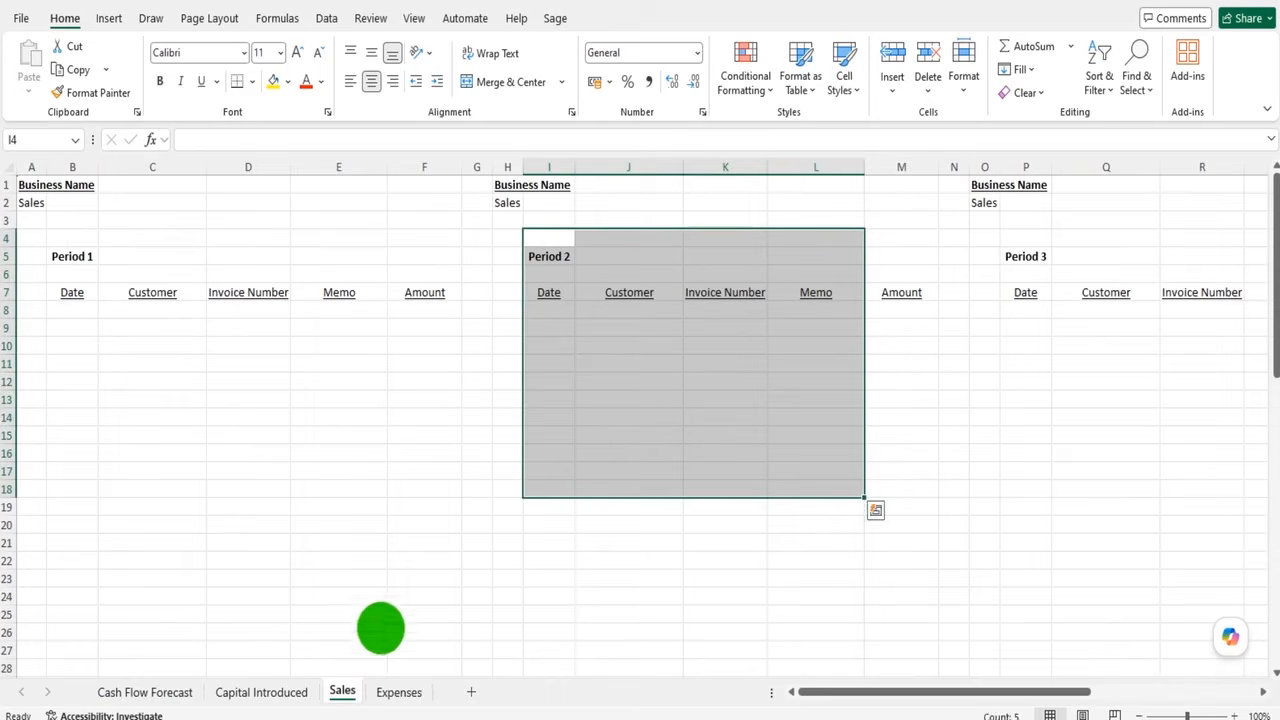
pyautogui.click(143, 398)
pyautogui.click(86, 330)
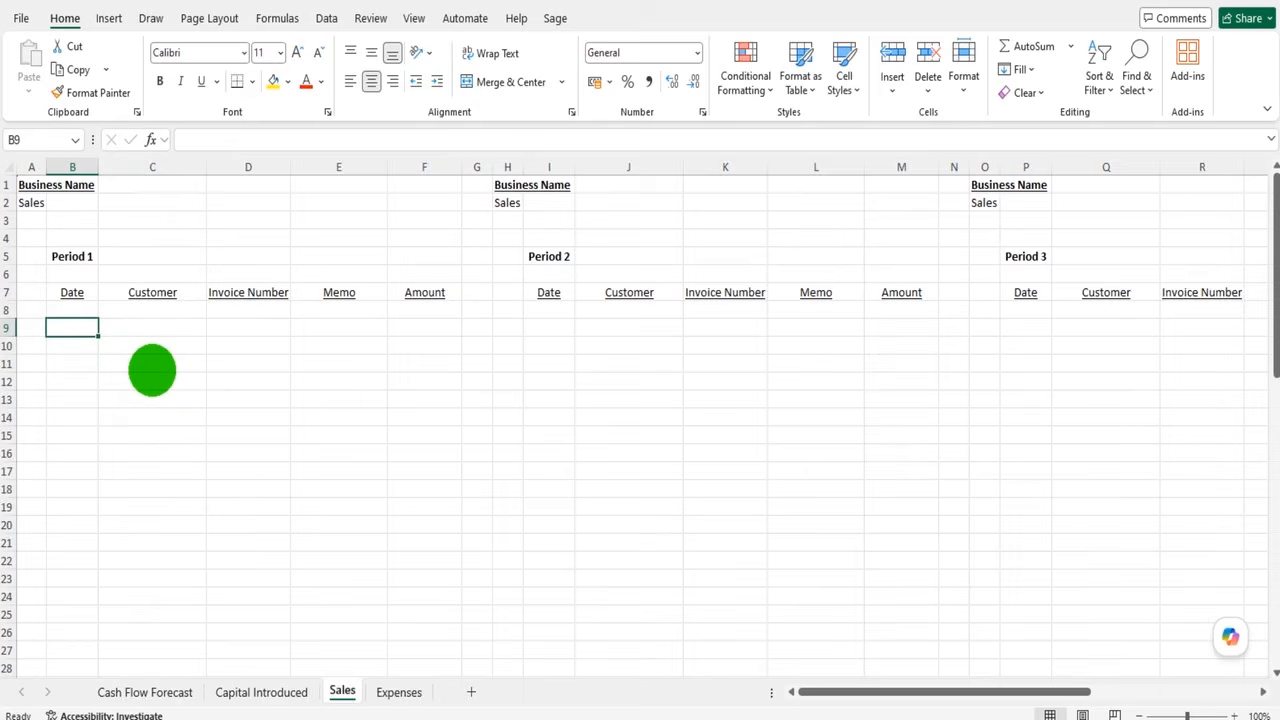
pyautogui.write('23.07.2026')
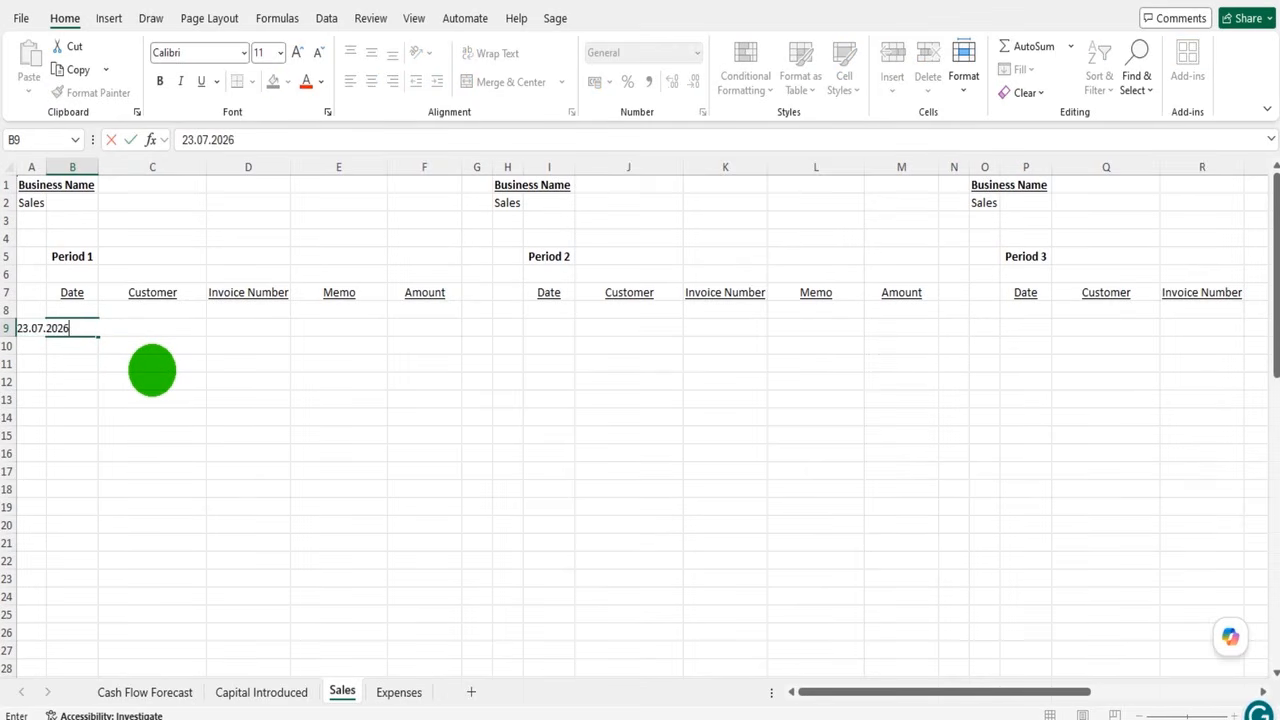
pyautogui.press('Tab')
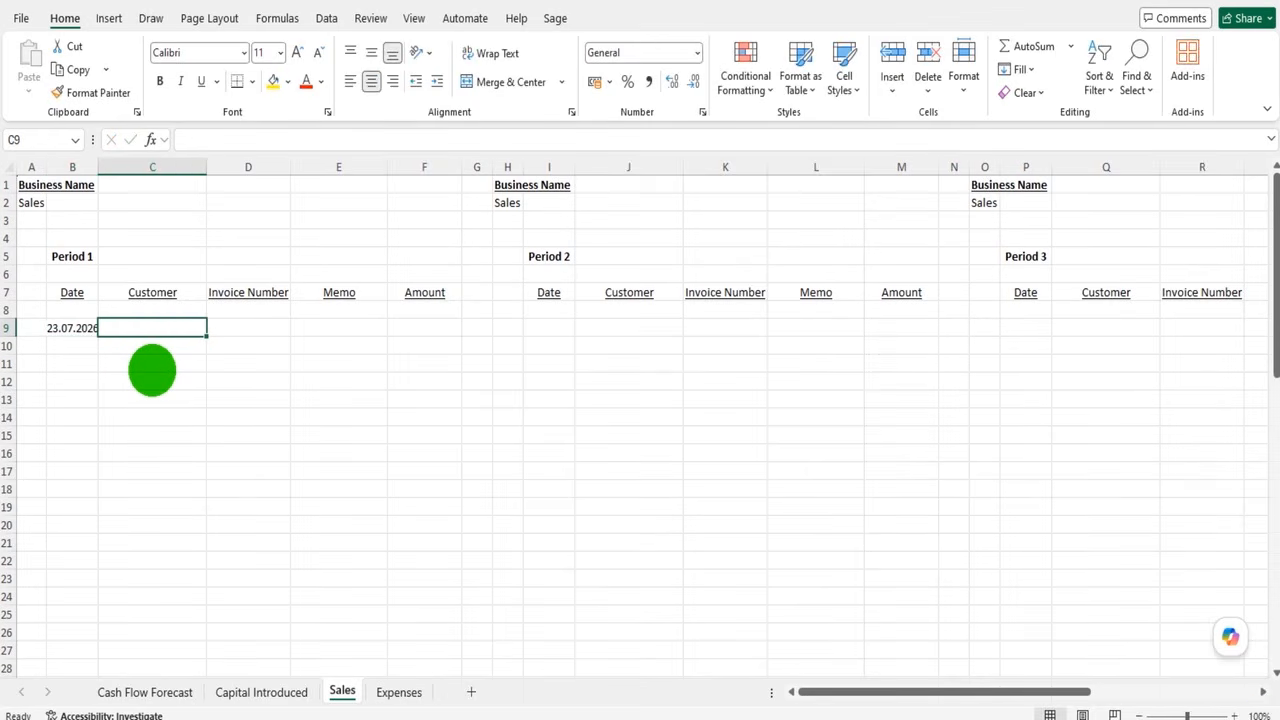
pyautogui.write('cUST')
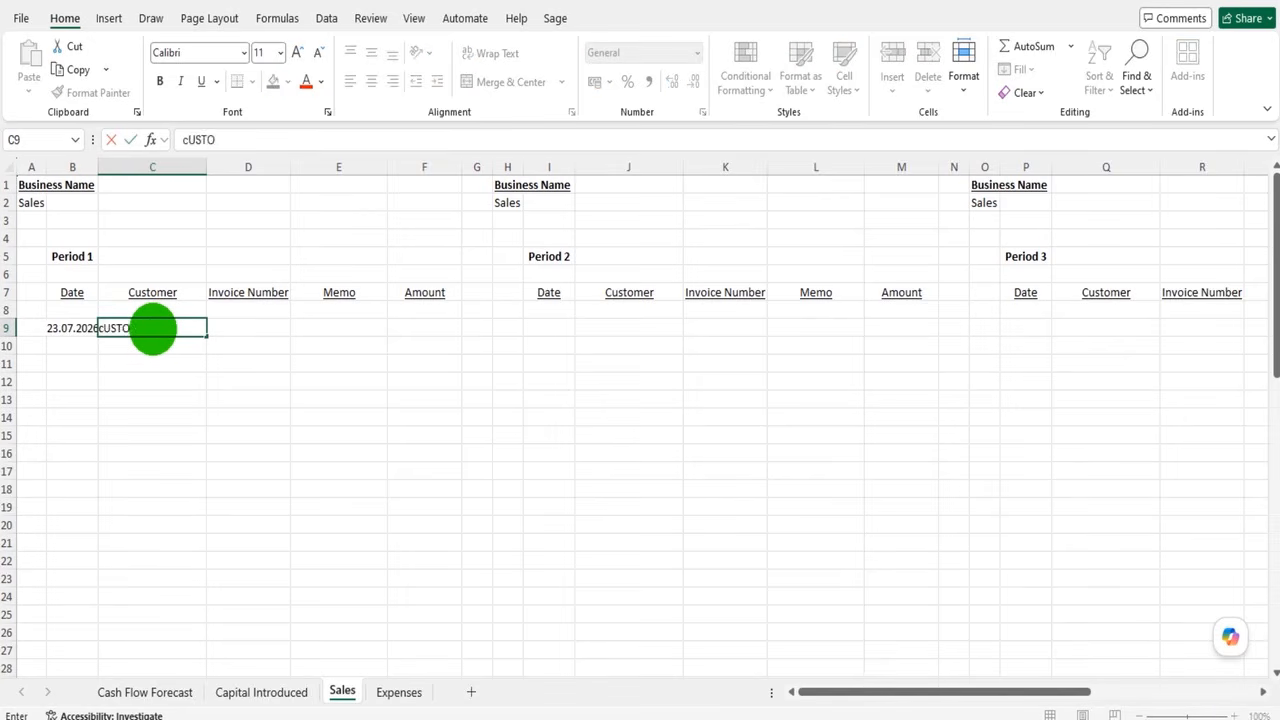
pyautogui.write('omer B')
pyautogui.press('Tab')
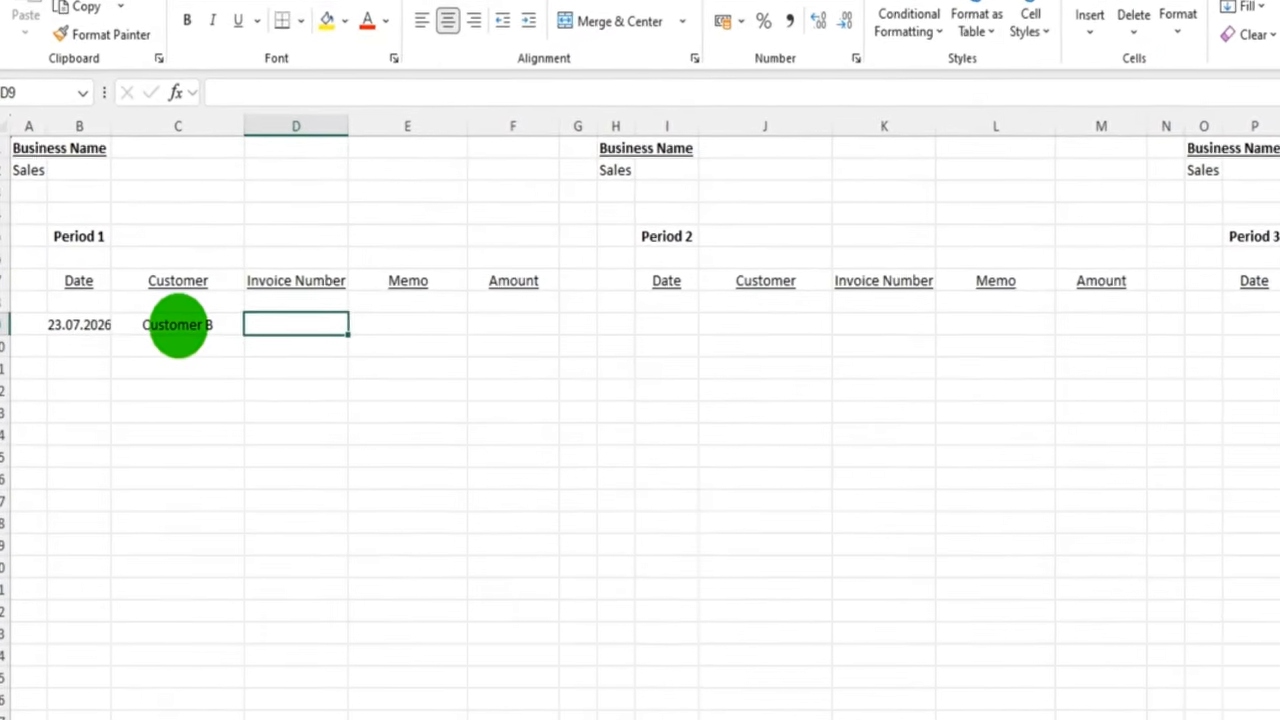
# Complete the Customer B sale with invoice number 4578b, memo ffsfdsf and amount 987
pyautogui.write('4578b')
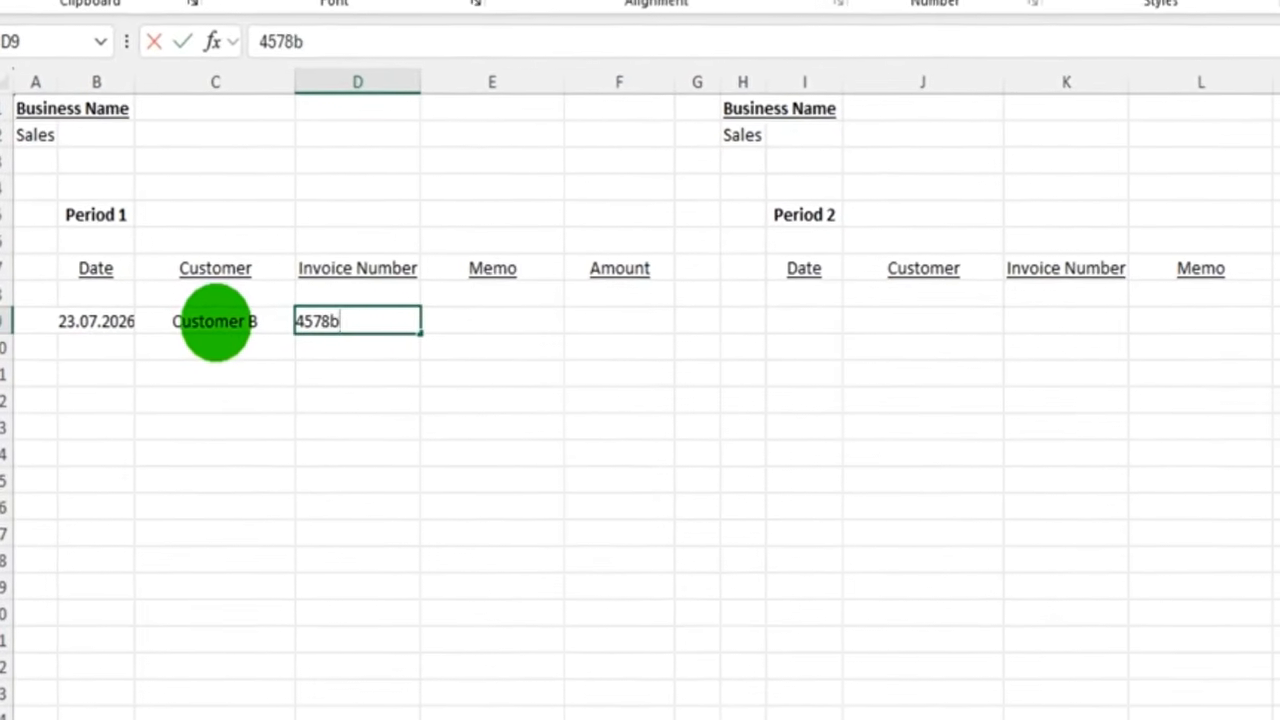
pyautogui.press('Tab')
pyautogui.write('ffsfdsf')
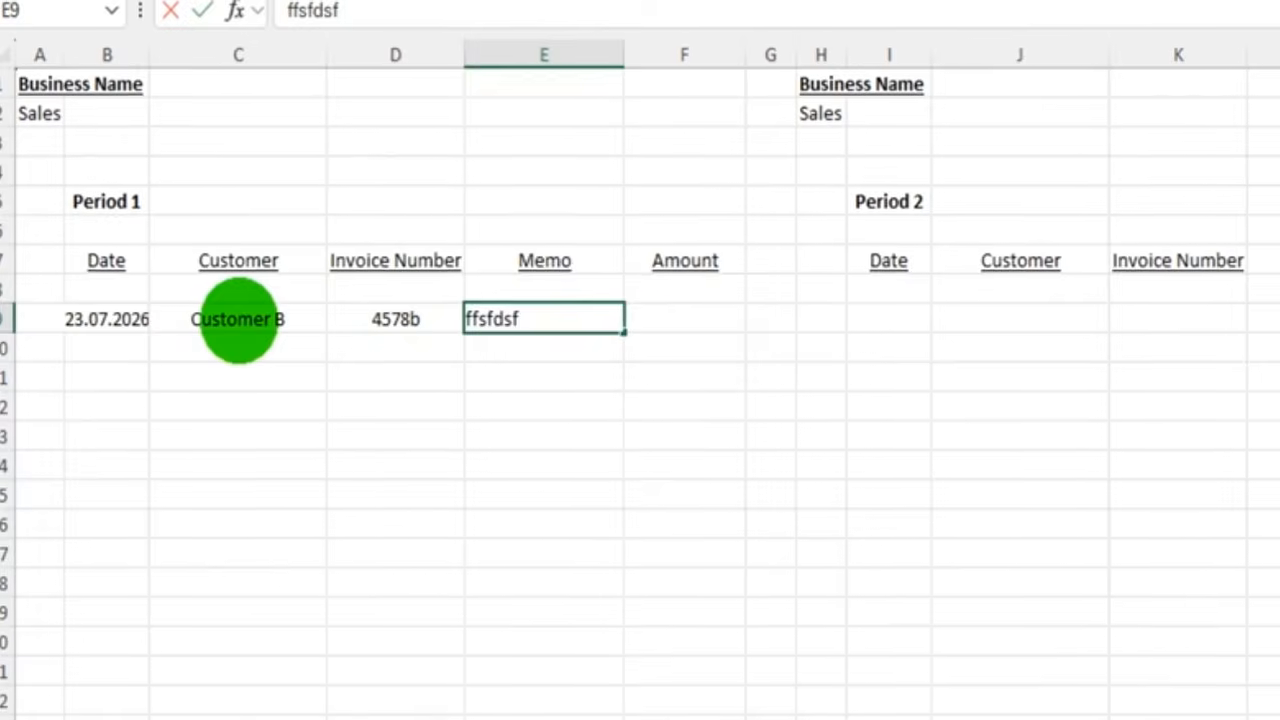
pyautogui.press('Tab')
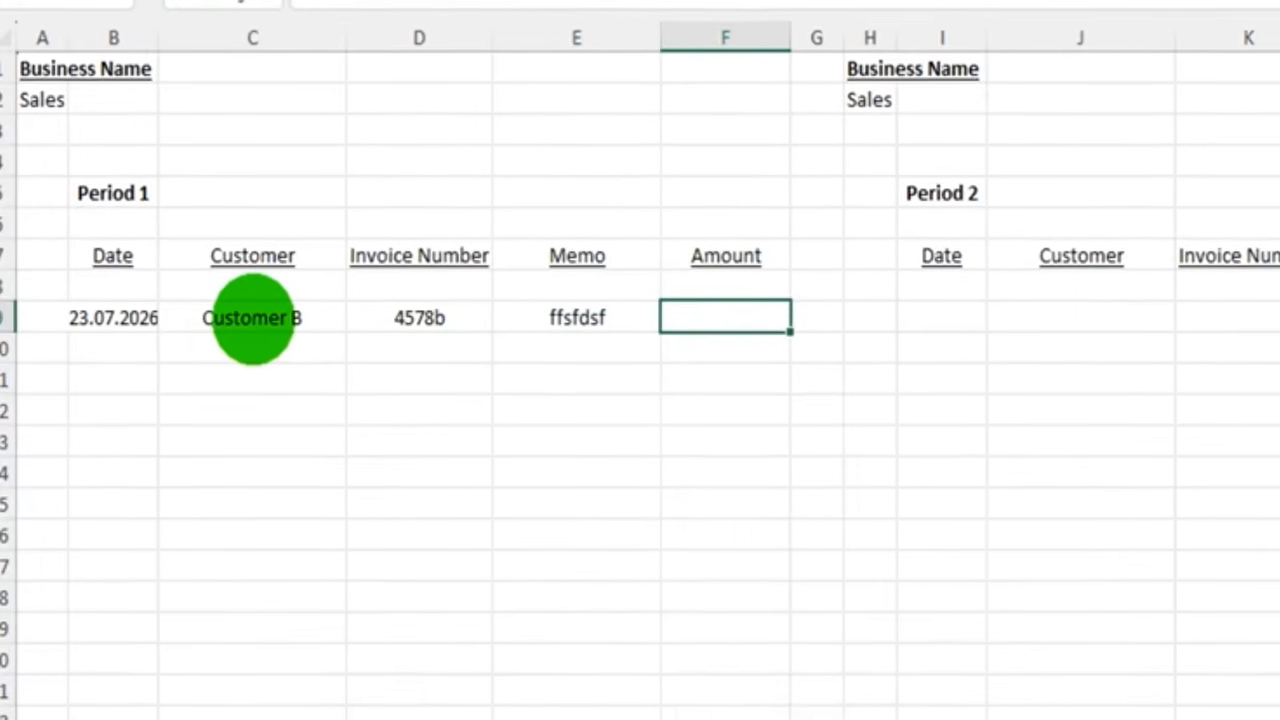
pyautogui.write('987')
pyautogui.press('Return')
pyautogui.press('Left')
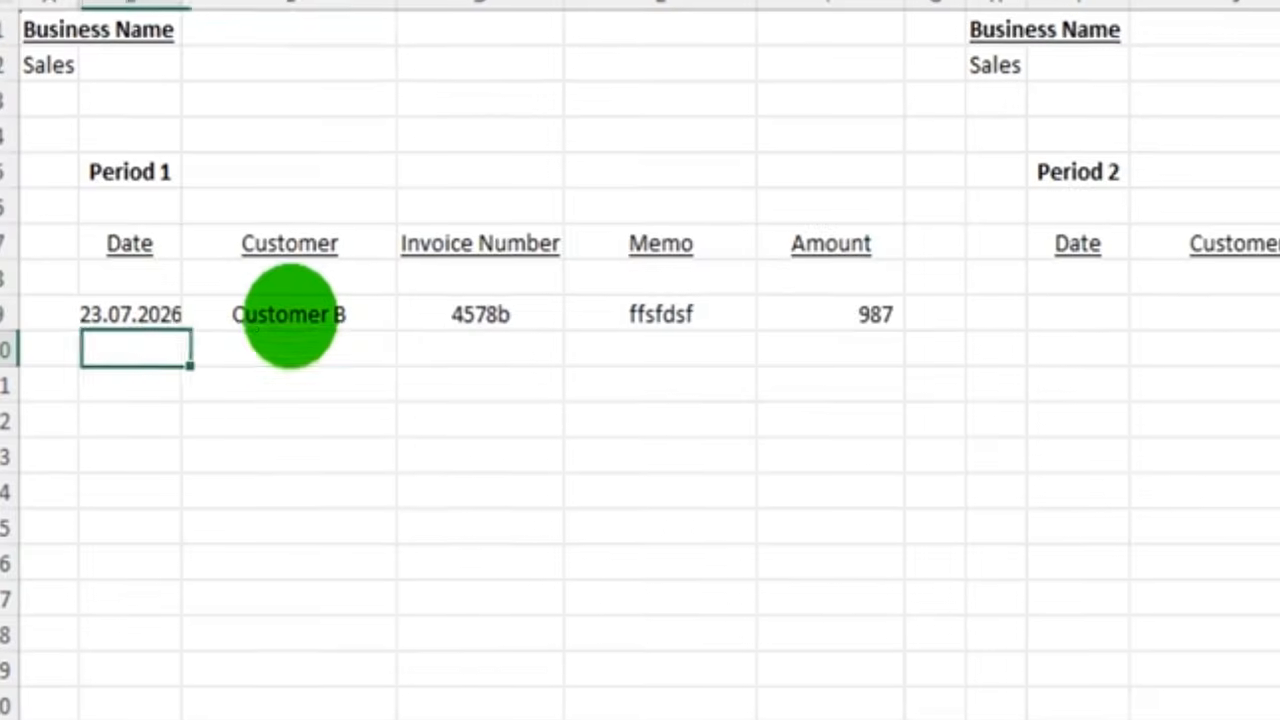
# Add a second Period 1 sale dated 24.07.2026 for Customer C with invoice number 455765, memo sddfds and amount 5,000
pyautogui.write('2')
pyautogui.write('4.07.2026')
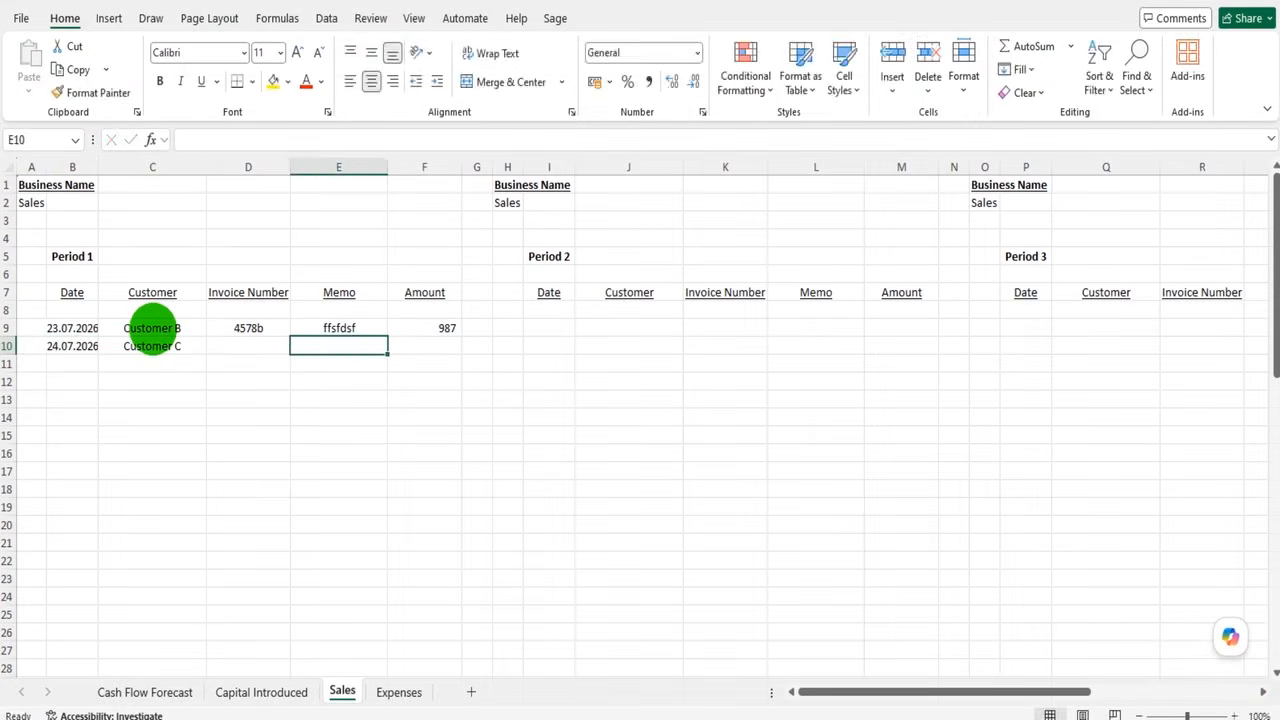
pyautogui.write('455765')
pyautogui.press('Tab')
pyautogui.write('sddfds')
pyautogui.press('Tab')
pyautogui.write('5000')
pyautogui.press('Return')
# Add a third Period 1 sale dated 27.07.2026 for customer fsdfsfsf with invoice number 5454, memo 4 and amount 400
pyautogui.write('fsdfsfsf')
pyautogui.press('Right')
pyautogui.press('Right')
pyautogui.write('4')
pyautogui.press('Left')
pyautogui.write('5454')
pyautogui.press('Right')
pyautogui.press('Right')
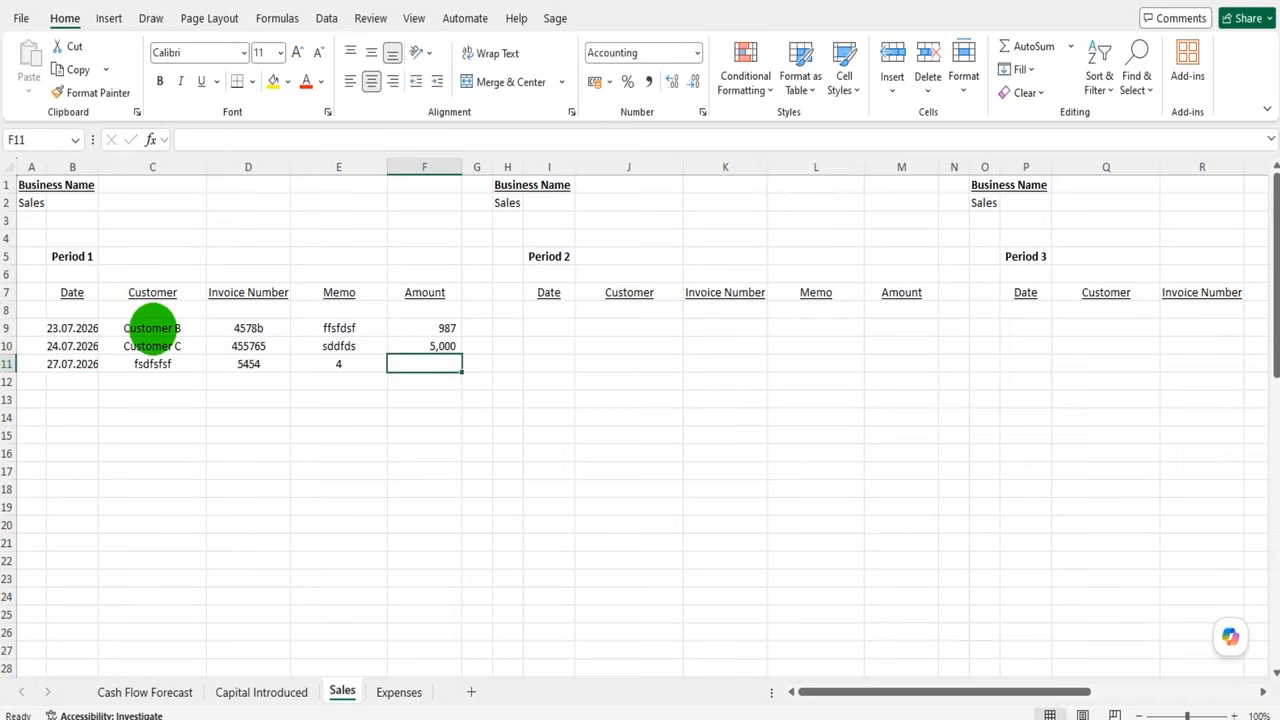
pyautogui.press('Return')
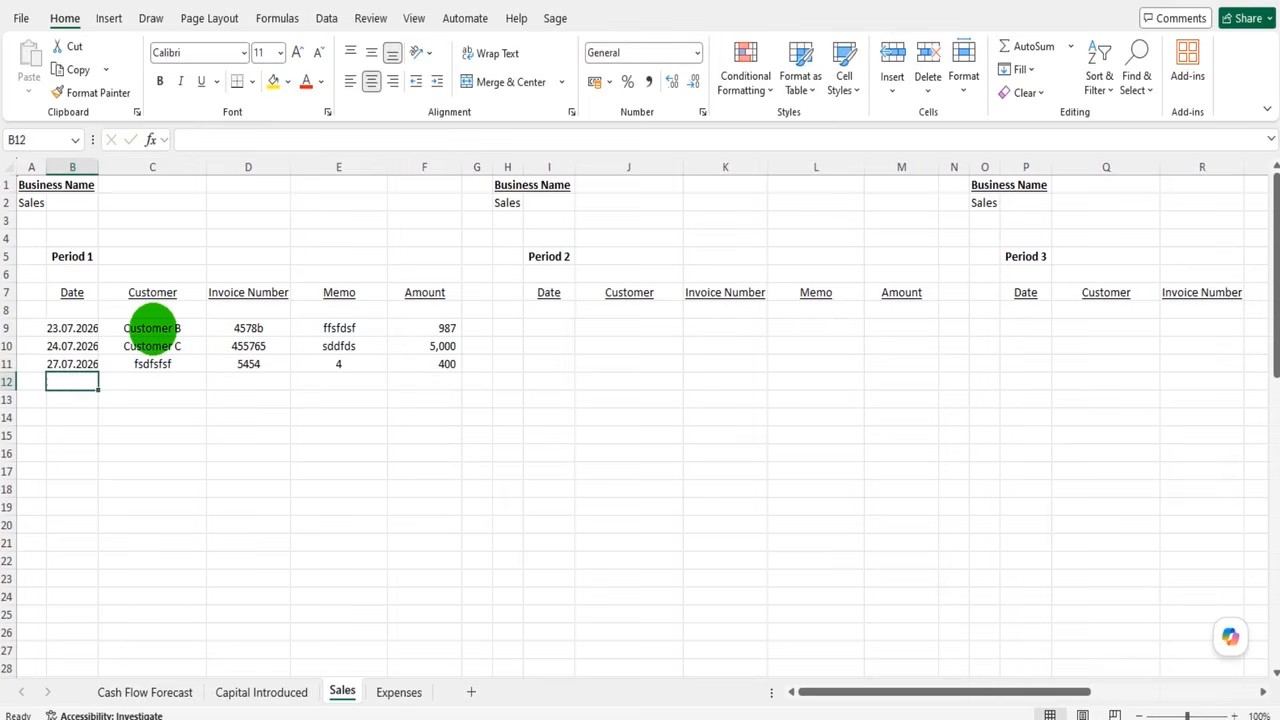
# Add a fourth Period 1 sale dated 30.07.2026 for customer ffsdf with invoice number 5454, memo 4 and amount 650
pyautogui.write('30.07.2026')
pyautogui.press('Right')
pyautogui.write('ffsdf')
pyautogui.press('Right')
pyautogui.write('5454')
pyautogui.press('Right')
pyautogui.write('45')
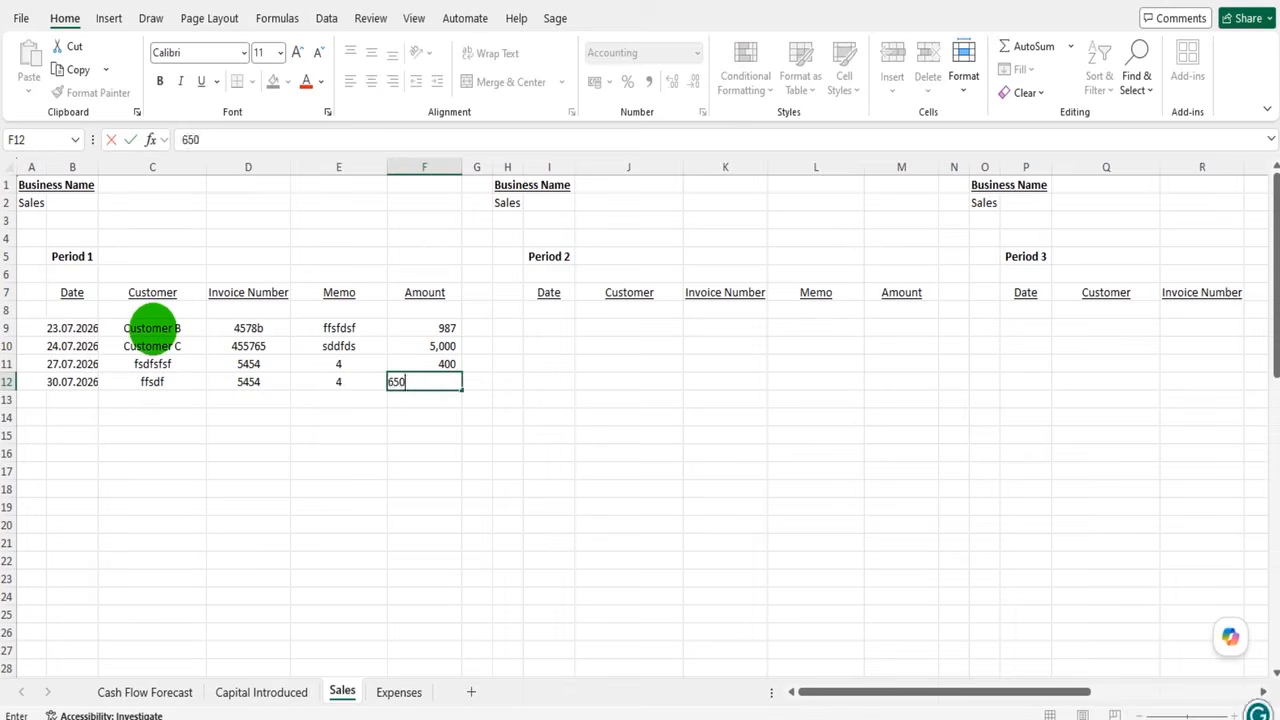
pyautogui.write('50')
pyautogui.press('Return')
# Add a Period 2 sale dated 10.08.2026 for Customer sdasdadas with invoice number 45454, memo 6565 and amount 500
pyautogui.click(560, 329)
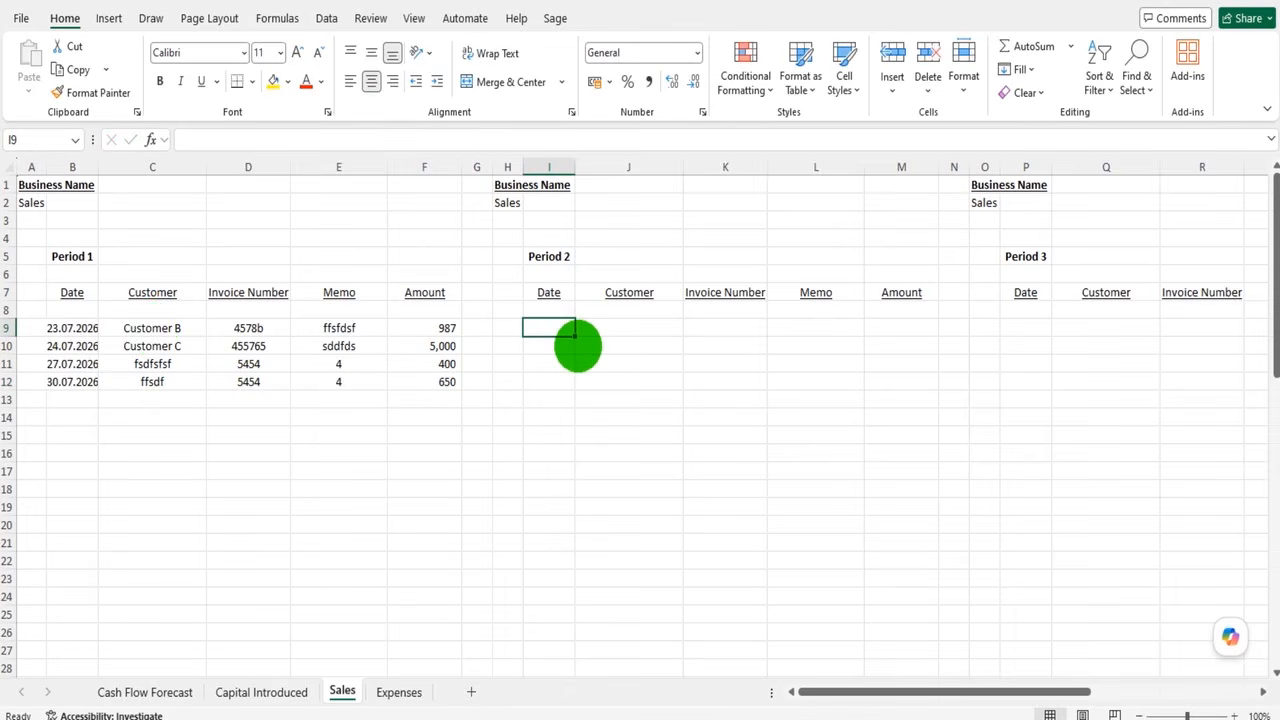
pyautogui.write('10.08.2026')
pyautogui.press('Tab')
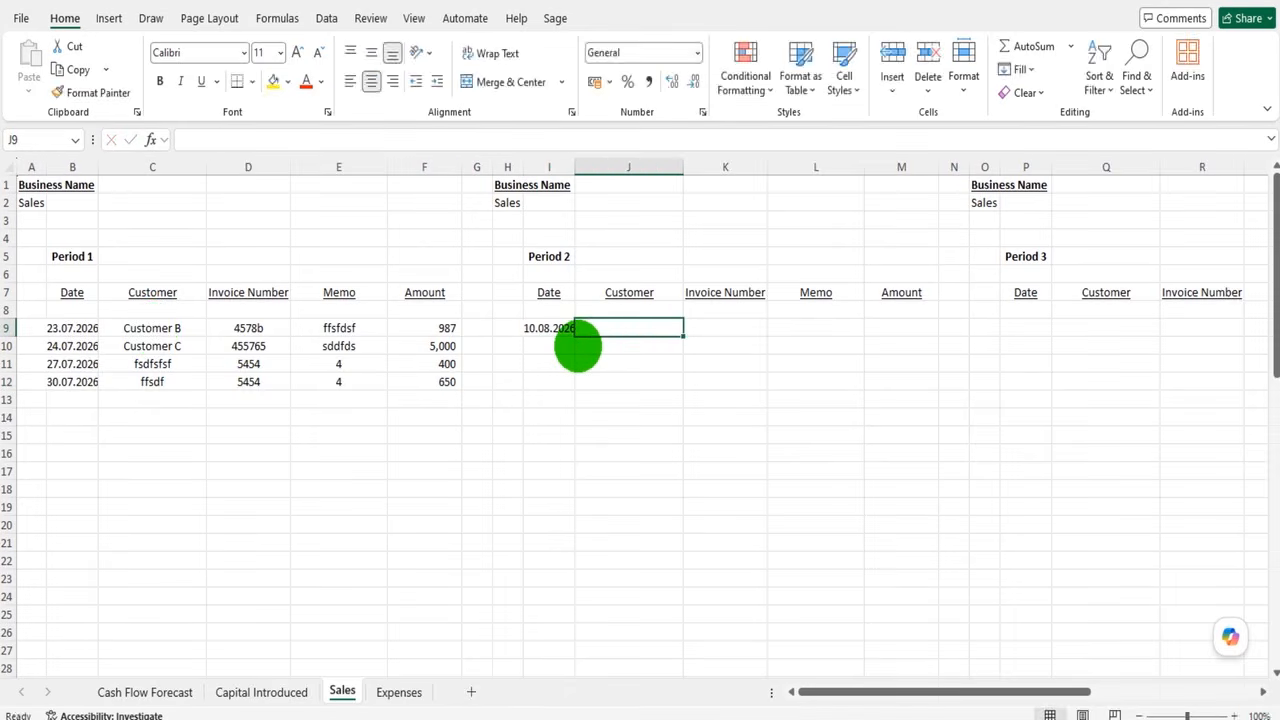
pyautogui.write('Customer sdasdadas')
pyautogui.press('Tab')
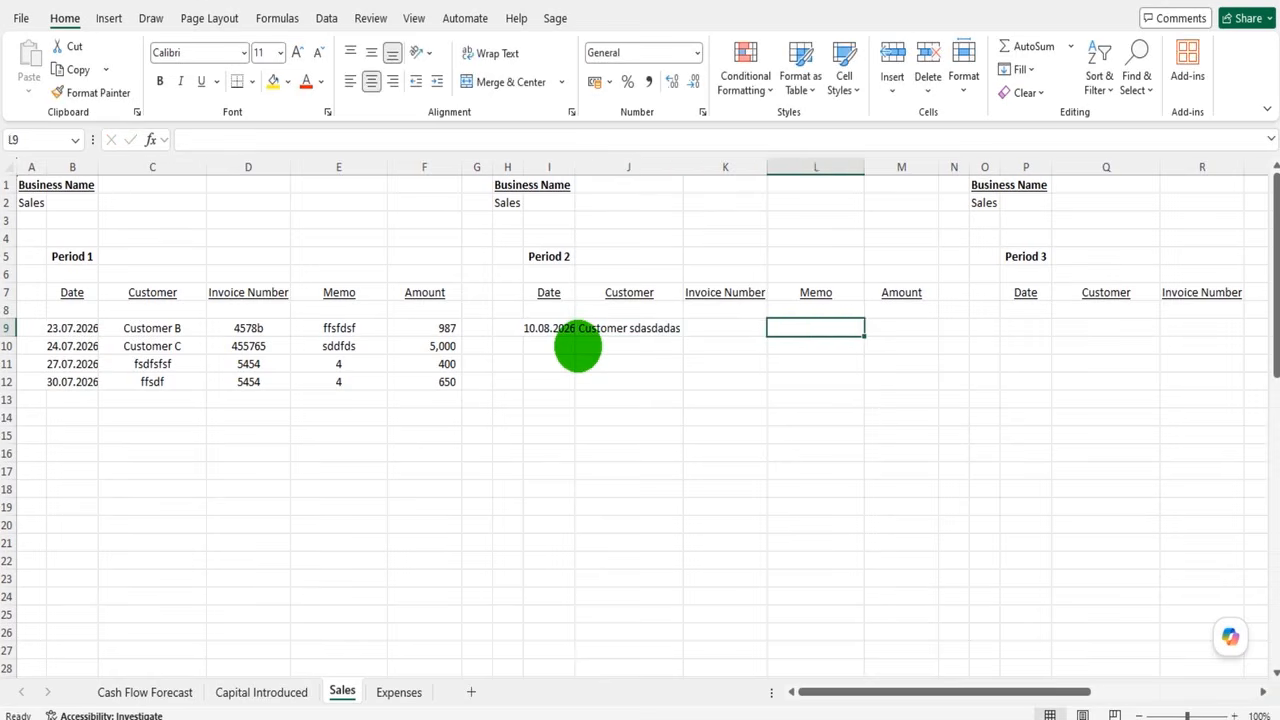
pyautogui.write('45454')
pyautogui.press('Tab')
pyautogui.write('6565')
pyautogui.press('Tab')
pyautogui.write('500')
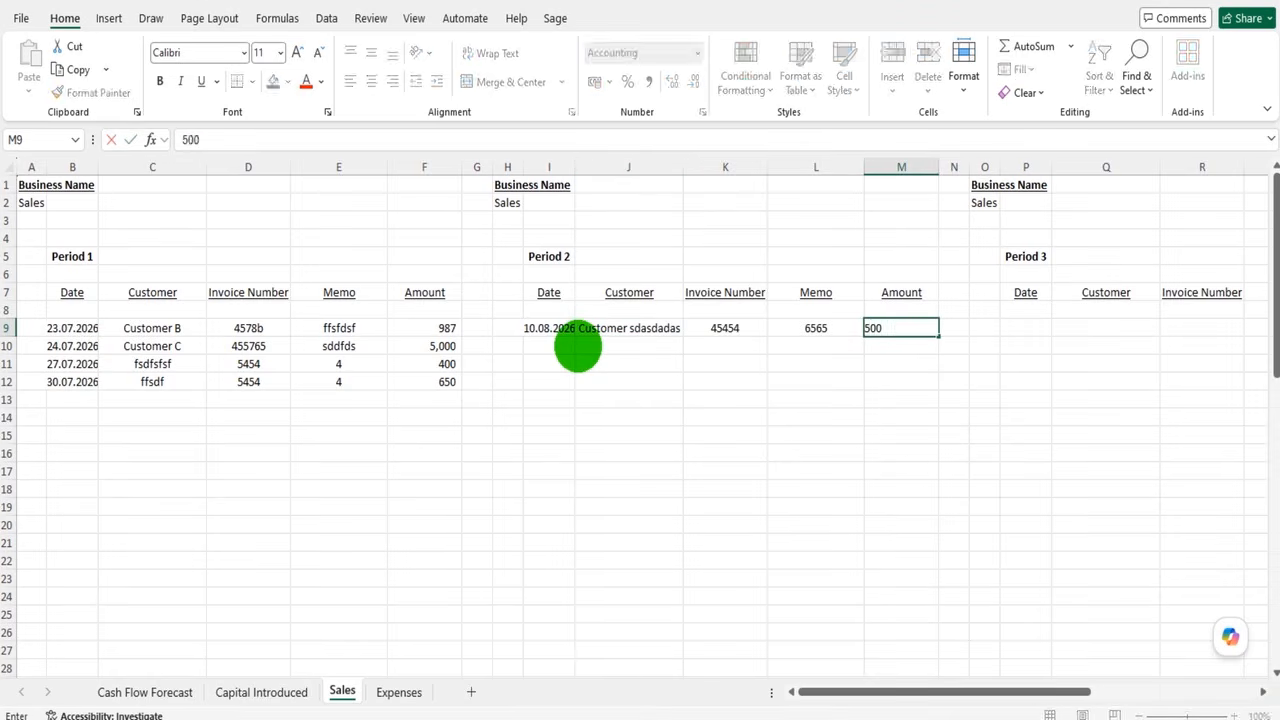
pyautogui.press('Return')
# Add a second Period 2 sale dated 15.08.2026 for customer dsfsdf with invoice number 5454, memo 54 and amount 50
pyautogui.write('15.08.2026')
pyautogui.press('Tab')
pyautogui.write('dsfsdf\t5454\t54\t50')
pyautogui.press('Return')
# Add a third Period 2 sale dated 27.08.2026 for customer dsfsdfd with invoice number 45454, memo 5454 and amount 6,000
pyautogui.write('27.08.2026')
pyautogui.press('Tab')
pyautogui.write('dsfsdfd\t45454\t5454\t6000')
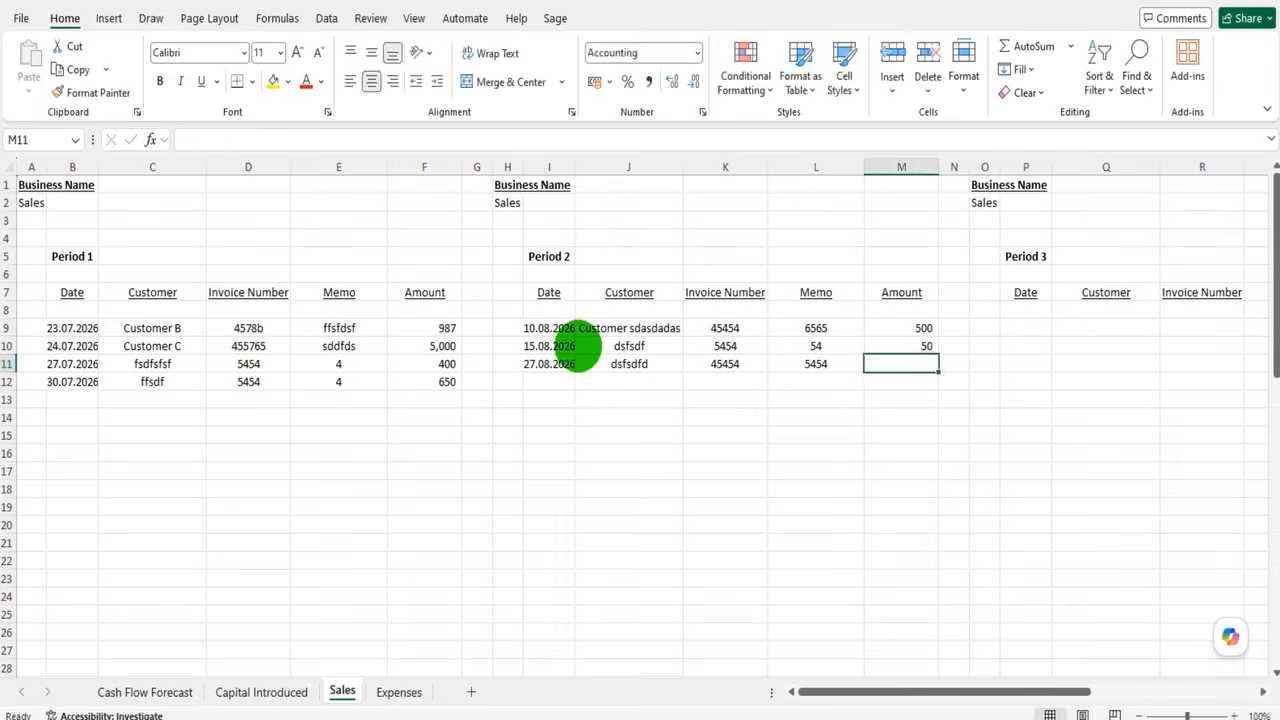
# Add a Period 3 sale dated 19.09.2026 for customer ffdfsdfsd with invoice number ijkjfdsf, memo 5454 and amount 9,000
pyautogui.press('Right')
pyautogui.press('Right')
pyautogui.press('Right')
pyautogui.press('Right')
pyautogui.press('Right')
pyautogui.press('Right')
pyautogui.press('Right')
pyautogui.press('Up')
pyautogui.press('Left')
pyautogui.press('Left')
pyautogui.press('Left')
pyautogui.press('Left')
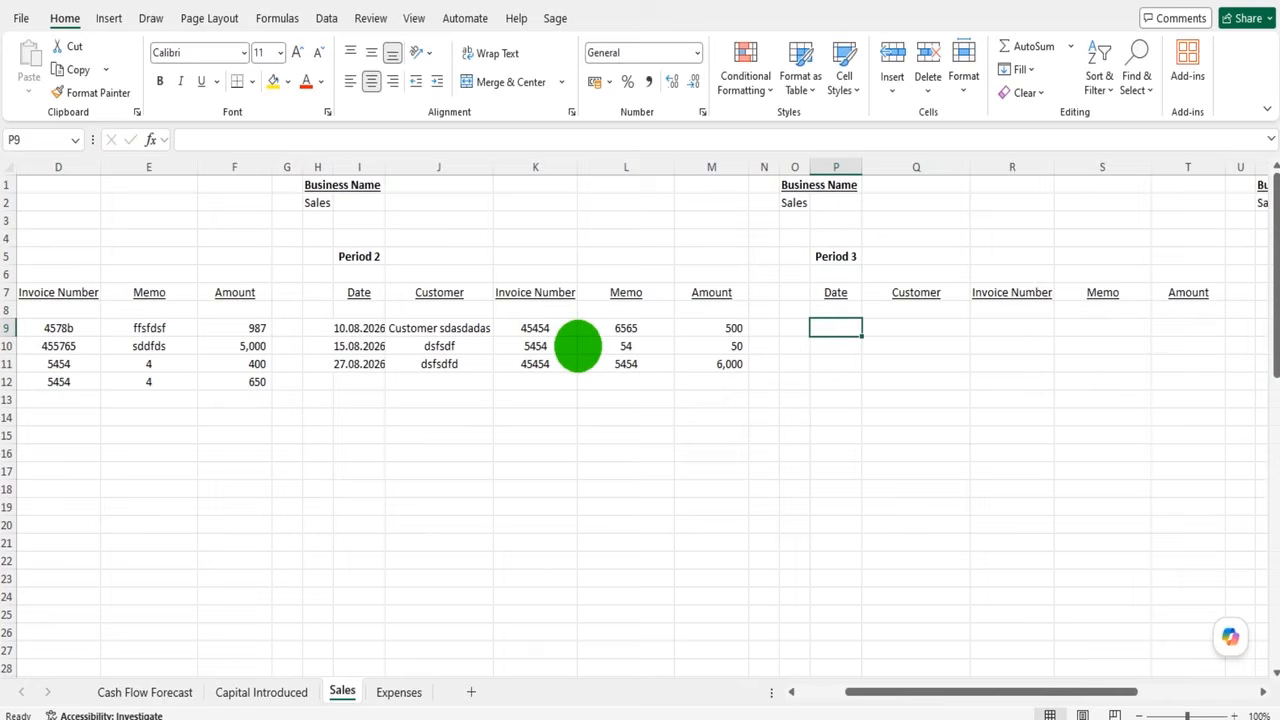
pyautogui.write('19.09.2026')
pyautogui.press('Tab')
pyautogui.write('ffdfsdfsd')
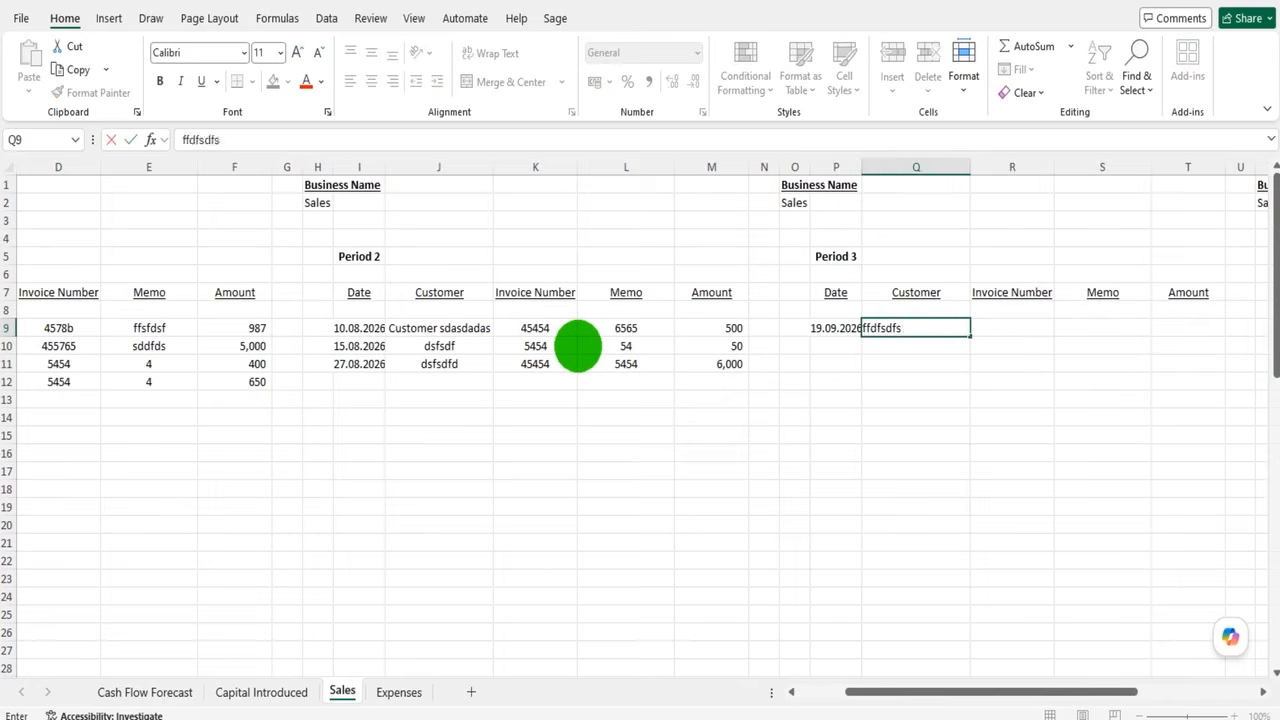
pyautogui.press('Tab')
pyautogui.write('ijkjfdsf')
pyautogui.press('Tab')
pyautogui.write('5454')
pyautogui.press('Tab')
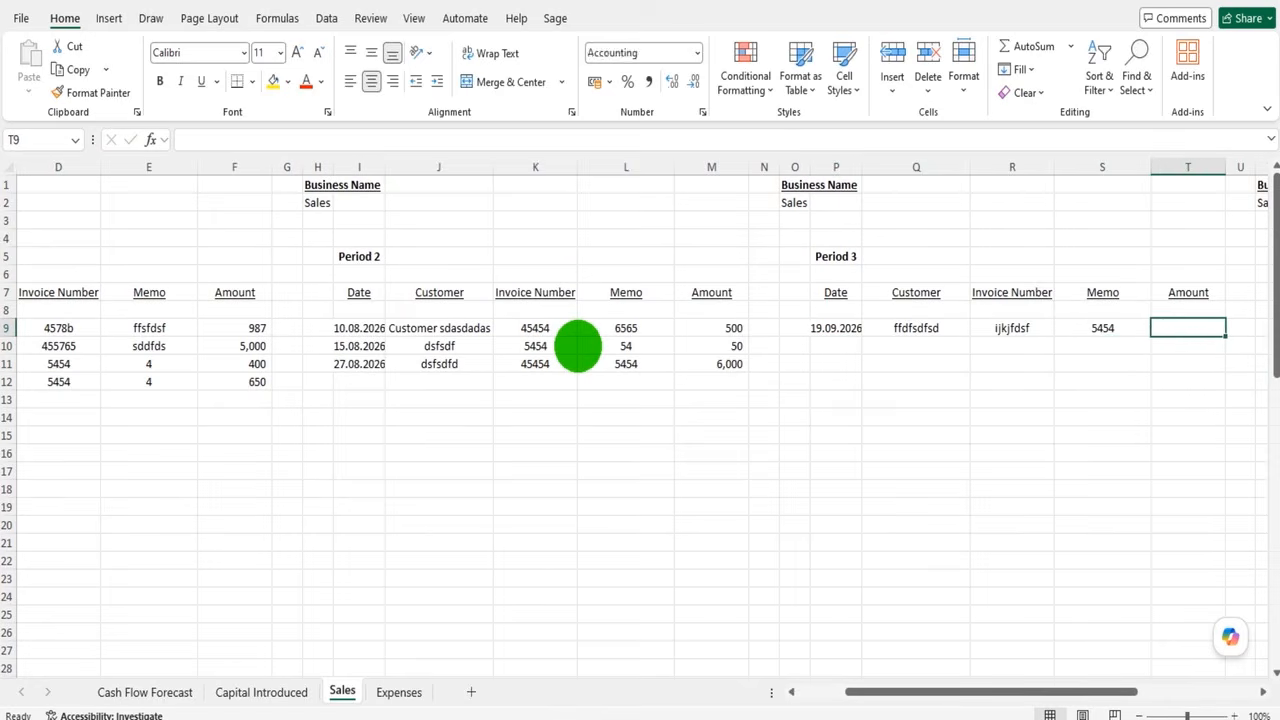
pyautogui.write('9000')
pyautogui.press('Return')
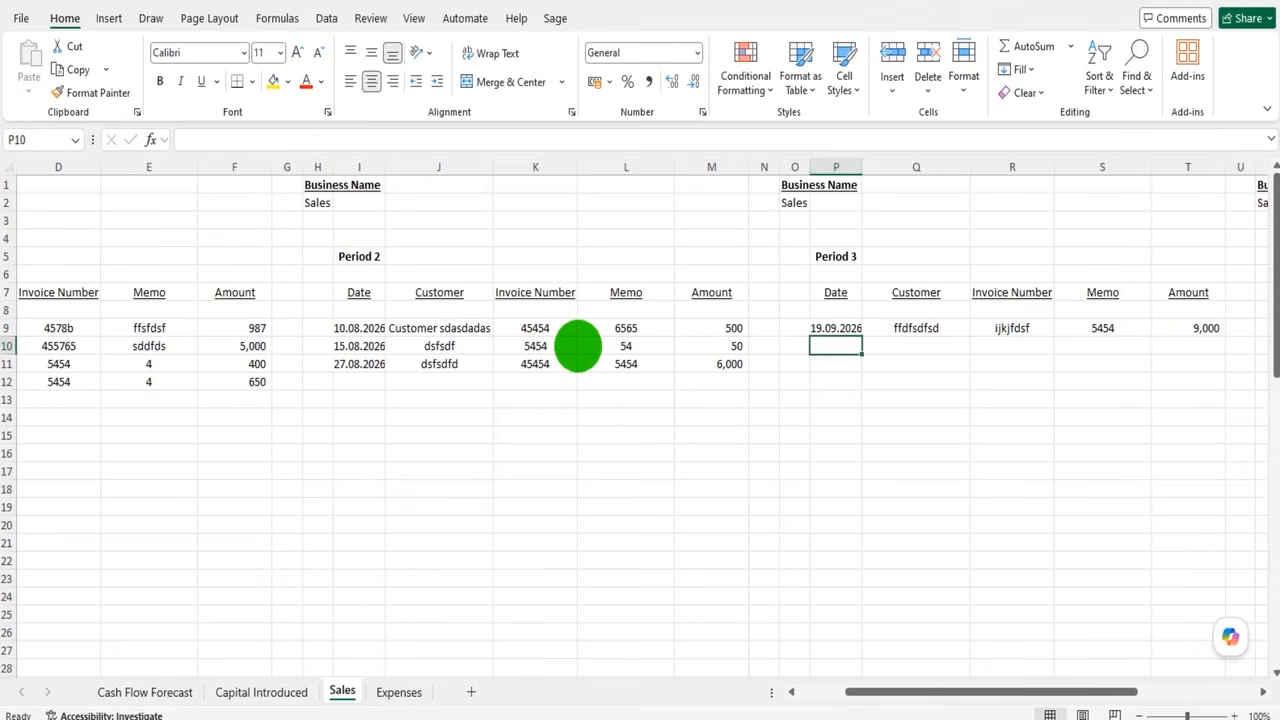
# Check the Sales Money In figures for all four periods on the Cash Flow Forecast sheet
pyautogui.moveTo(988, 691); pyautogui.dragTo(937, 688)
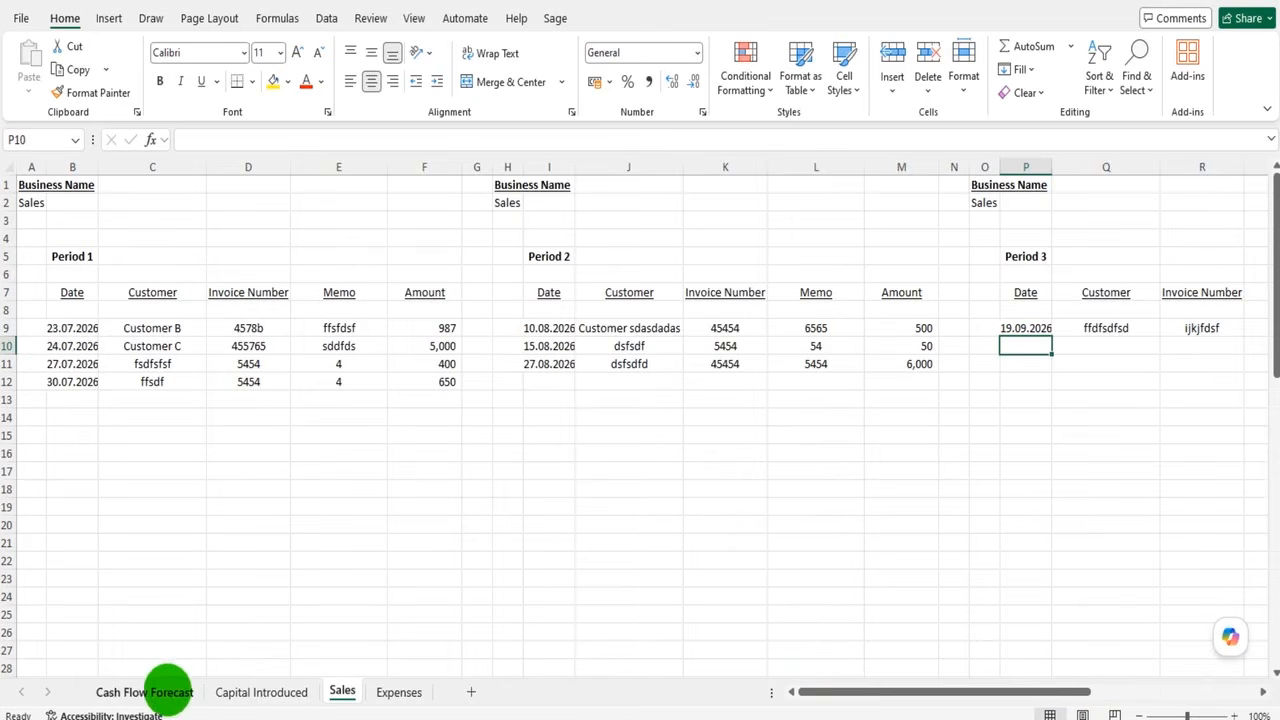
pyautogui.click(166, 690)
pyautogui.moveTo(110, 399); pyautogui.dragTo(330, 399)
pyautogui.click(211, 400)
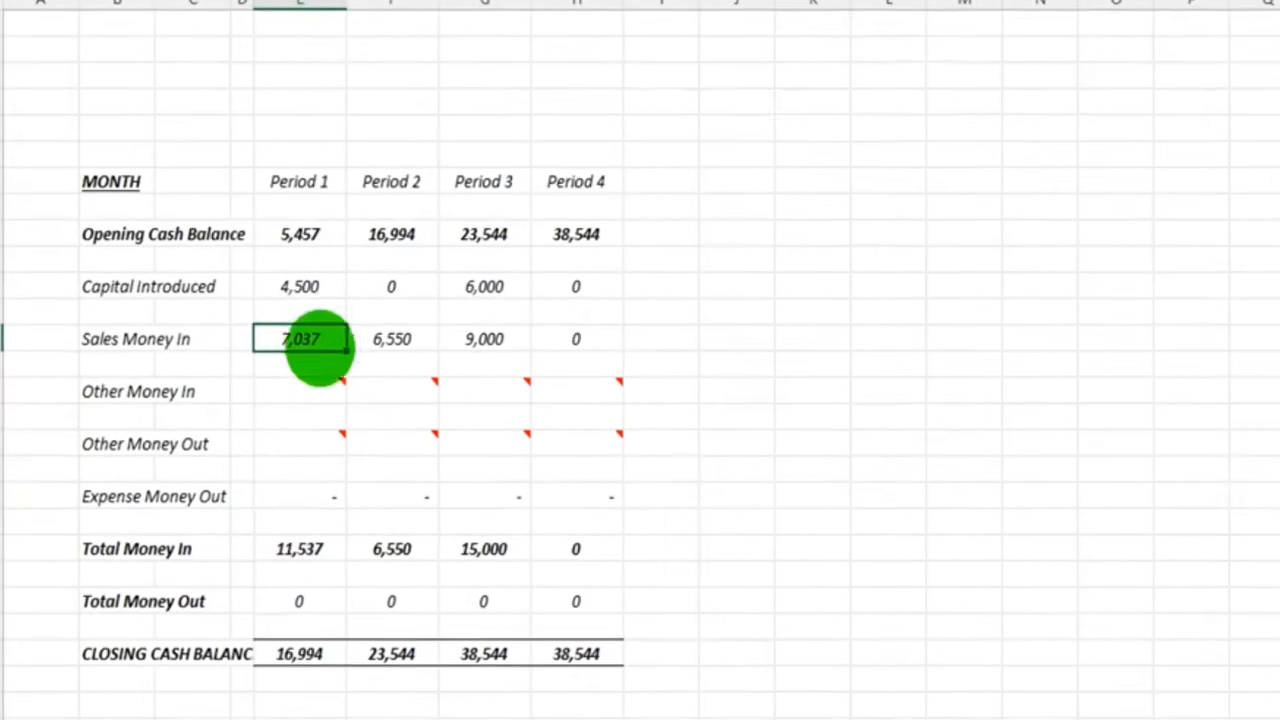
pyautogui.click(393, 339)
pyautogui.click(486, 339)
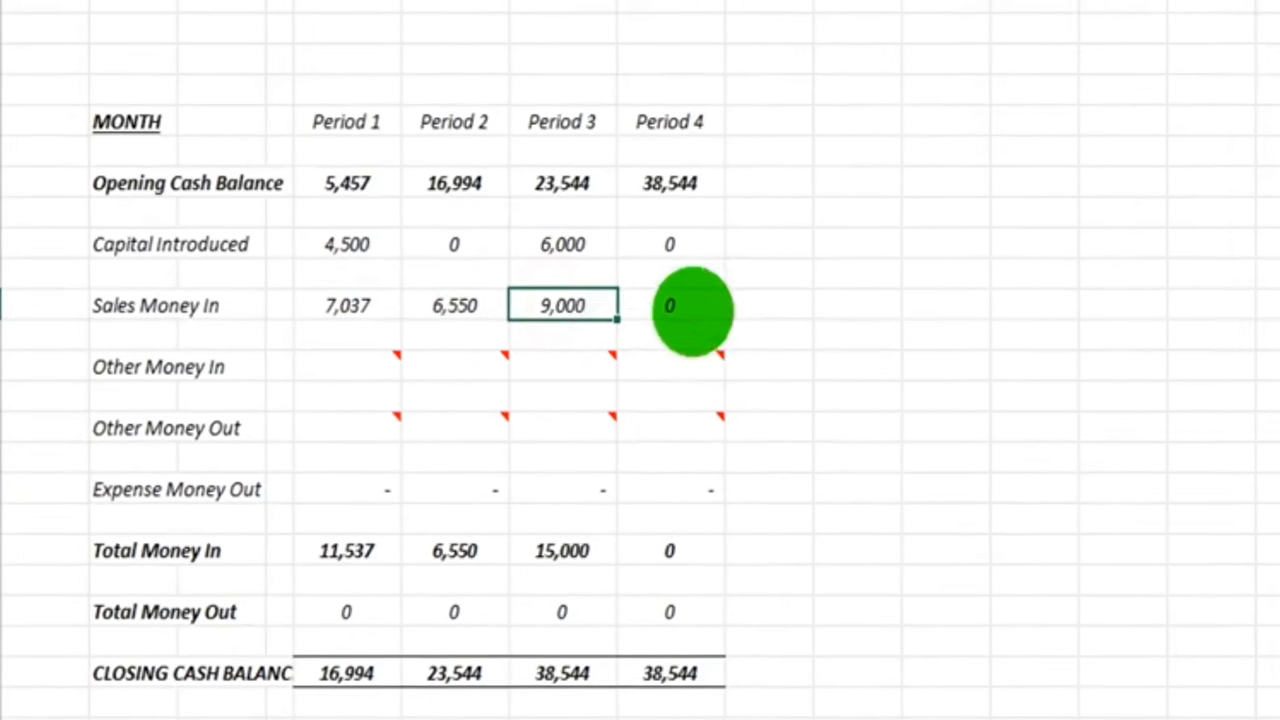
pyautogui.click(692, 311)
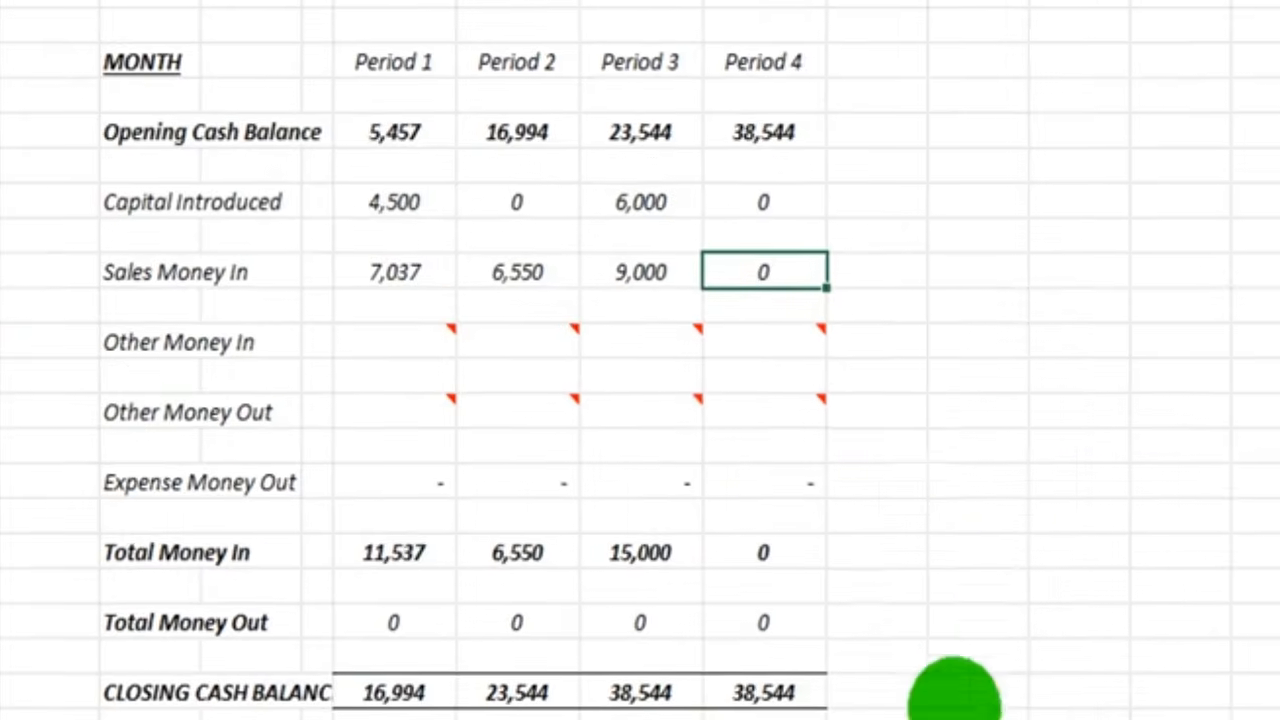
# On the Expenses sheet, add a Period 1 expense dated 15.07.2026 for supplier fdfsdfsdf with invoice number 5454, memo 54054 and amount 500
pyautogui.click(399, 690)
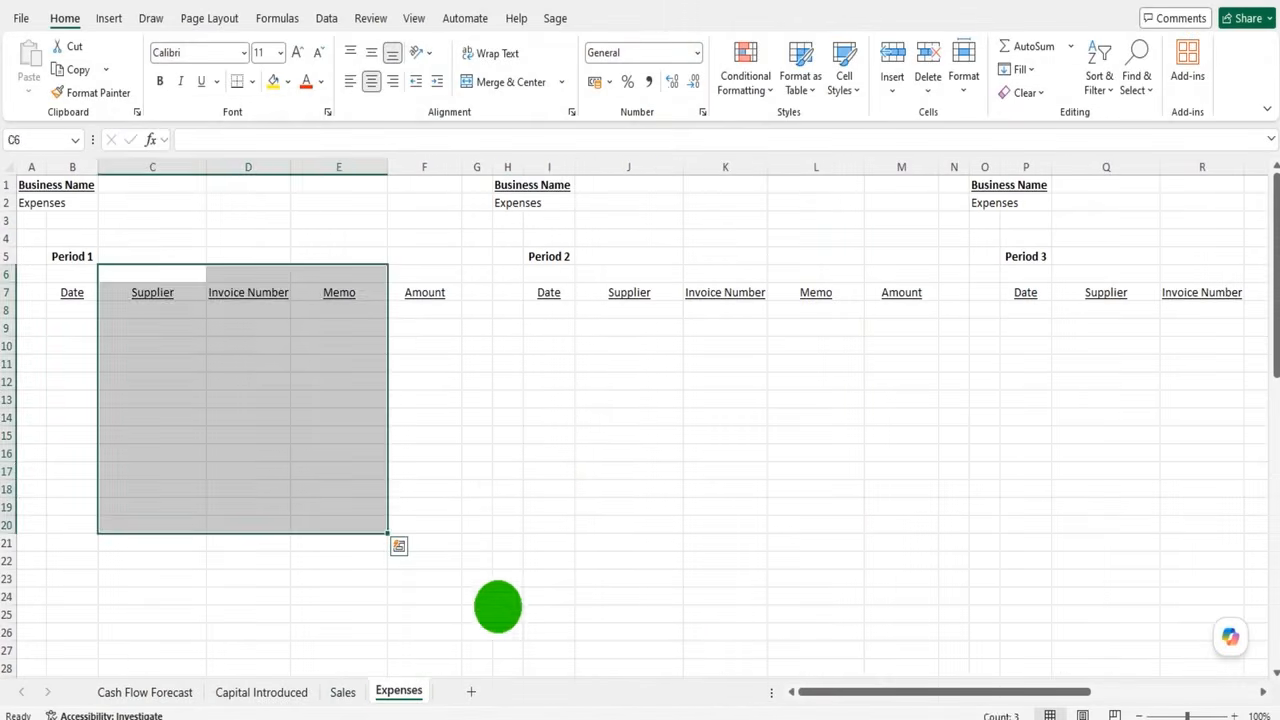
pyautogui.click(560, 470)
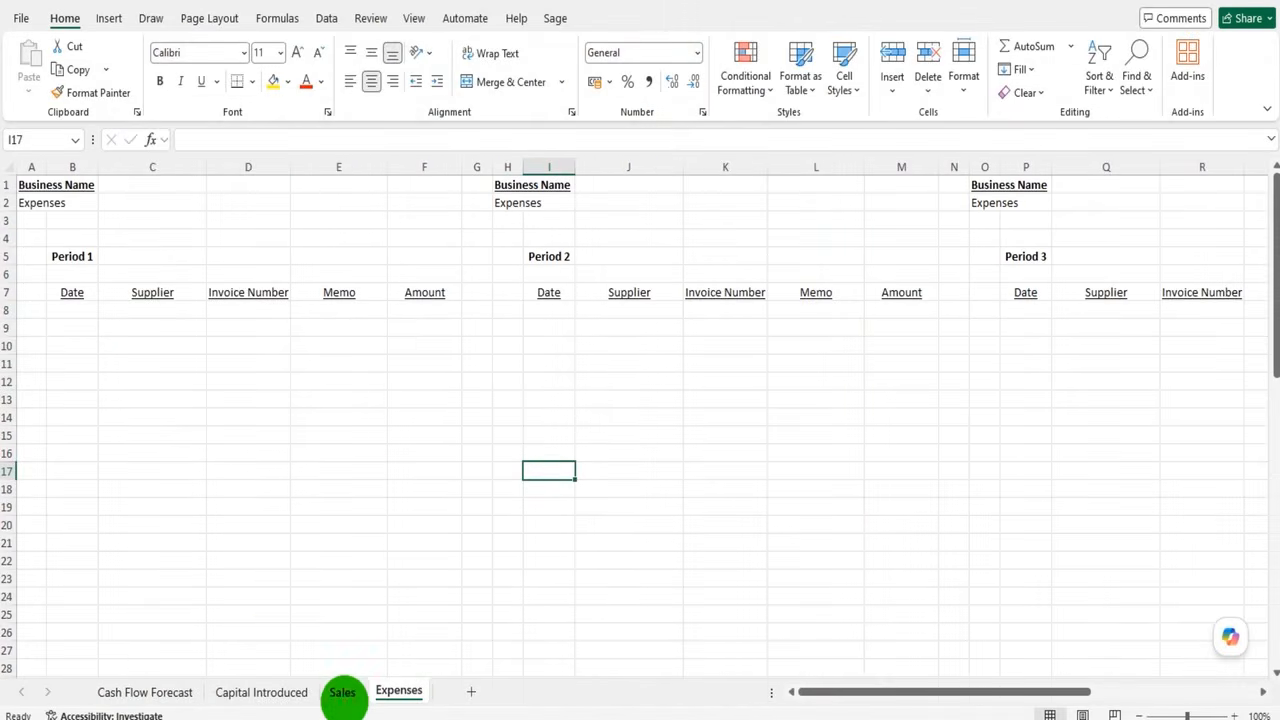
pyautogui.click(342, 692)
pyautogui.click(399, 692)
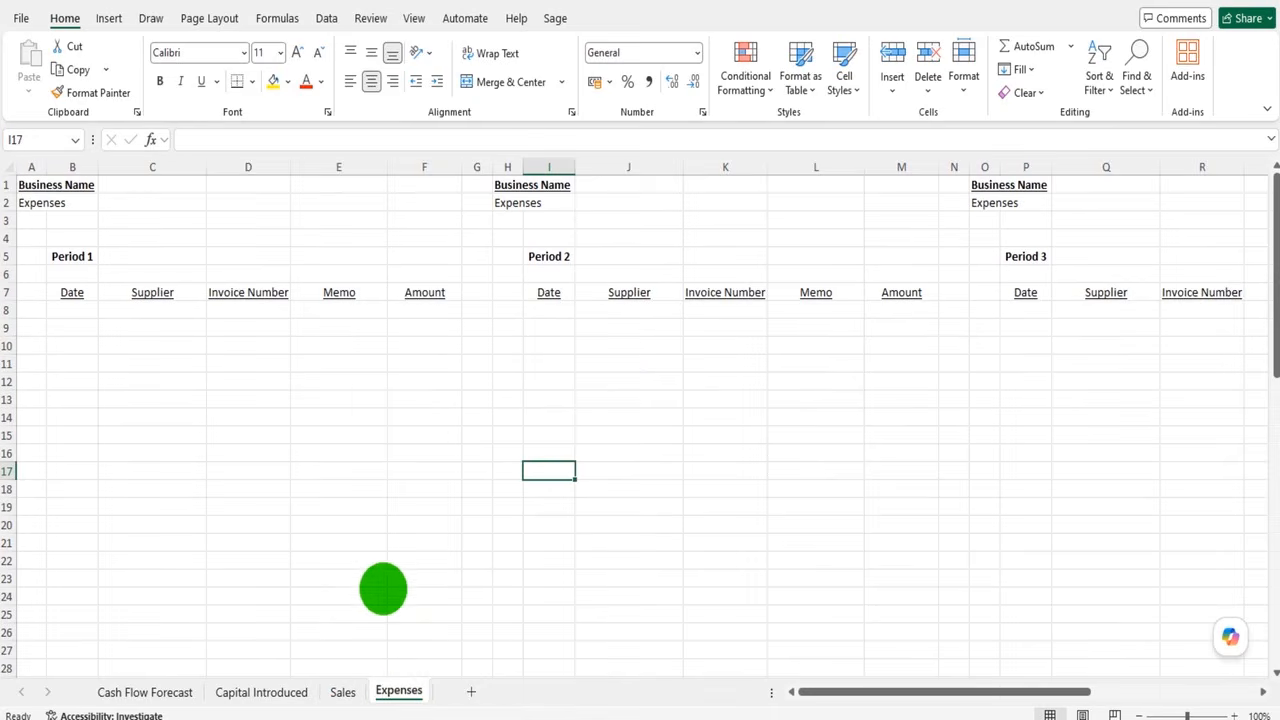
pyautogui.click(71, 327)
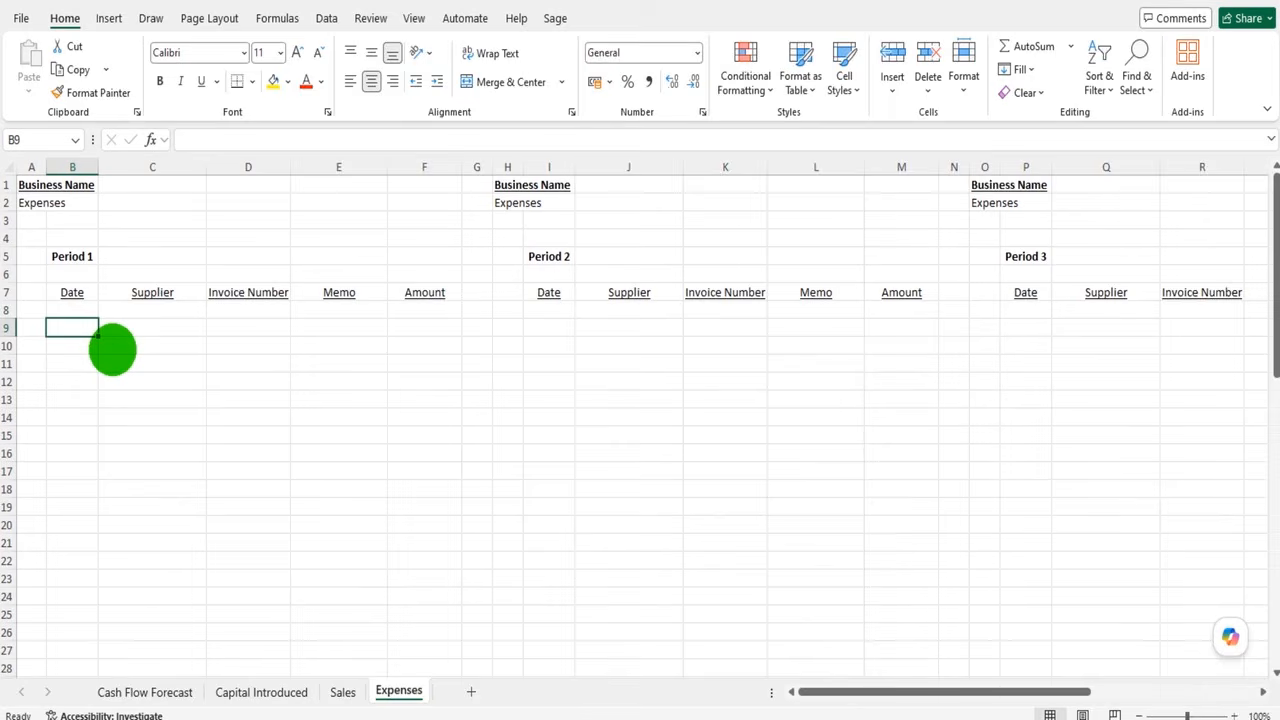
pyautogui.write('15.07.2026')
pyautogui.press('Tab')
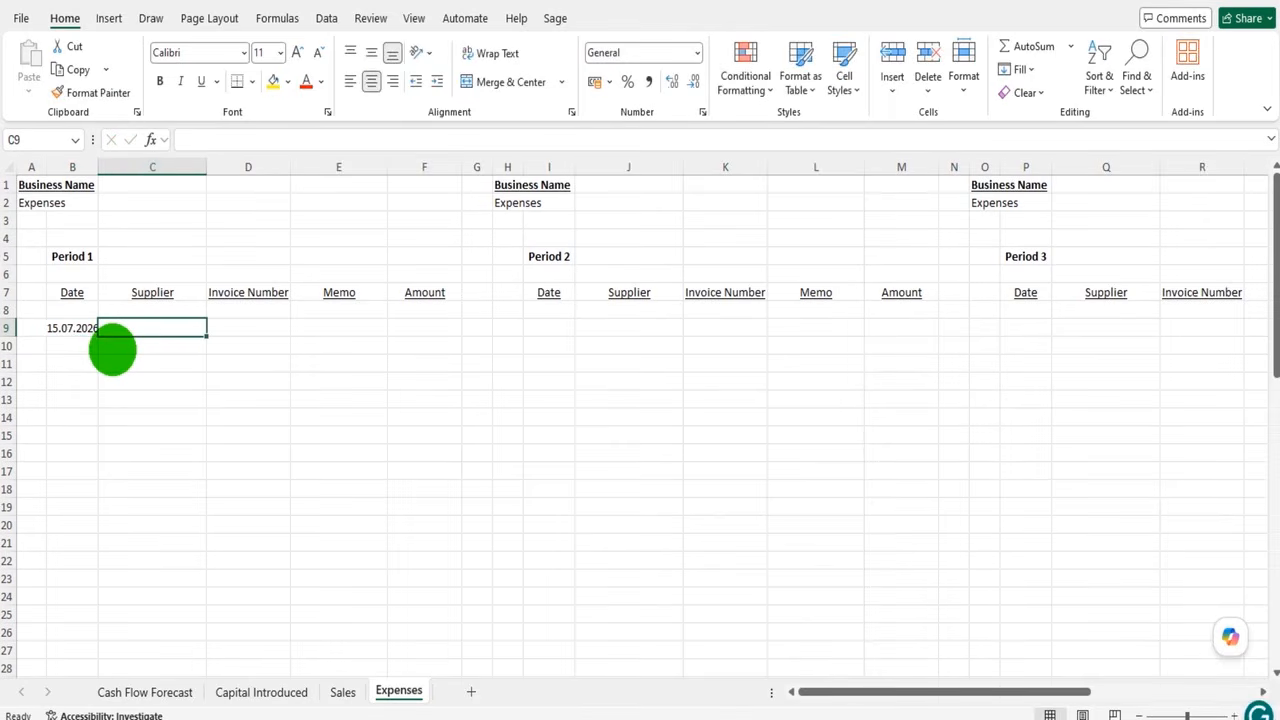
pyautogui.write('fdfsdfsdf')
pyautogui.press('Tab')
pyautogui.write('df')
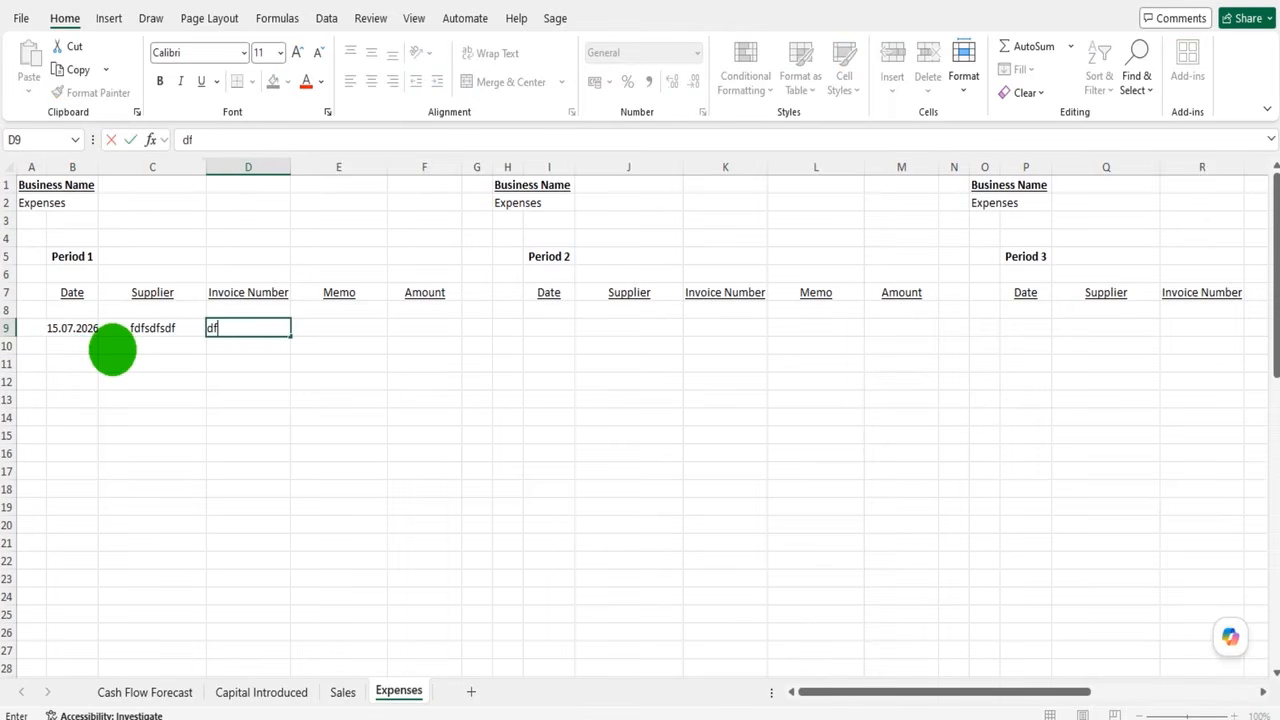
pyautogui.write('54')
pyautogui.press('Tab')
pyautogui.write('54054')
pyautogui.press('Tab')
pyautogui.write('500')
pyautogui.press('Return')
# Add a second Period 1 expense dated 29.07.2026 for supplier fsdfsdf with invoice number 5458, memo 54524 and amount 1,250
pyautogui.write('29.07')
pyautogui.press('Tab')
pyautogui.write('fsdfsdf')
pyautogui.press('Tab')
pyautogui.write('5458')
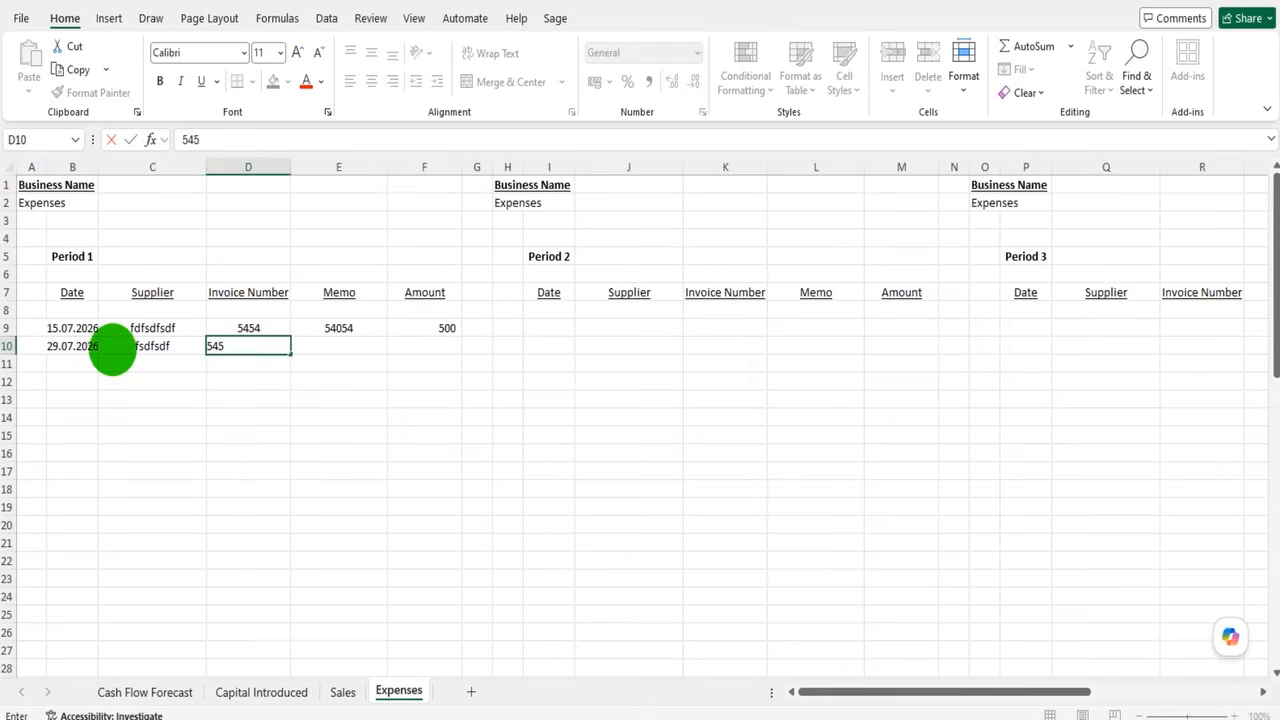
pyautogui.press('Tab')
pyautogui.write('54524')
pyautogui.press('Tab')
pyautogui.write('1250')
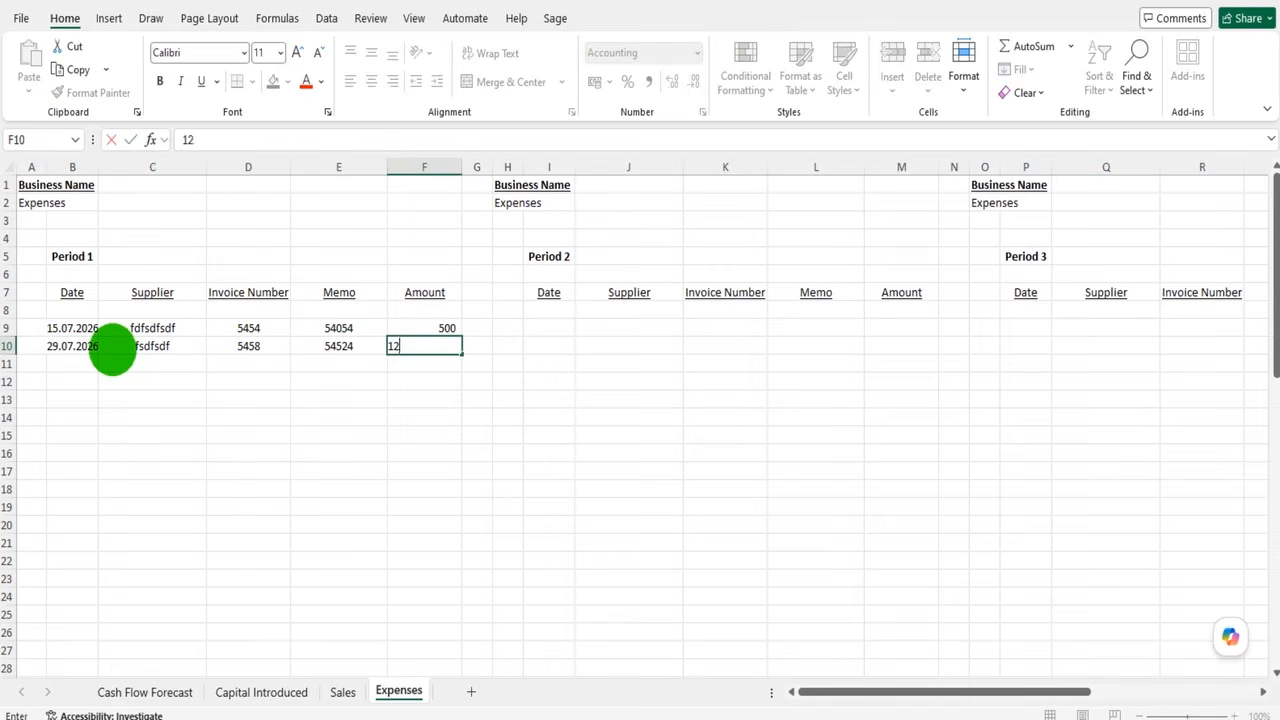
pyautogui.press('Tab')
# Add a Period 2 expense dated 16.08.2026 for supplier sasfsd with invoice number 15454, memo 5454 and amount 600
pyautogui.press('Tab')
pyautogui.write('16.08.2026')
pyautogui.press('Tab')
pyautogui.write('sasfsd')
pyautogui.press('Tab')
pyautogui.write('15454')
pyautogui.press('Tab')
pyautogui.write('05454')
pyautogui.press('Tab')
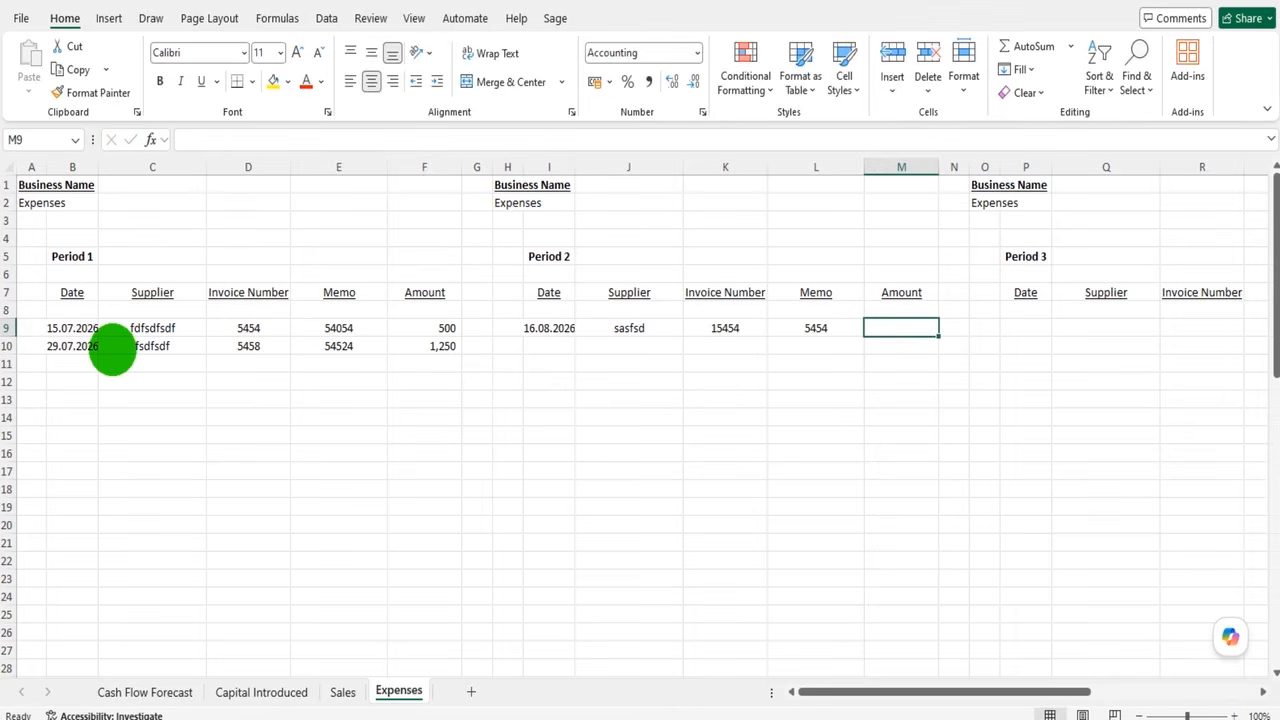
pyautogui.write('600')
pyautogui.press('Return')
# Add a second Period 2 expense dated 22.08.2026 for supplier dsfsdf with invoice number 15454, memo 5454 and amount 750
pyautogui.write('22.08.2026')
pyautogui.press('Tab')
pyautogui.write('dsfsdf')
pyautogui.press('Tab')
pyautogui.write('15454')
pyautogui.press('Tab')
pyautogui.write('5454')
pyautogui.press('Tab')
pyautogui.write('750')
pyautogui.press('Tab')
# Enter a Period 3 expense dated 10.09.2026 for supplier dffsdf with invoice number dsfsdf and memo 100
pyautogui.press('Tab')
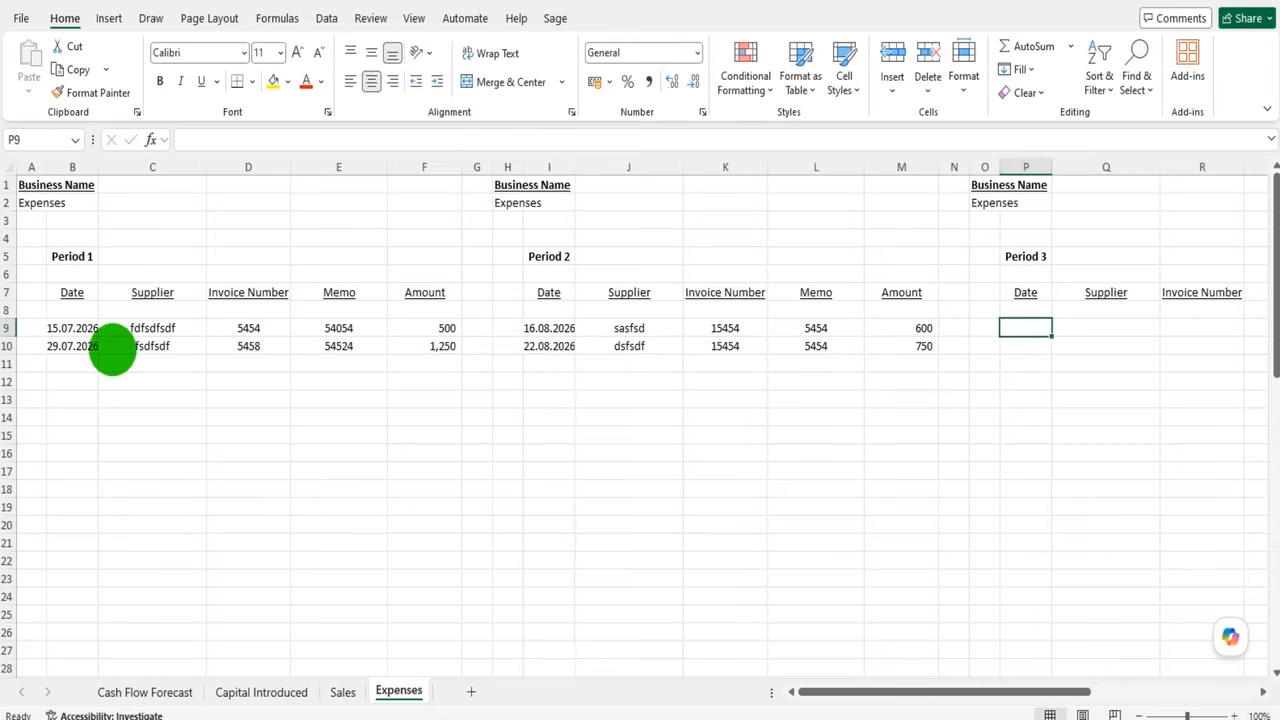
pyautogui.write('10.09.2026')
pyautogui.press('Tab')
pyautogui.write('dffsdf')
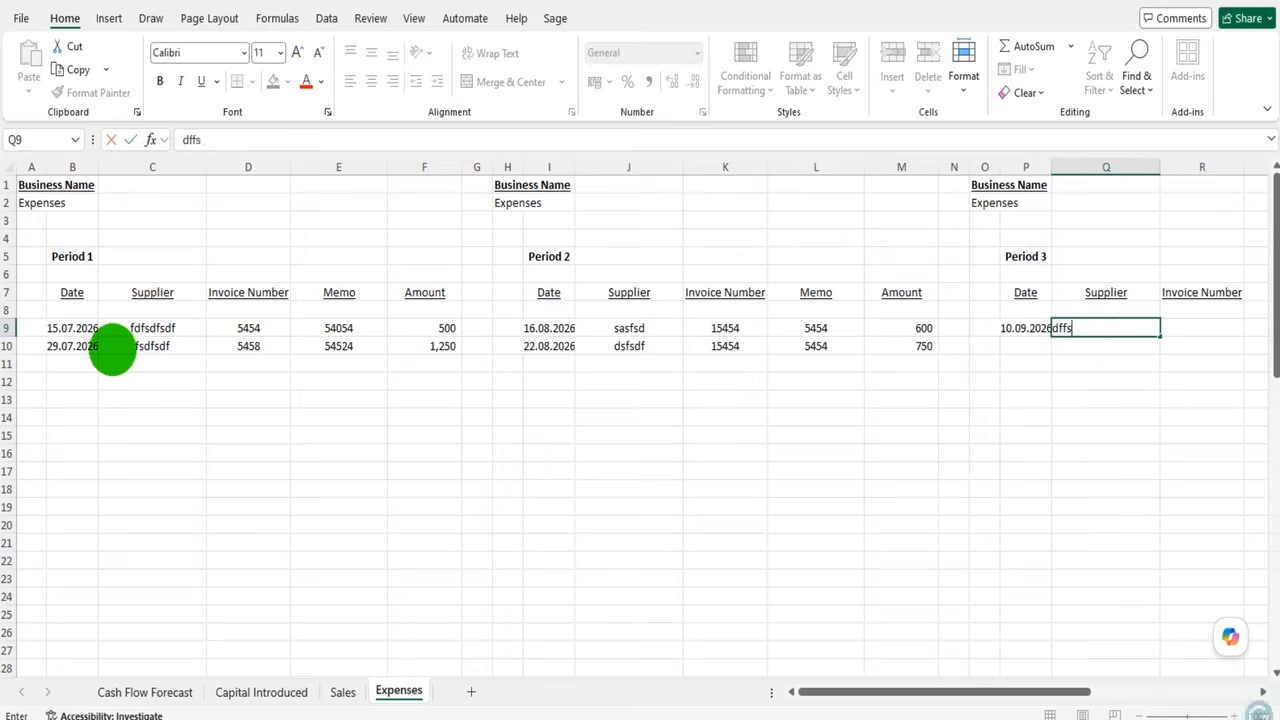
pyautogui.press('Tab')
pyautogui.write('dsfsdf')
pyautogui.press('Tab')
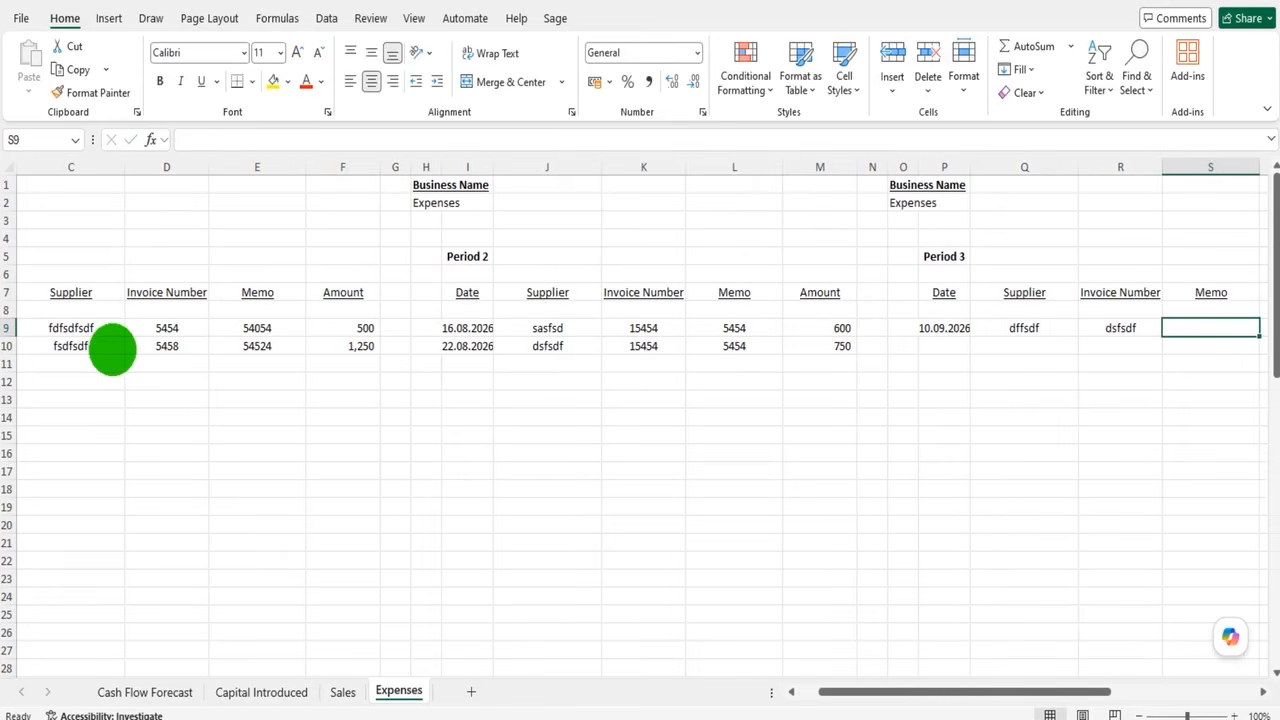
pyautogui.write('100')
pyautogui.press('Tab')
# Add a Period 4 expense dated 10.10.2026 for supplier dsfdsf with invoice number fsdfdsf, memo dfsd and amount 5,500
pyautogui.press('Tab')
pyautogui.press('Tab')
pyautogui.press('Tab')
pyautogui.write('10.10.2026')
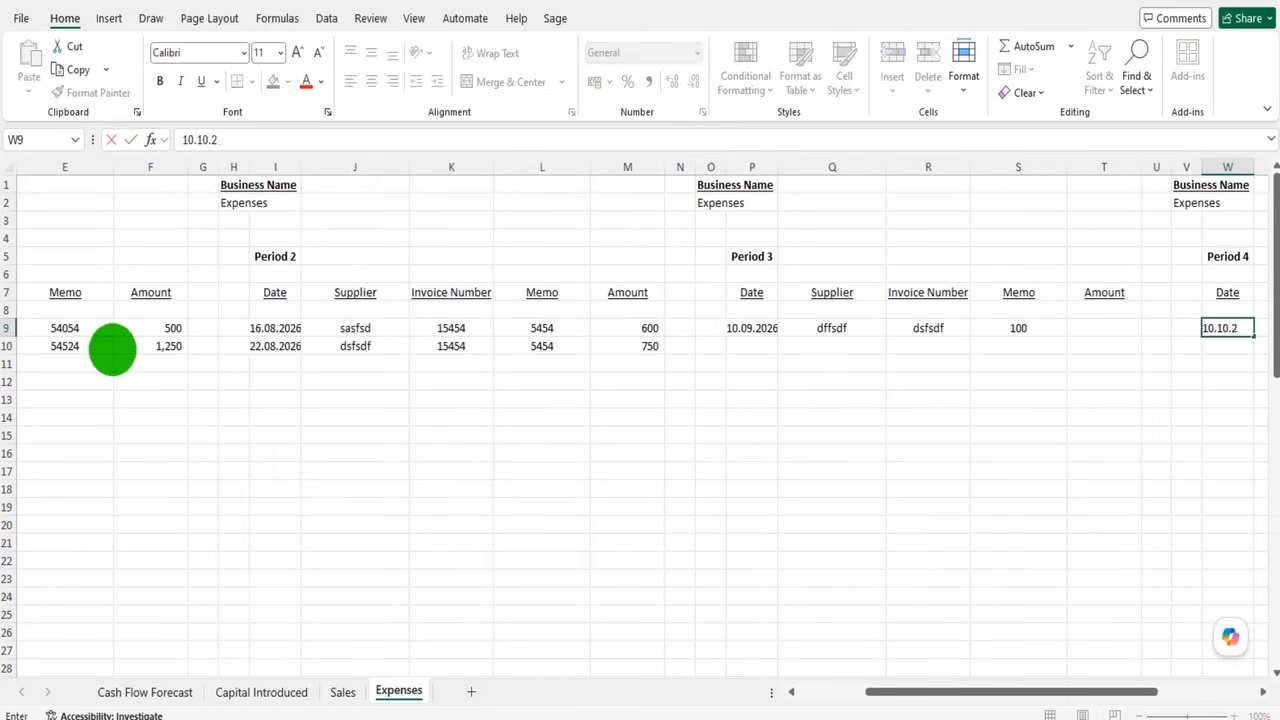
pyautogui.press('Tab')
pyautogui.write('dsfdsf')
pyautogui.press('Tab')
pyautogui.write('fsdfdsf')
pyautogui.press('Tab')
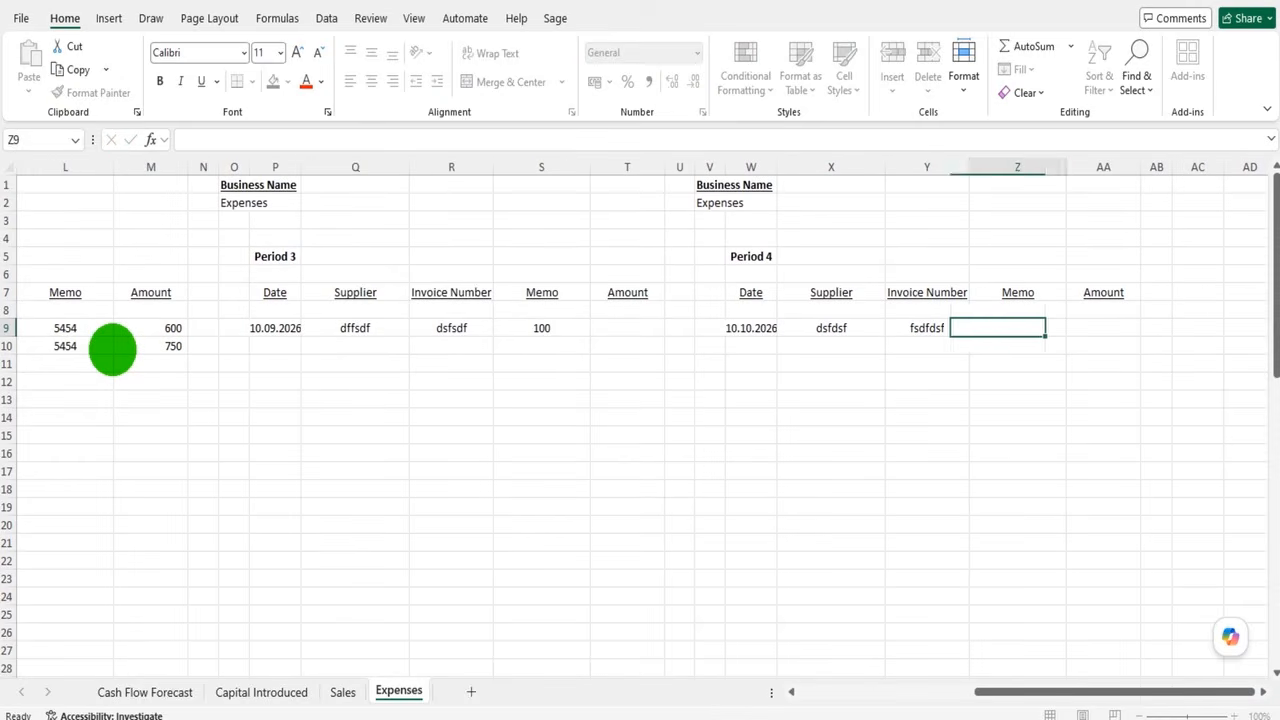
pyautogui.write('dfsd')
pyautogui.press('Tab')
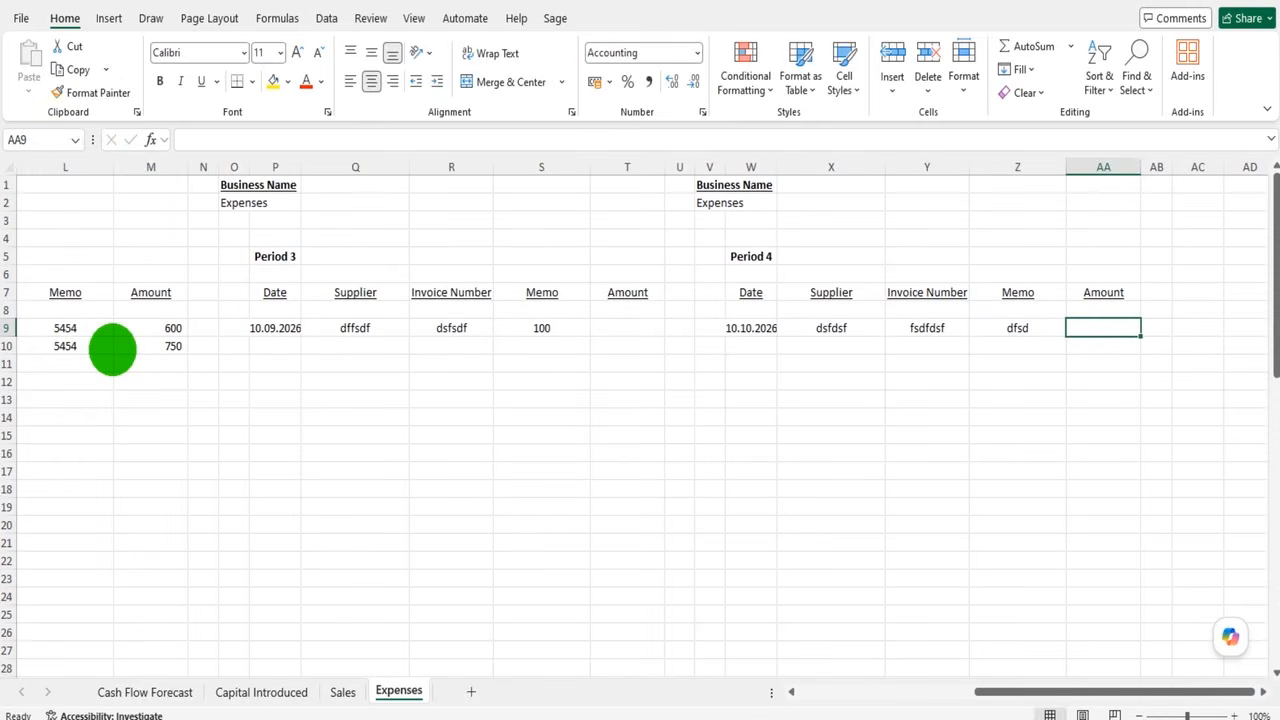
pyautogui.press('Return')
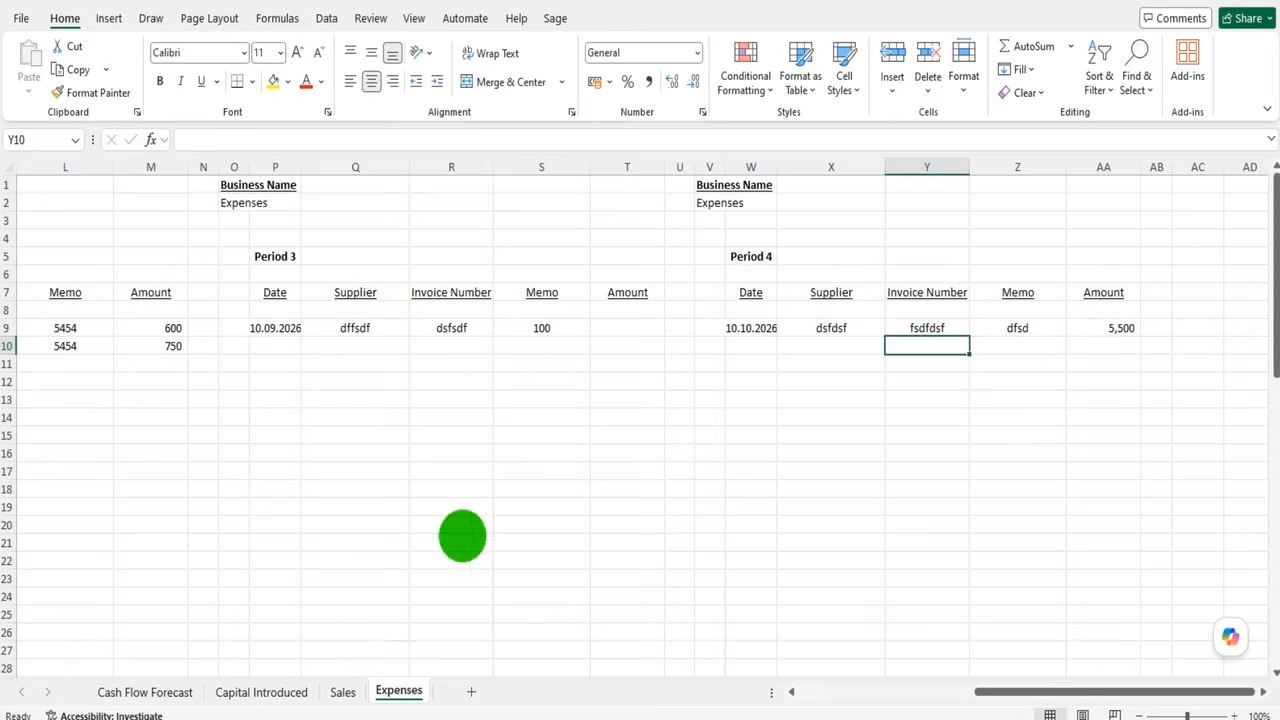
# Review the Cash Flow Forecast's Period 1 figures from opening to closing cash balance and the Period 2 opening balance
pyautogui.moveTo(991, 689); pyautogui.dragTo(184, 692)
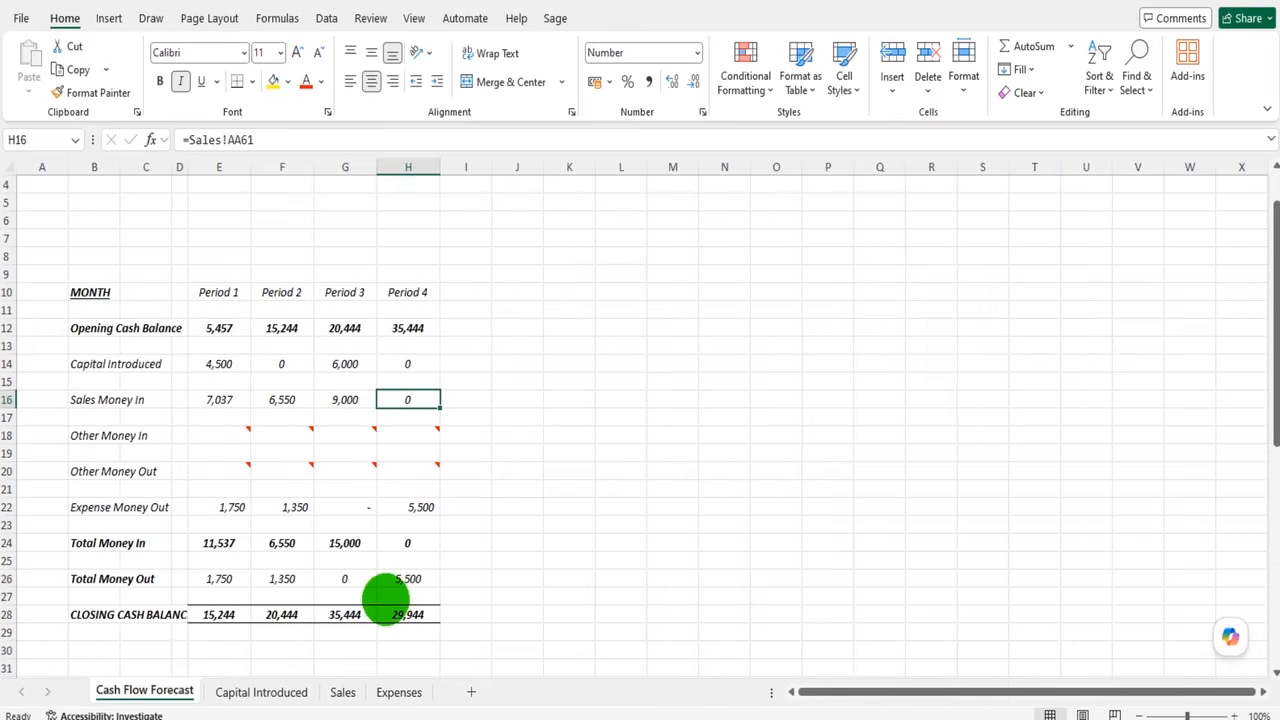
pyautogui.click(219, 328)
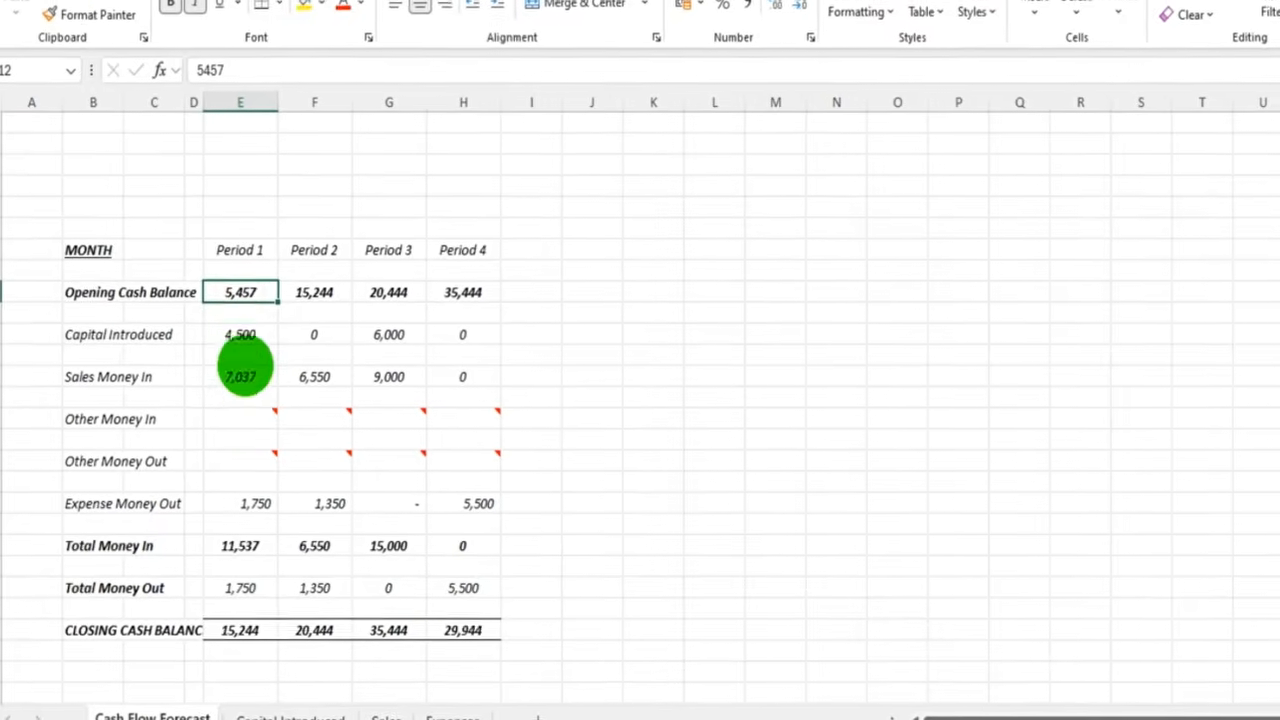
pyautogui.click(229, 346)
pyautogui.click(248, 368)
pyautogui.click(290, 497)
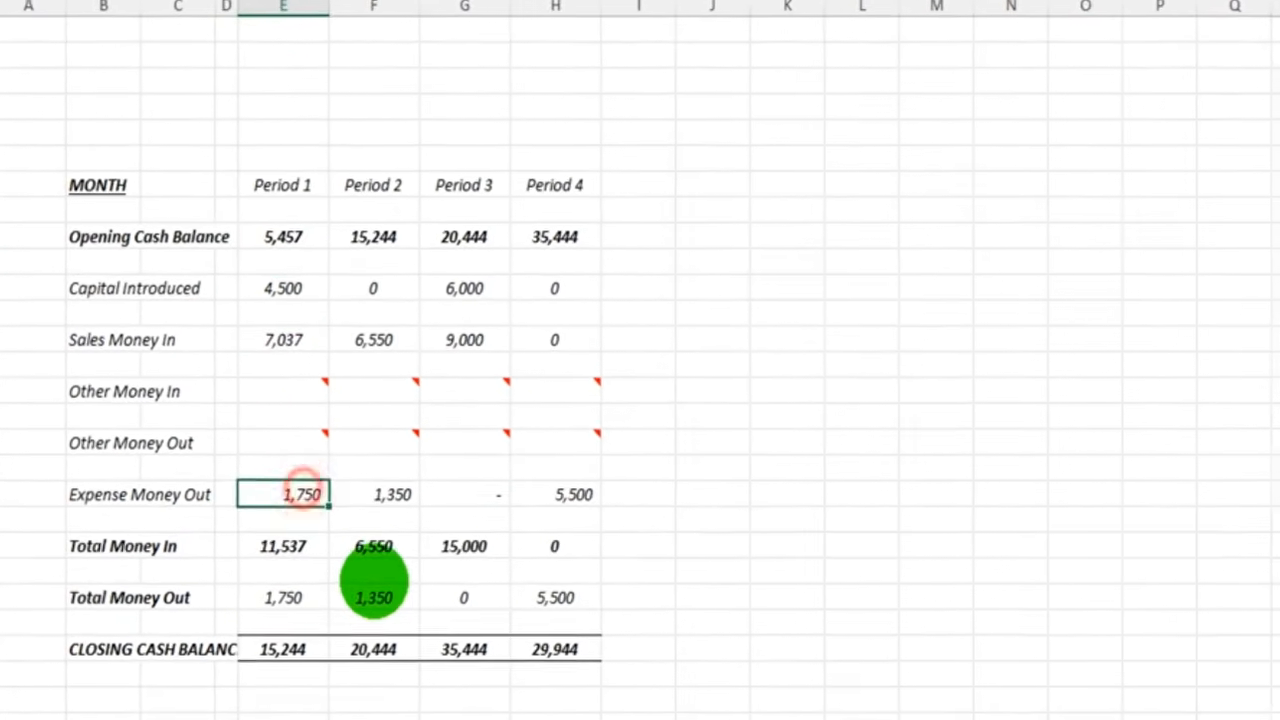
pyautogui.click(293, 546)
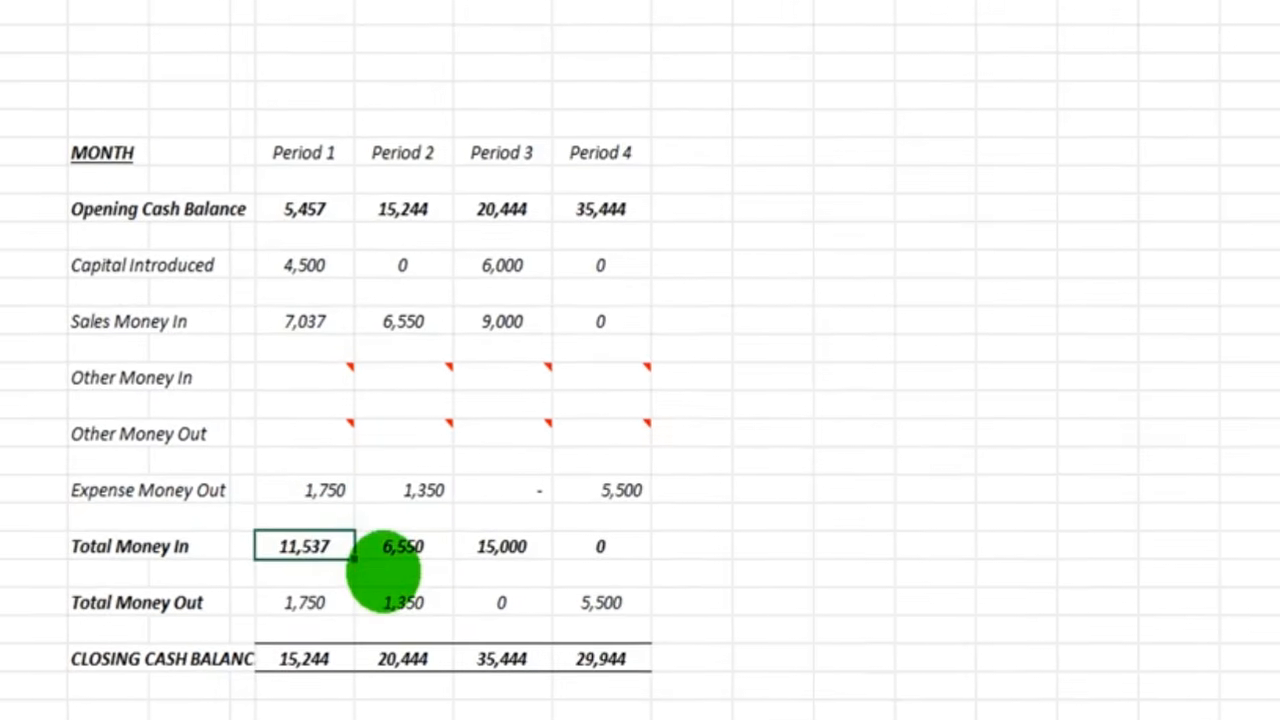
pyautogui.click(293, 600)
pyautogui.click(318, 663)
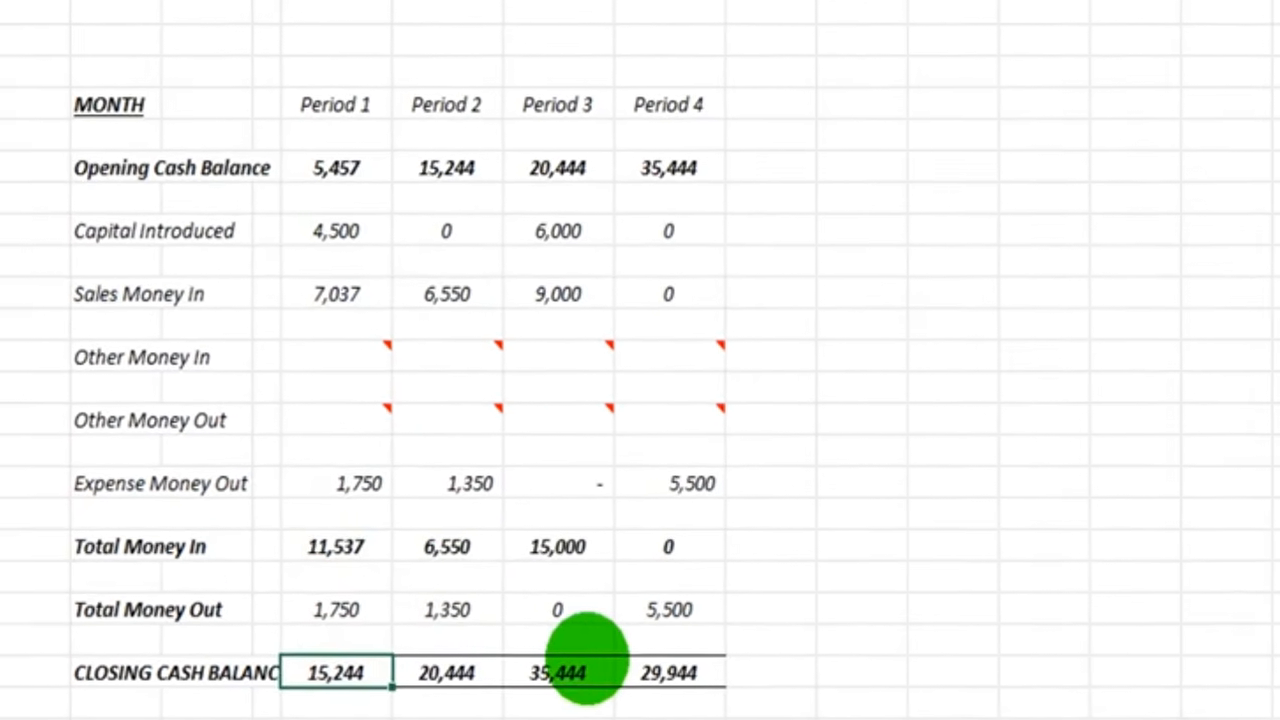
pyautogui.click(456, 167)
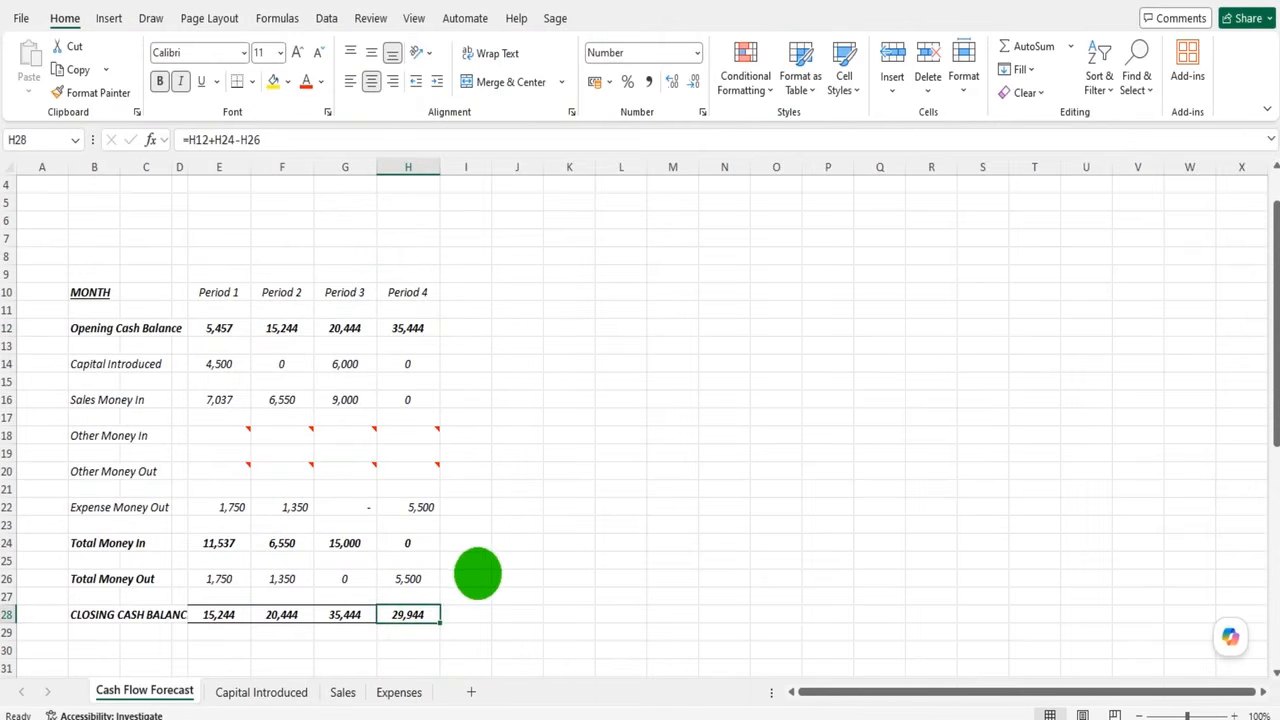
# Examine the Cash Flow Forecast chart of closing balances below the table for all four periods
pyautogui.scroll(-3, 483, 572)
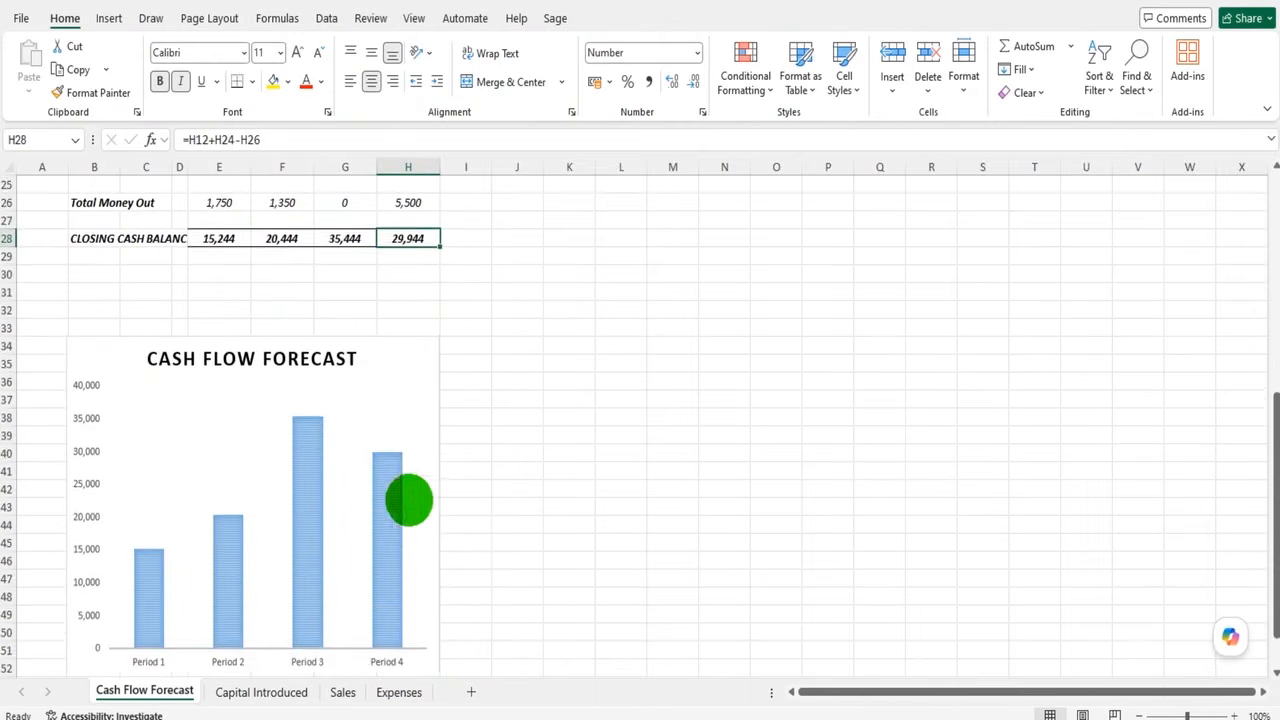
pyautogui.scroll(-1, 417, 498)
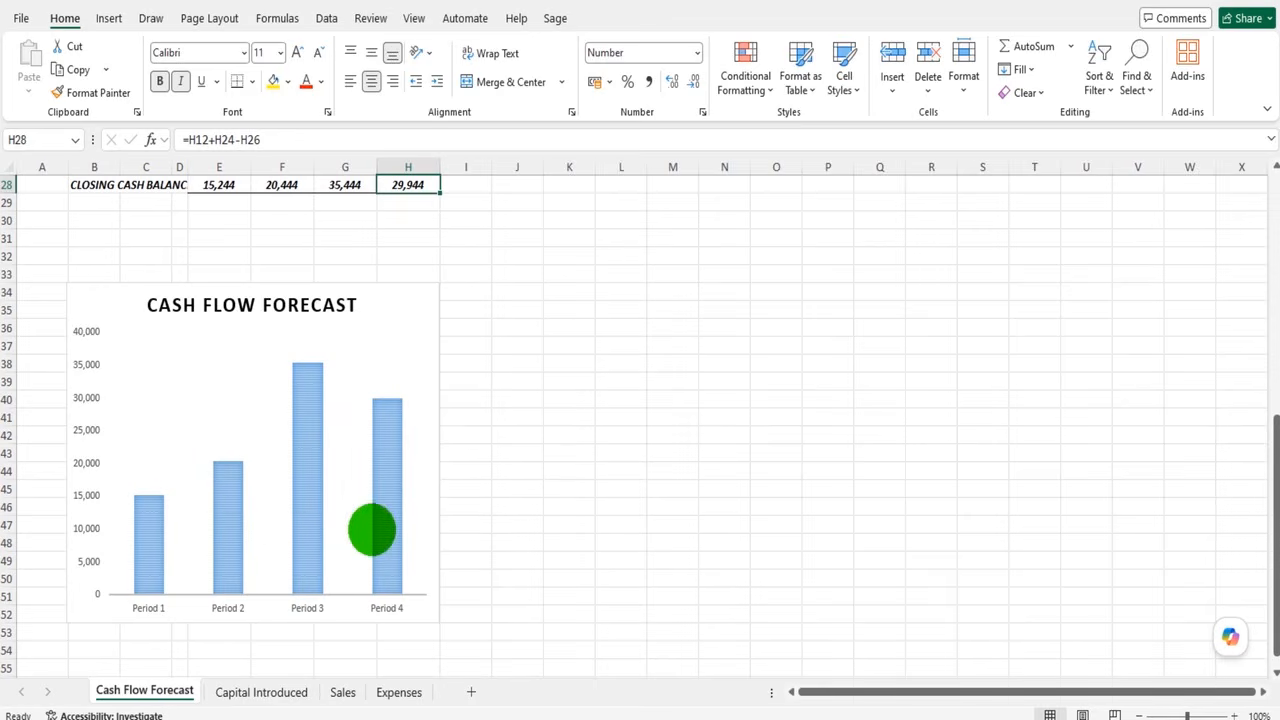
pyautogui.scroll(7, 350, 528)
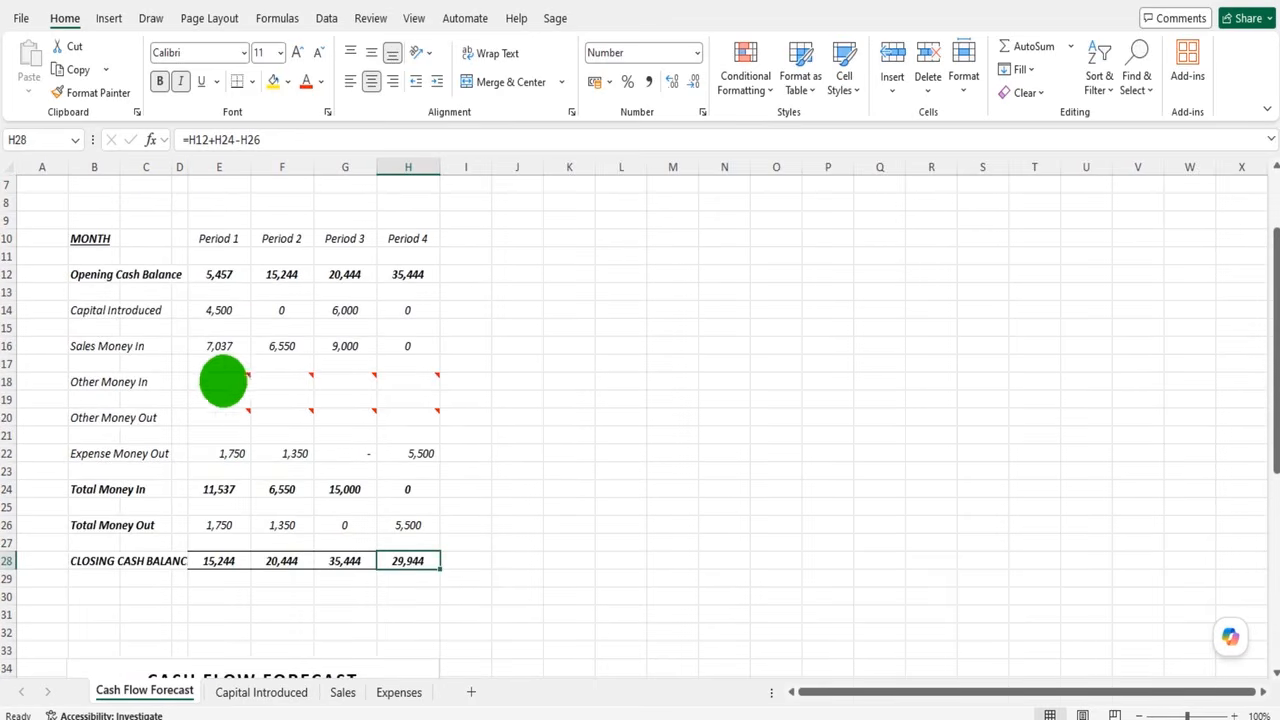
# Examine the empty Other Money In and Other Money Out rows for Periods 1 to 4, including their cell notes
pyautogui.moveTo(223, 380); pyautogui.dragTo(417, 378)
pyautogui.moveTo(214, 416); pyautogui.dragTo(425, 417)
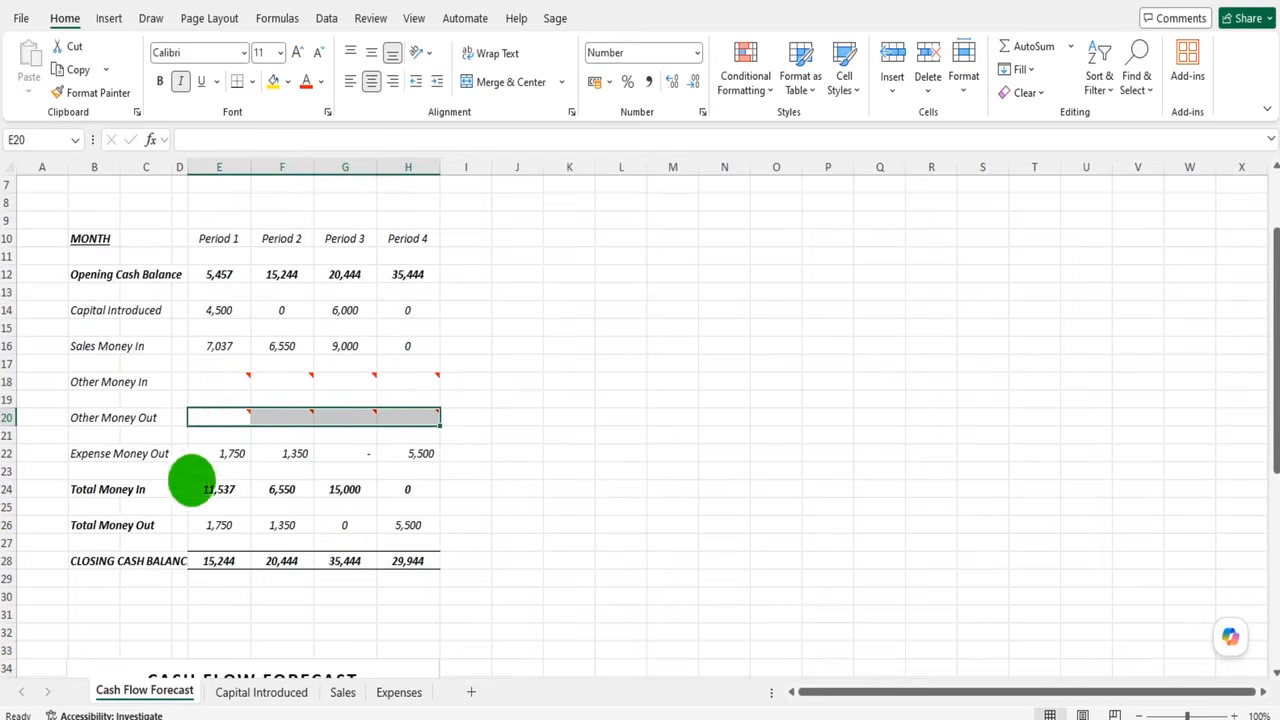
pyautogui.click(213, 381)
pyautogui.click(232, 414)
pyautogui.moveTo(232, 414)
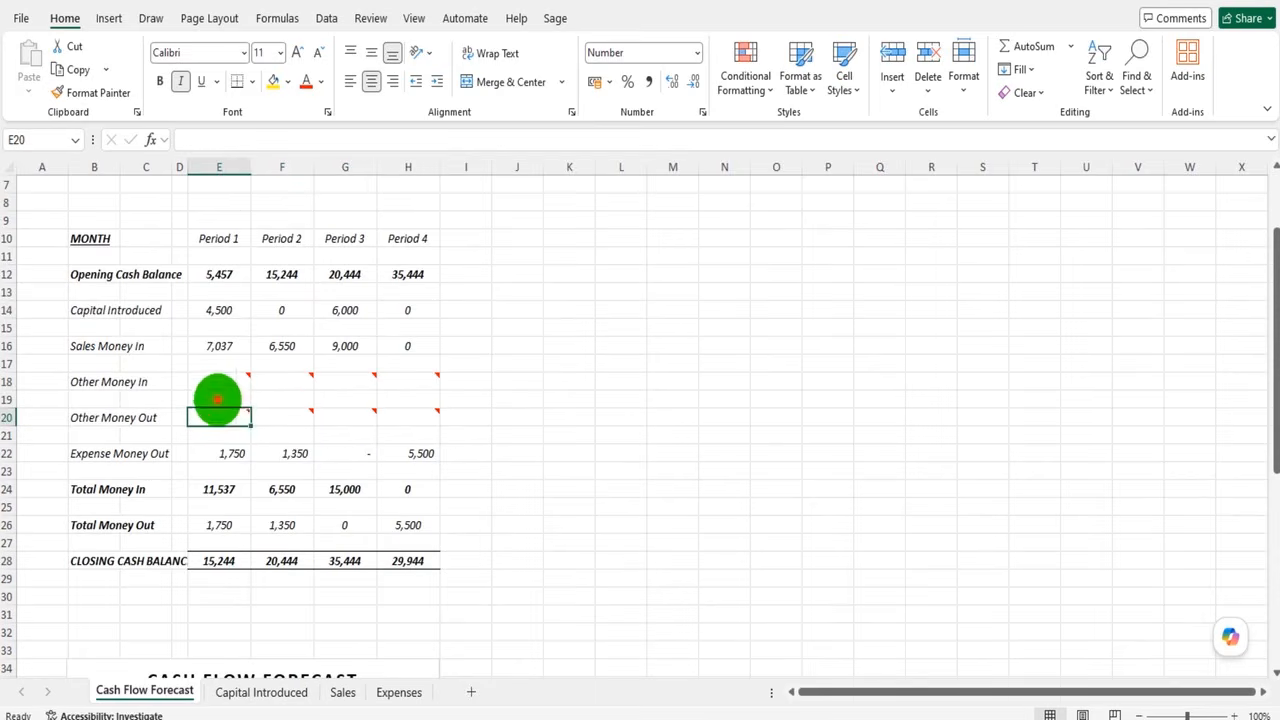
pyautogui.click(128, 312)
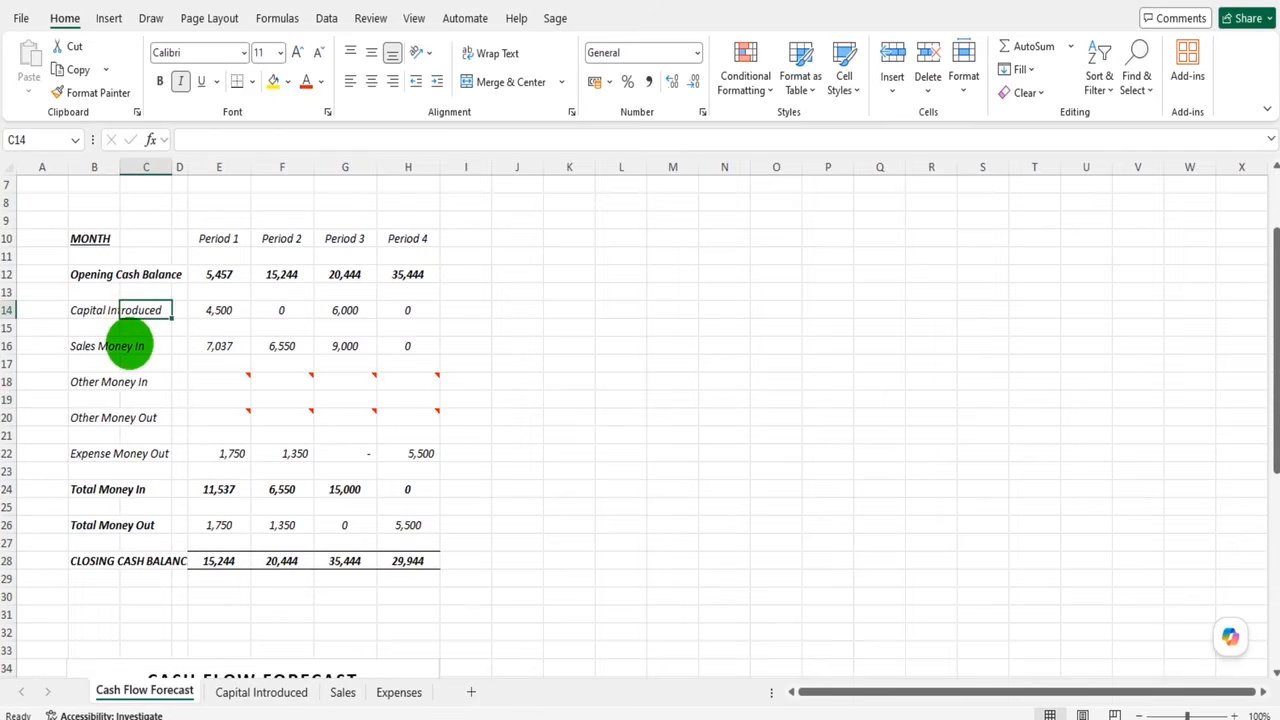
pyautogui.click(222, 418)
pyautogui.moveTo(222, 418)
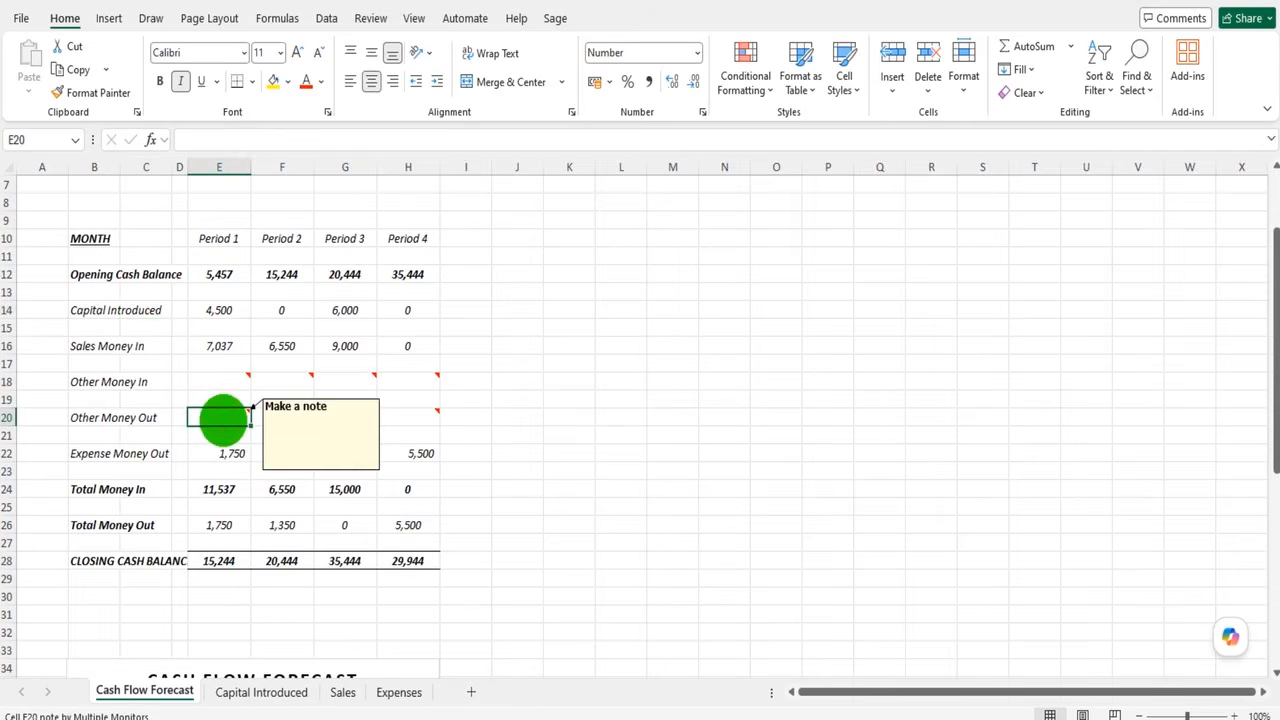
pyautogui.click(114, 455)
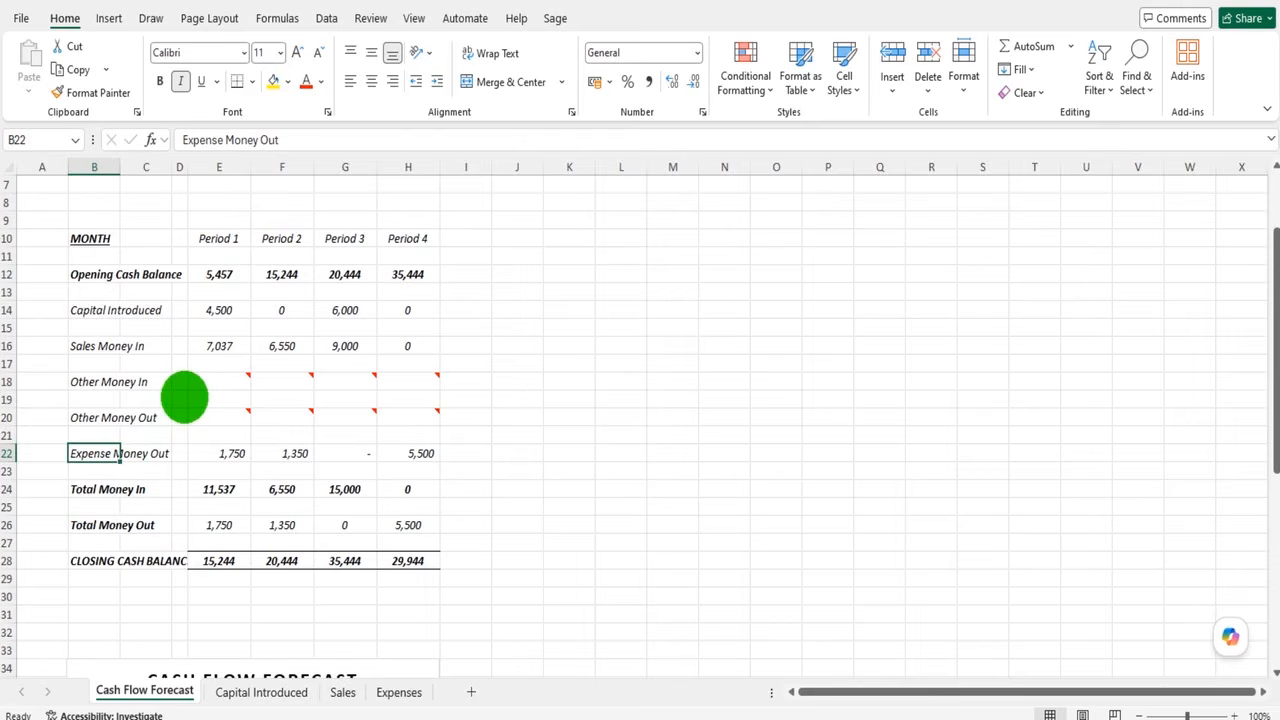
# Enter 2000 as the Other Money In amount for Period 1
pyautogui.click(210, 382)
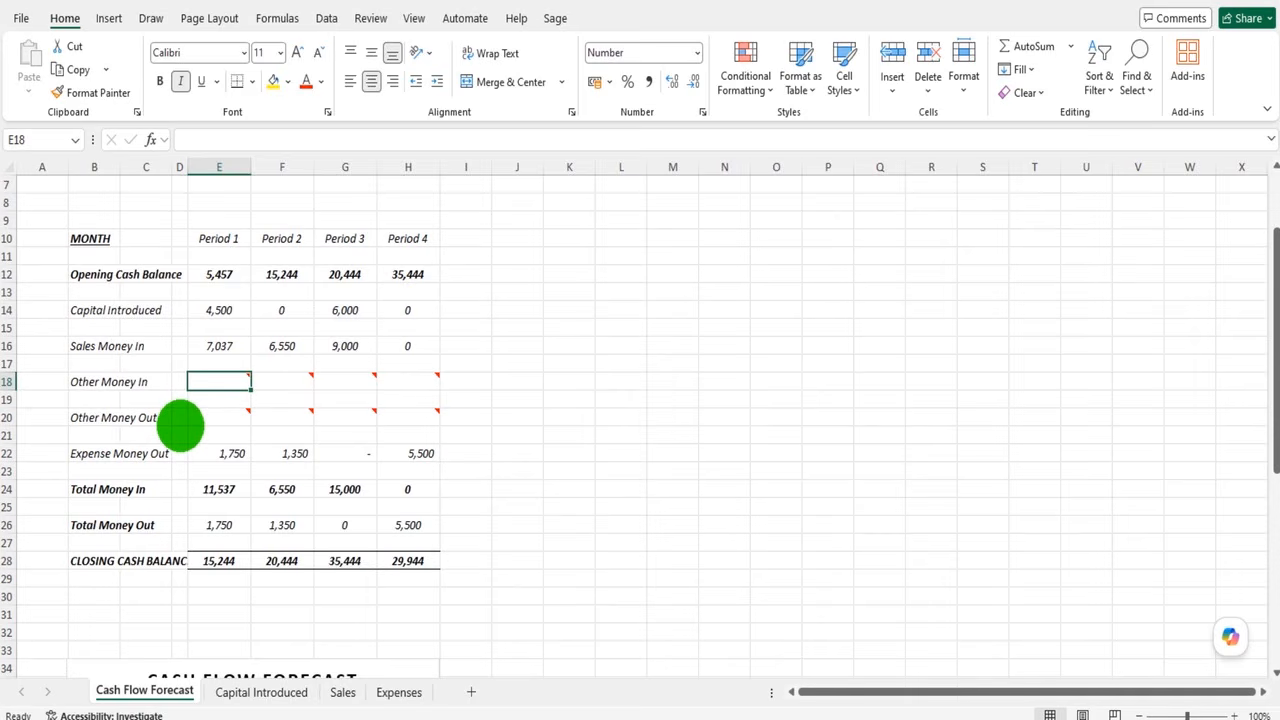
pyautogui.write('2000')
pyautogui.hotkey('ctrl', 'Return')
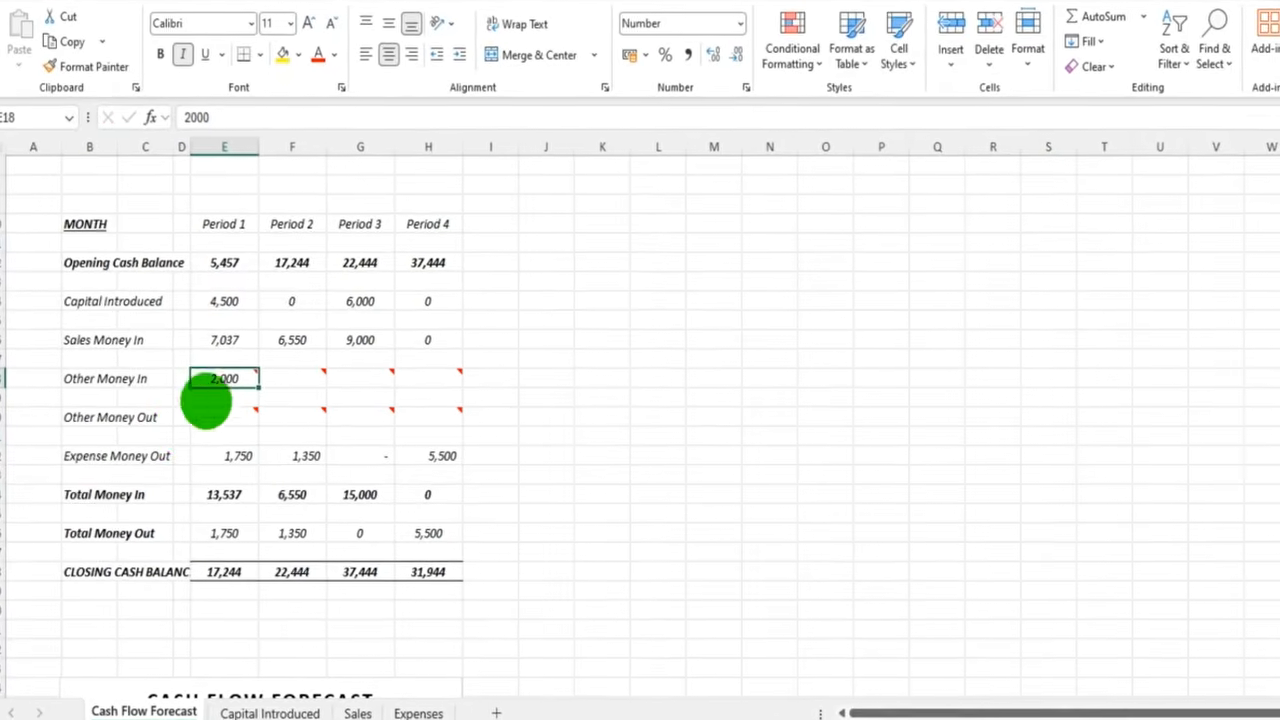
# Replace the note text on the Period 1 Other Money In cell with a note beginning "Expected rent"
pyautogui.rightClick(240, 379)
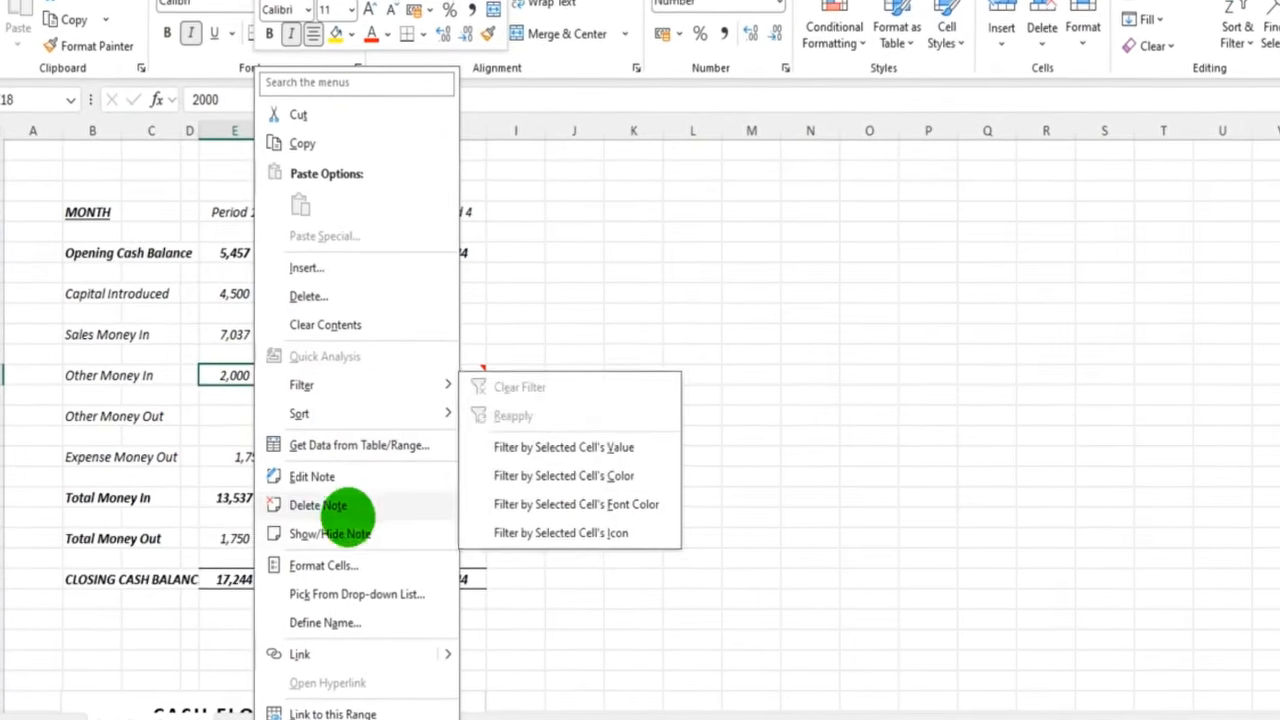
pyautogui.click(340, 478)
pyautogui.moveTo(374, 347); pyautogui.dragTo(318, 294)
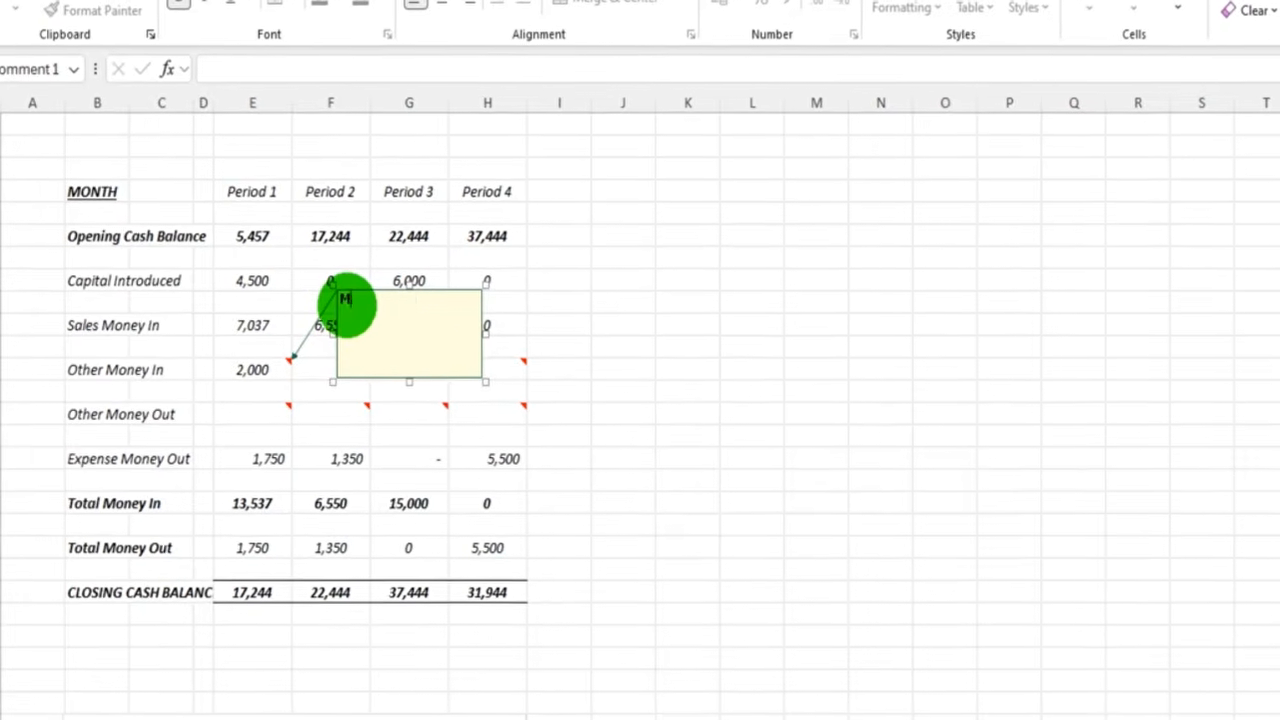
pyautogui.write('E')
pyautogui.write('xpe')
pyautogui.write('cted re')
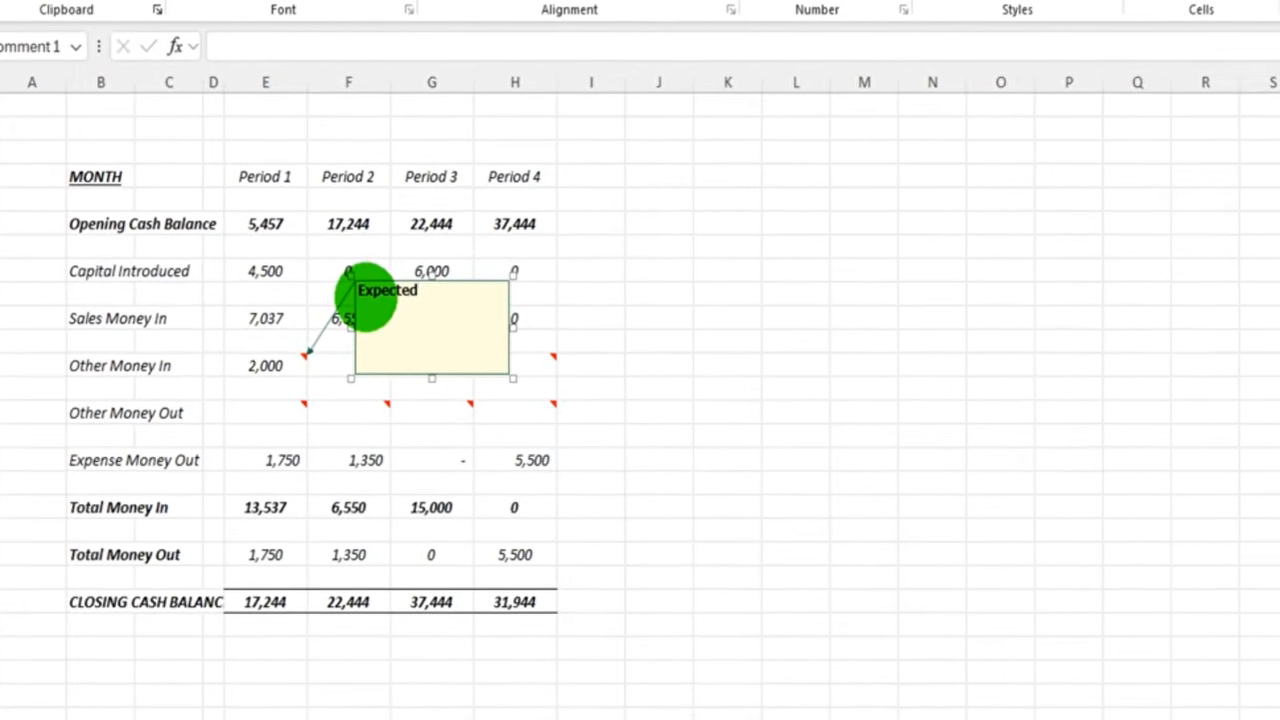
pyautogui.write('nt r')
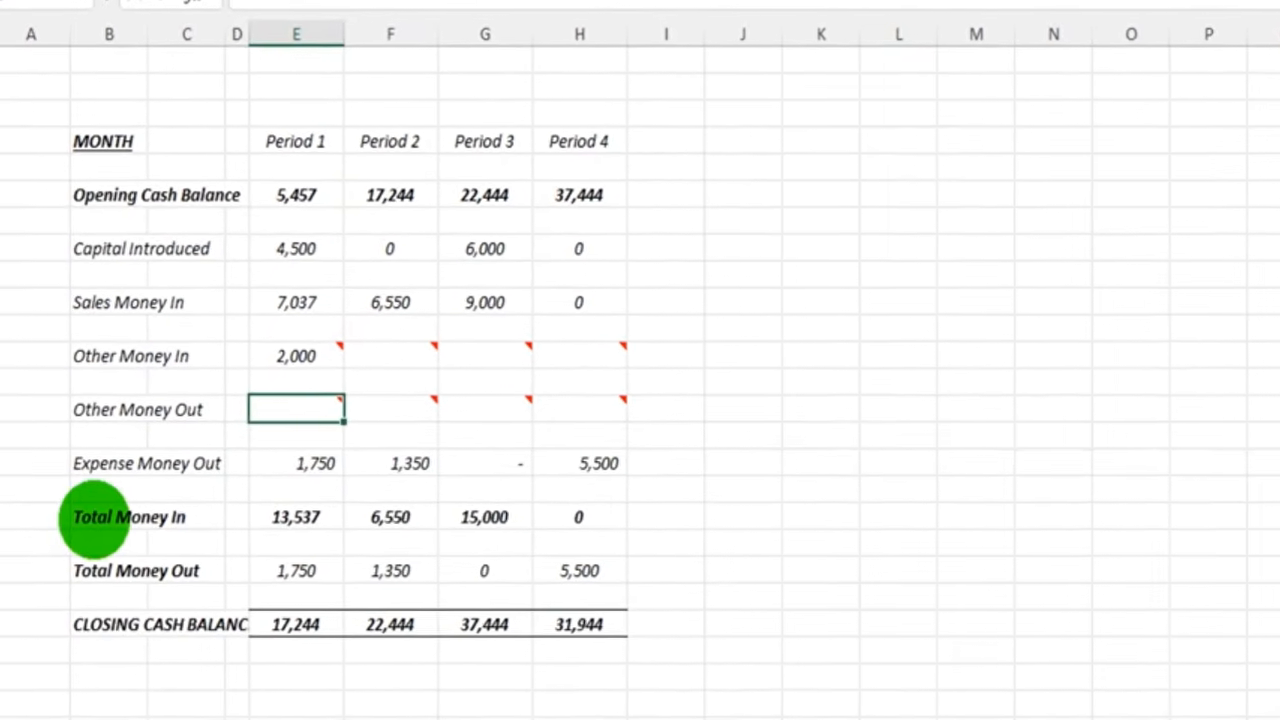
# Enter 3000 as Other Money Out for both Period 2 and Period 4
pyautogui.press('Right')
pyautogui.press('Right')
pyautogui.press('Right')
pyautogui.write('3')
pyautogui.press('BackSpace')
pyautogui.press('Left')
pyautogui.write('3000')
pyautogui.press('Right')
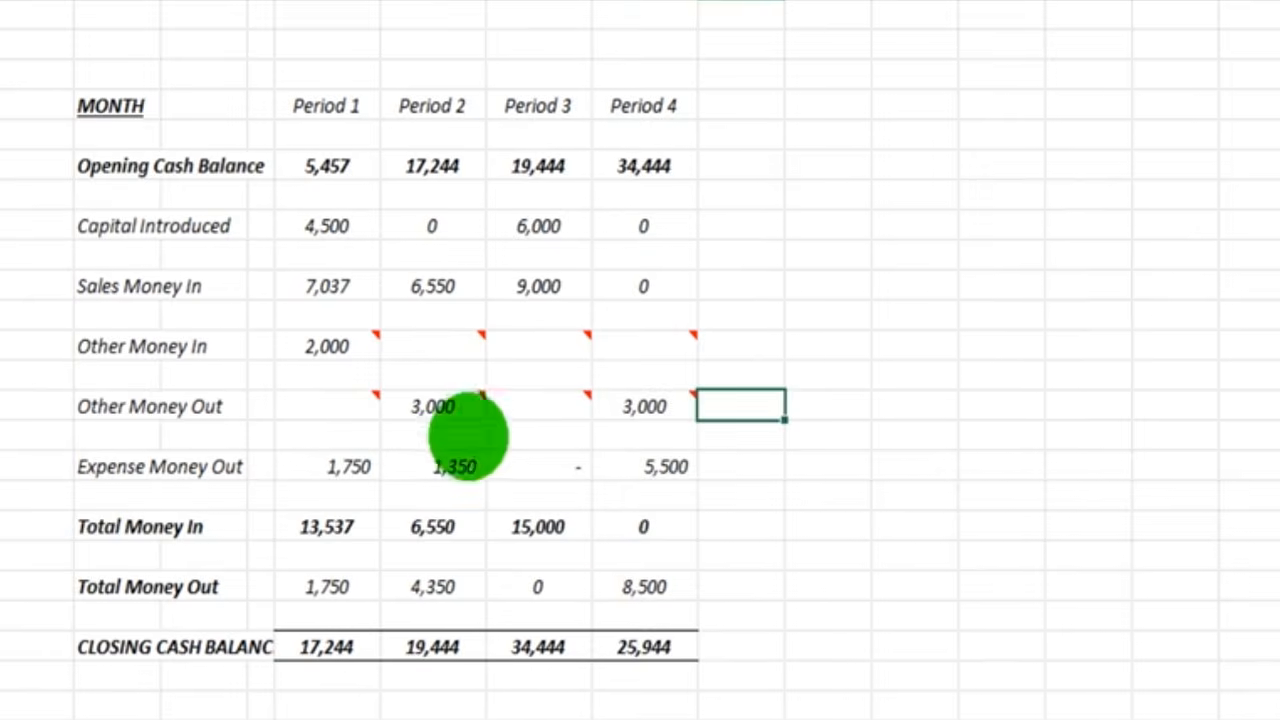
# Replace the note text on the Period 2 Other Money Out cell with "Owners drawing"
pyautogui.click(470, 410)
pyautogui.rightClick(480, 402)
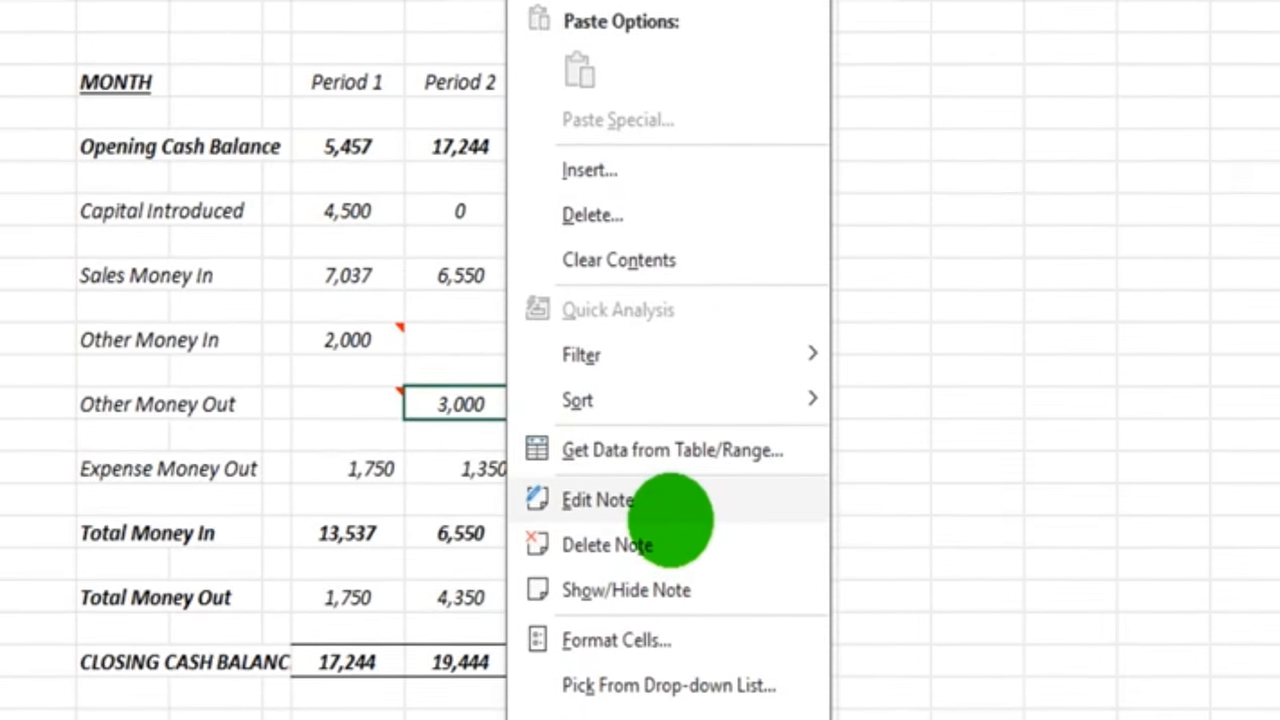
pyautogui.click(668, 510)
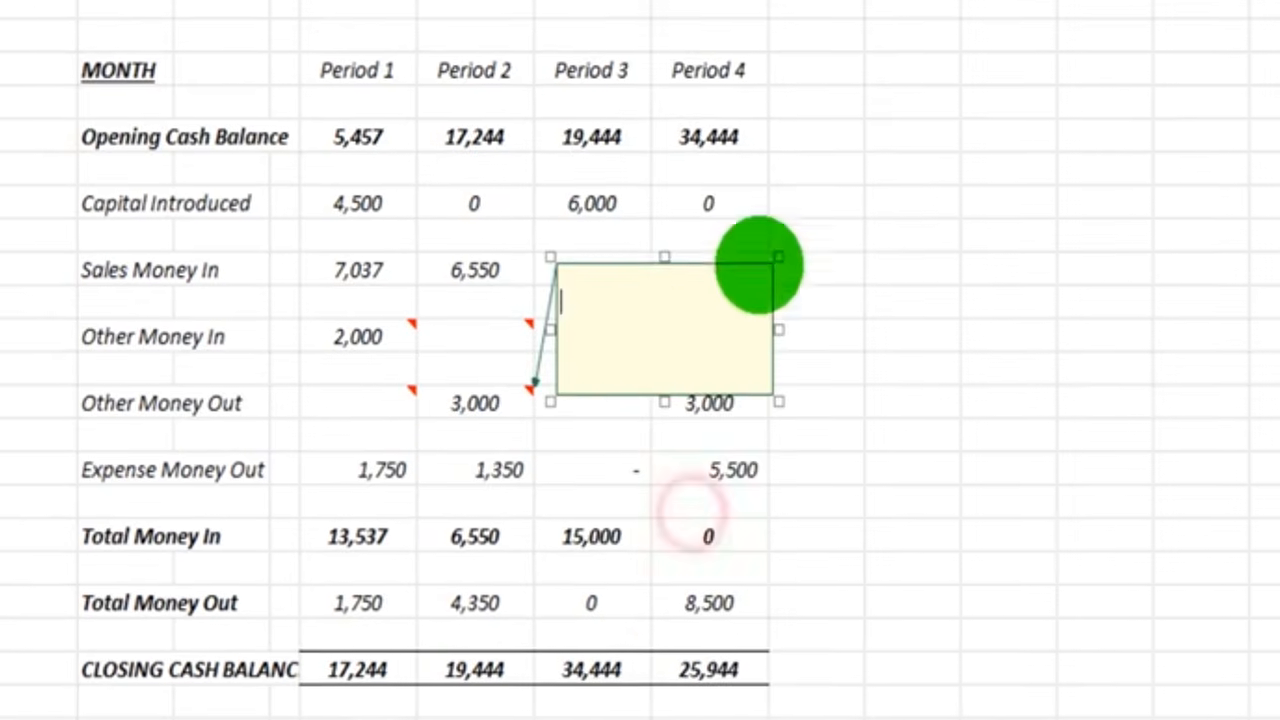
pyautogui.moveTo(652, 326); pyautogui.dragTo(580, 261)
pyautogui.write('O')
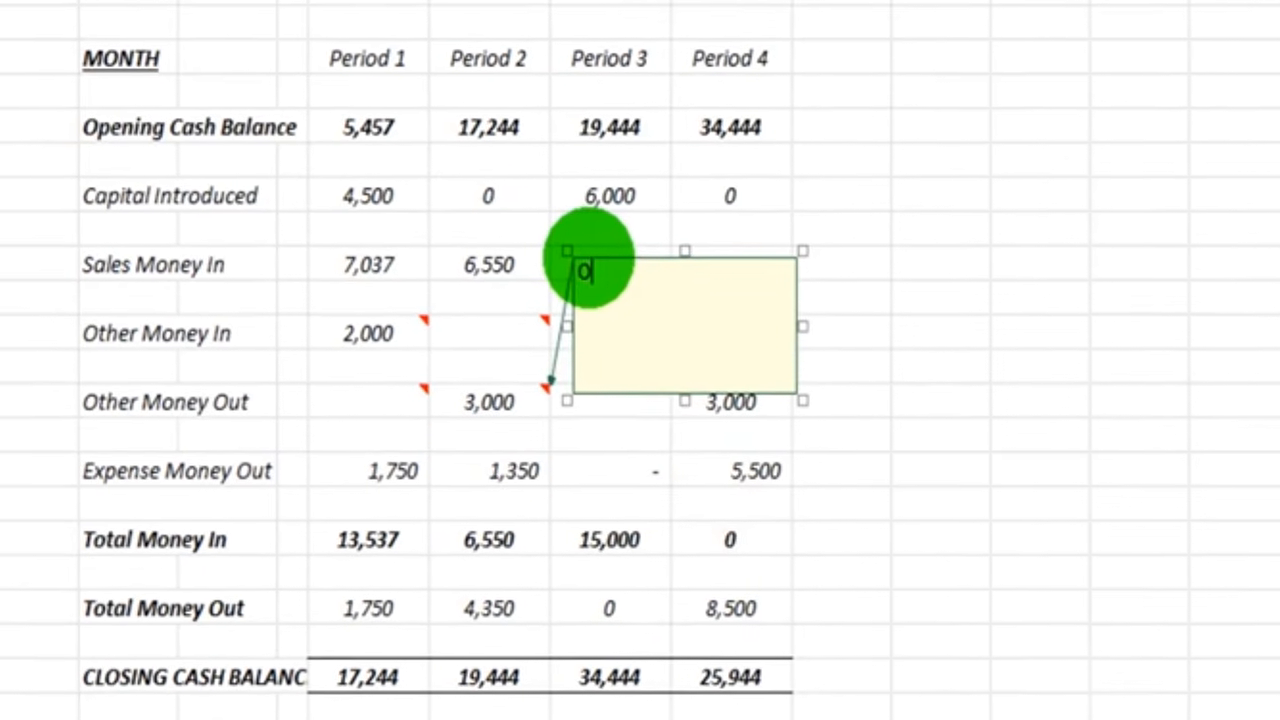
pyautogui.write('wners drawing')
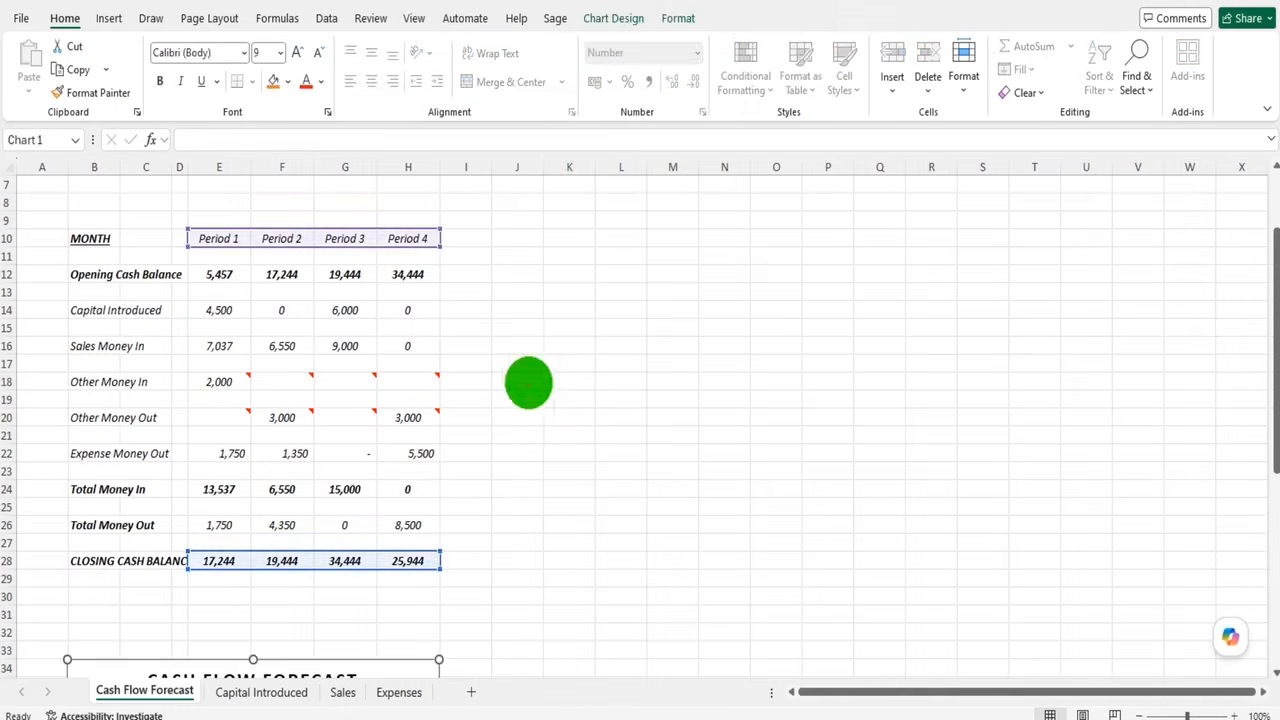
# Deselect the chart and review the forecast table and chart with the other money entries included
pyautogui.click(569, 382)
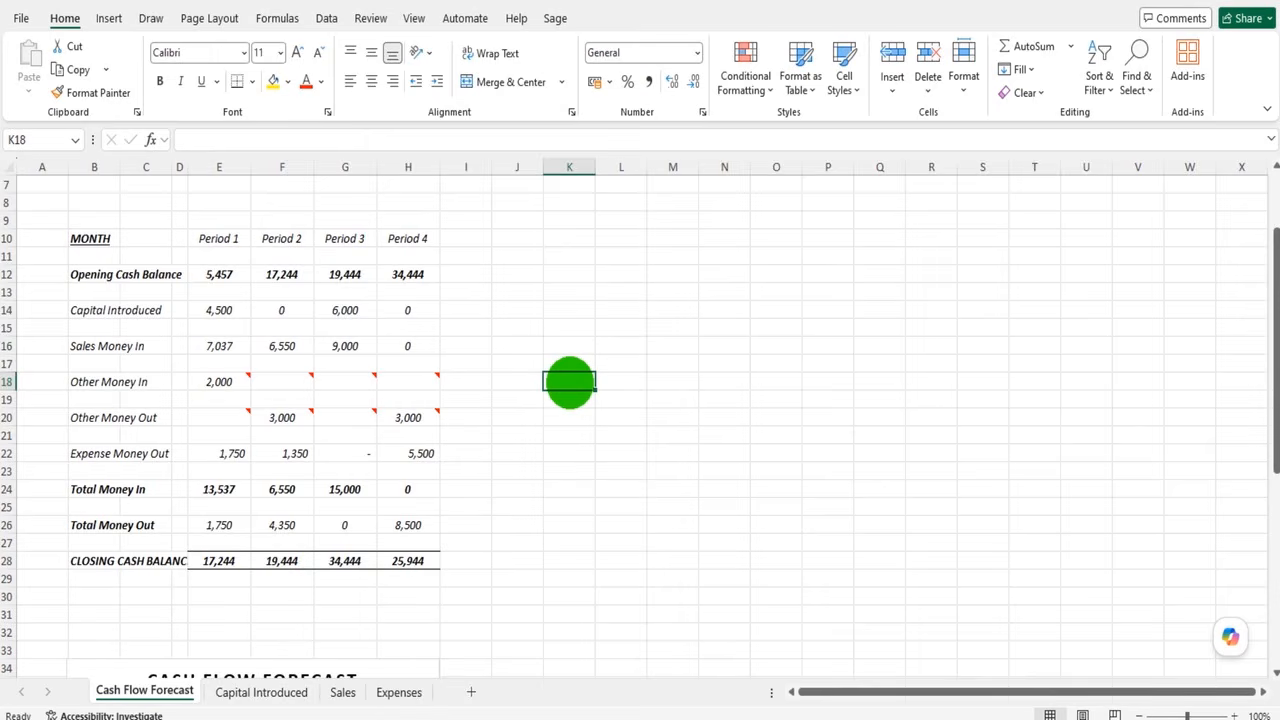
pyautogui.scroll(2, 569, 382)
pyautogui.scroll(-10, 569, 382)
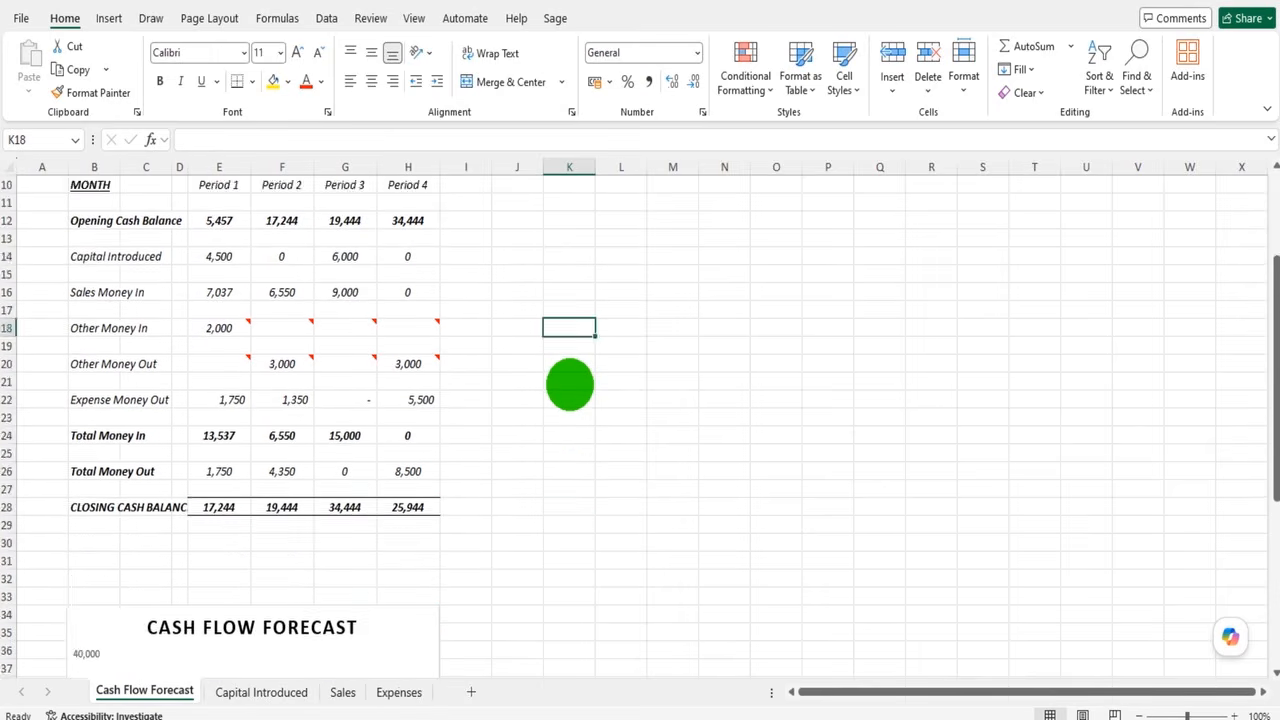
pyautogui.scroll(10, 569, 397)
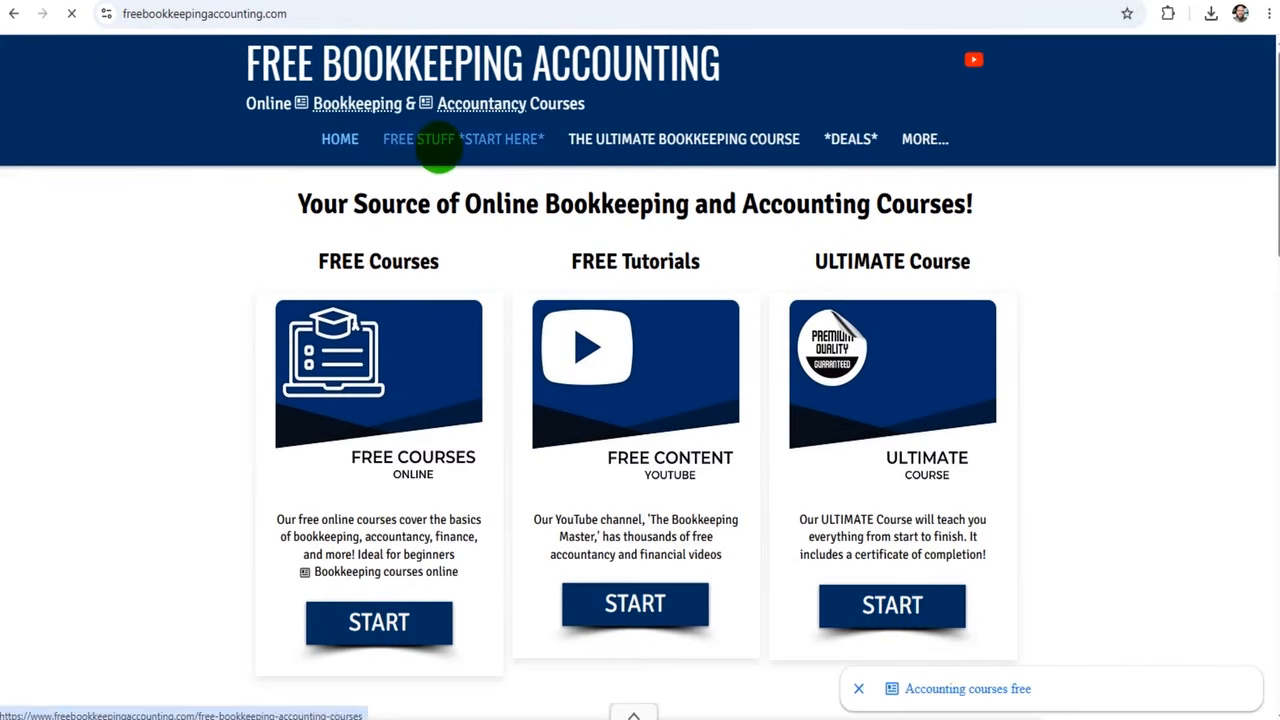
# Switch to the Free Bookkeeping Accounting website in the browser and browse its free courses page, dismissing the full-page advertisement
pyautogui.click(435, 142)
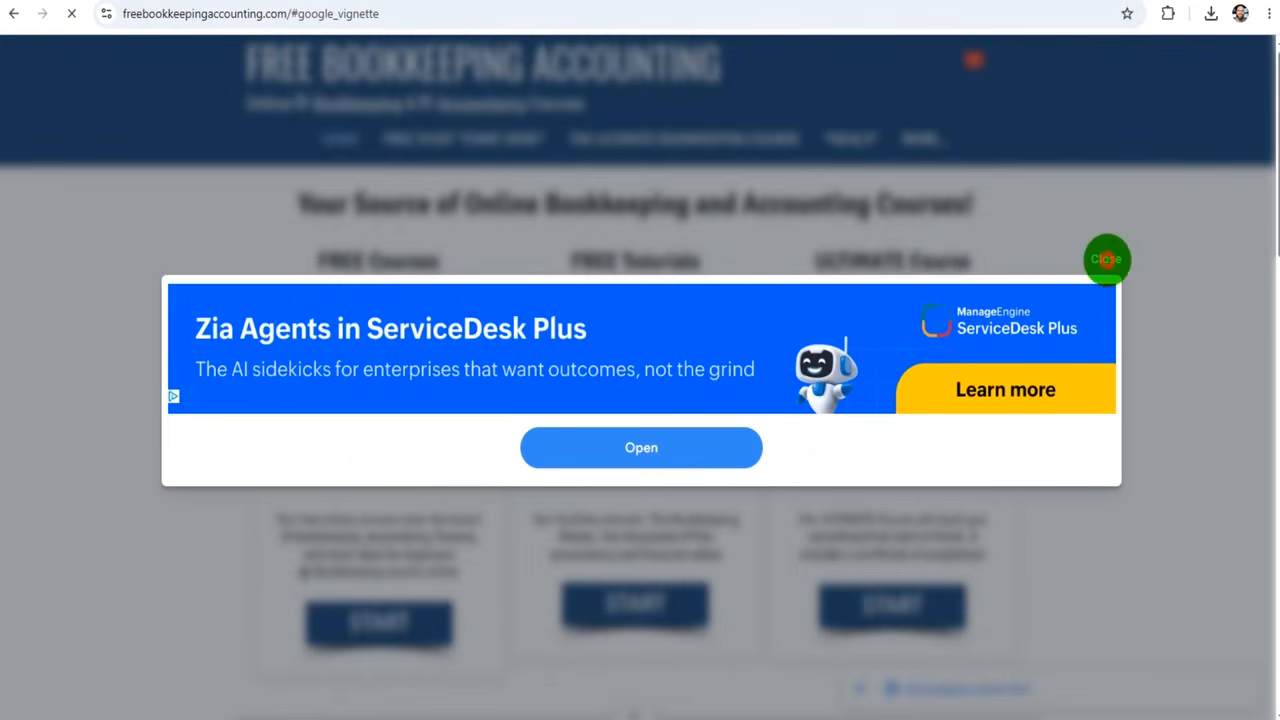
pyautogui.click(1106, 262)
pyautogui.scroll(-5, 872, 292)
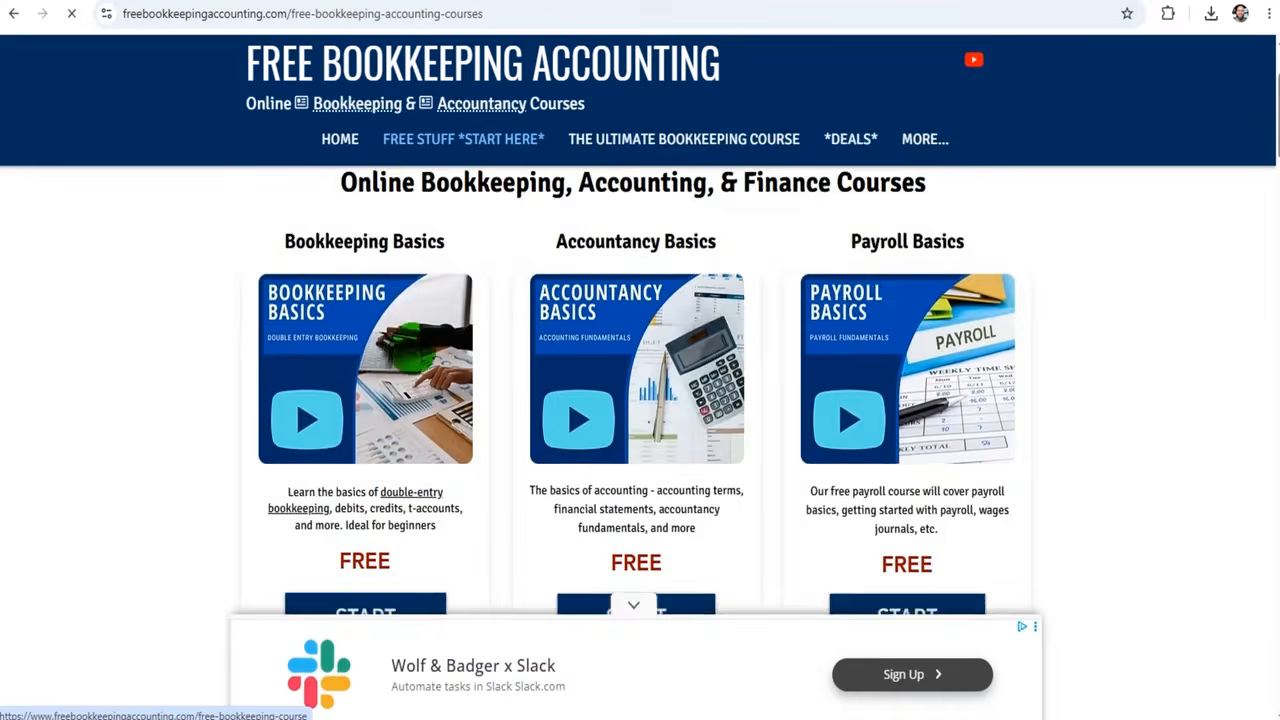
pyautogui.scroll(-12, 584, 425)
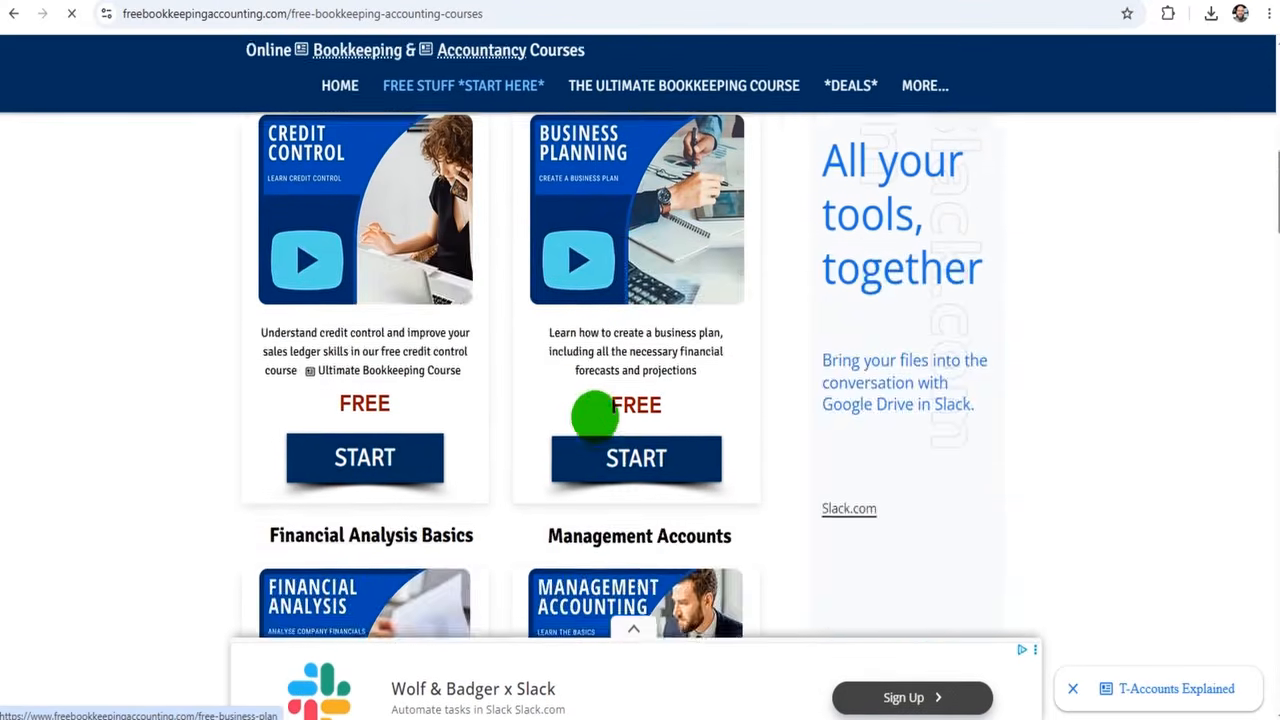
pyautogui.scroll(-11, 594, 415)
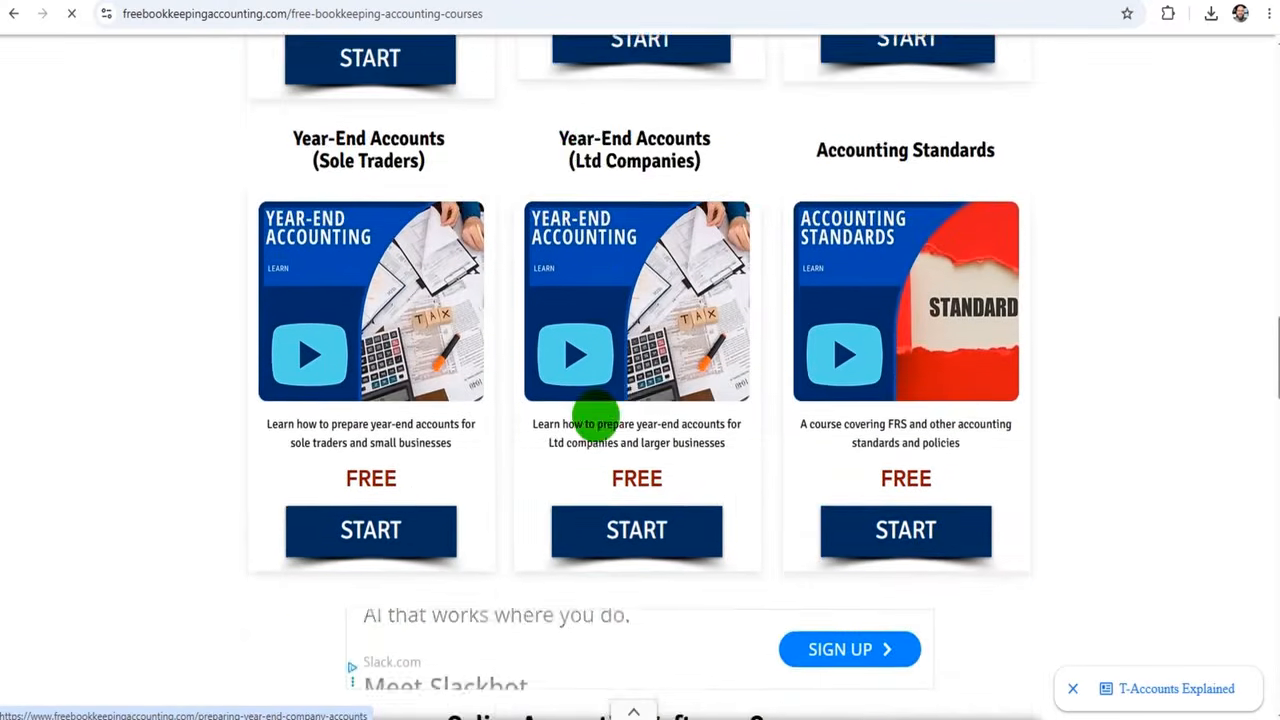
pyautogui.scroll(-1, 595, 418)
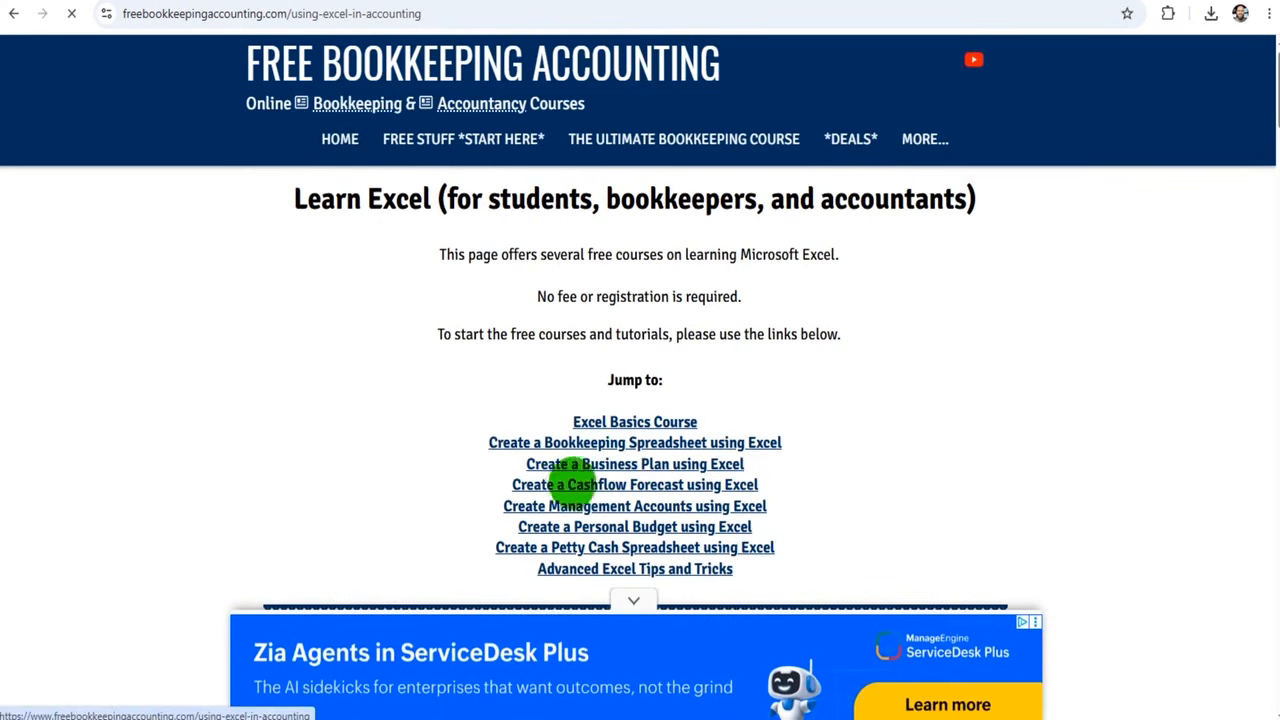
# Collapse the banner advertisement on the Learn Excel page and jump to the "Create a Cashflow Forecast using Excel" section
pyautogui.click(634, 601)
pyautogui.click(664, 485)
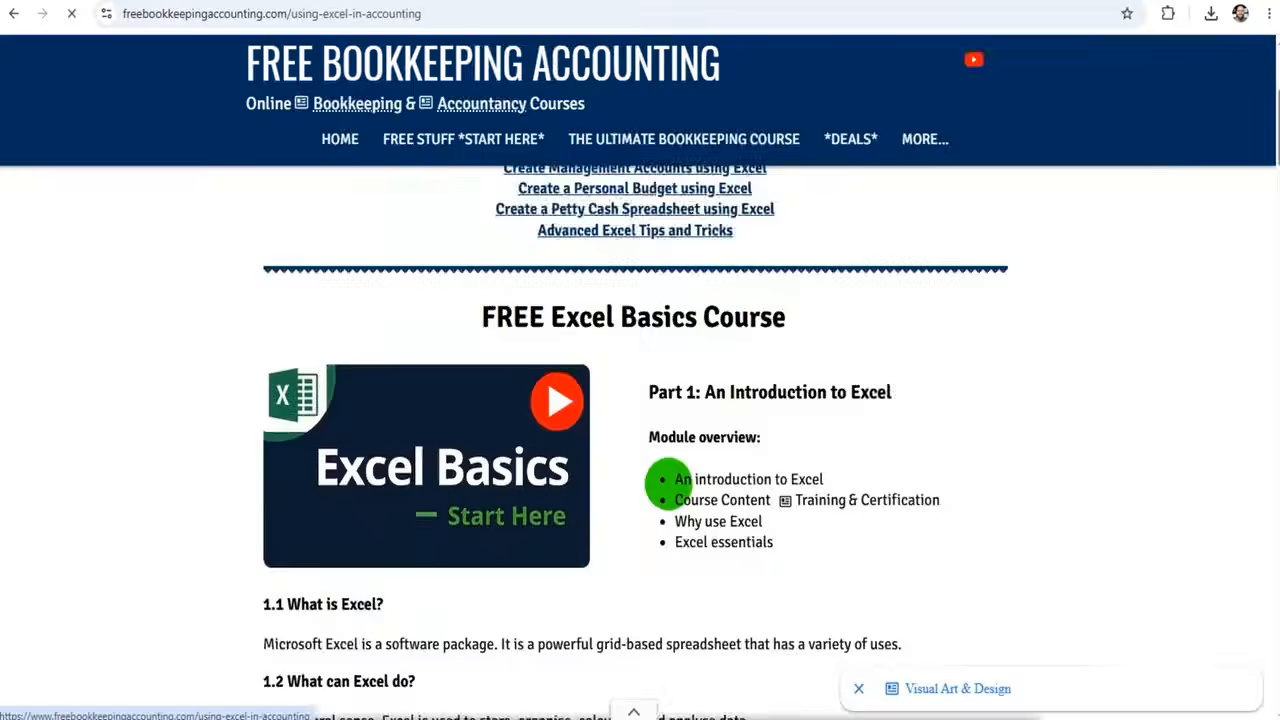